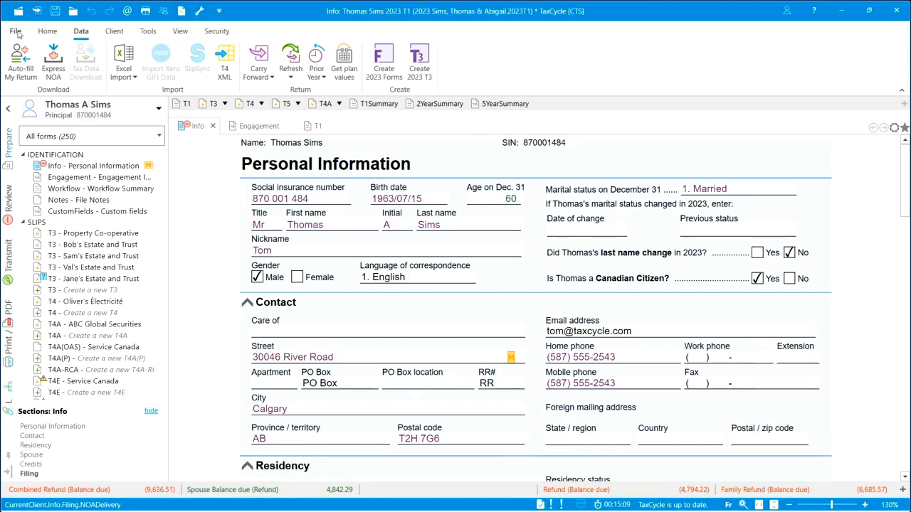
View the Client Manager, return to the open T1 return, and decline the requested reboot.
left_click(15, 31)
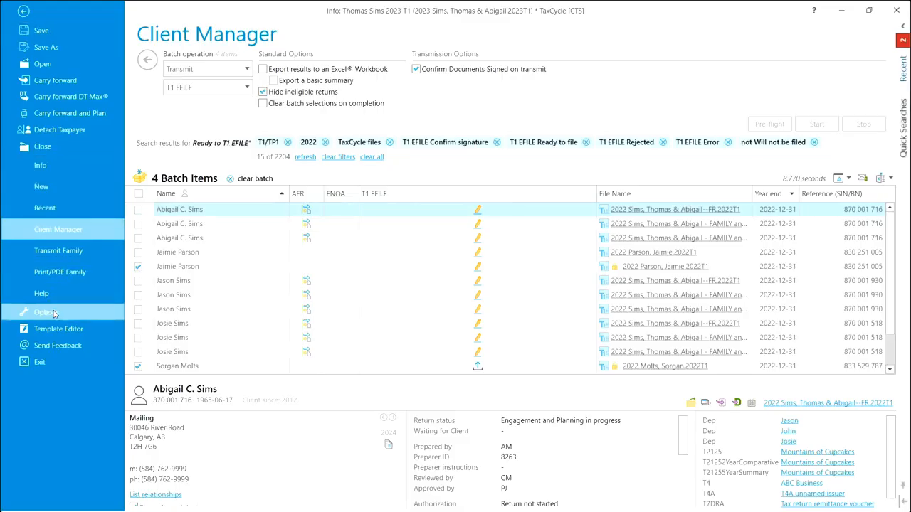
left_click(24, 12)
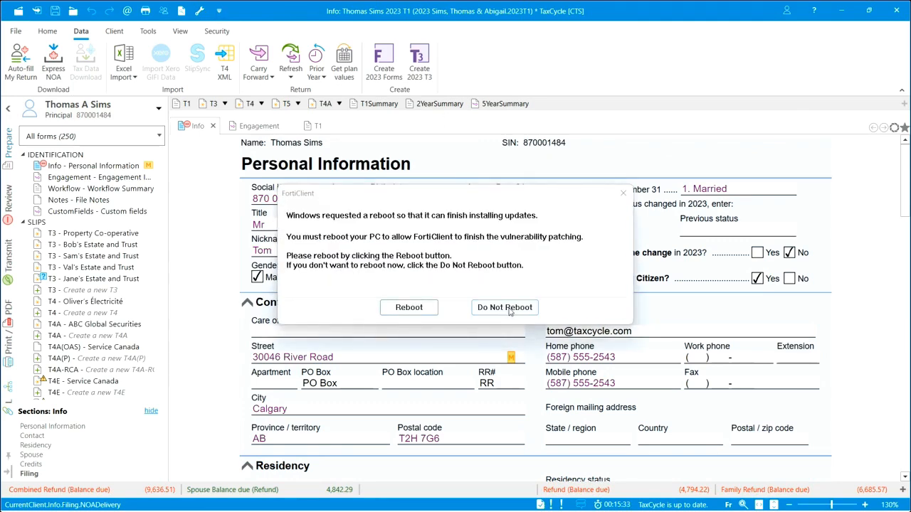
left_click(508, 311)
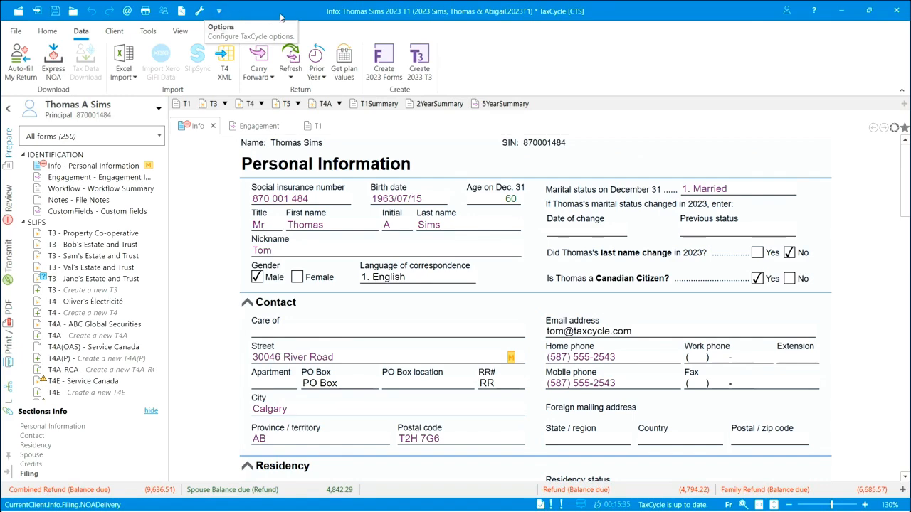
Make the Local Options profile editable in the program options and view the Transmission credentials settings.
left_click(219, 10)
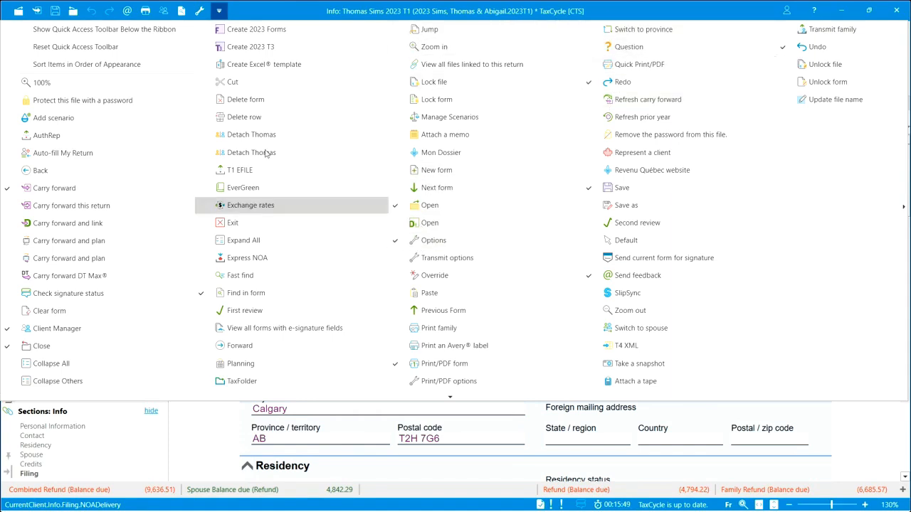
left_click(200, 12)
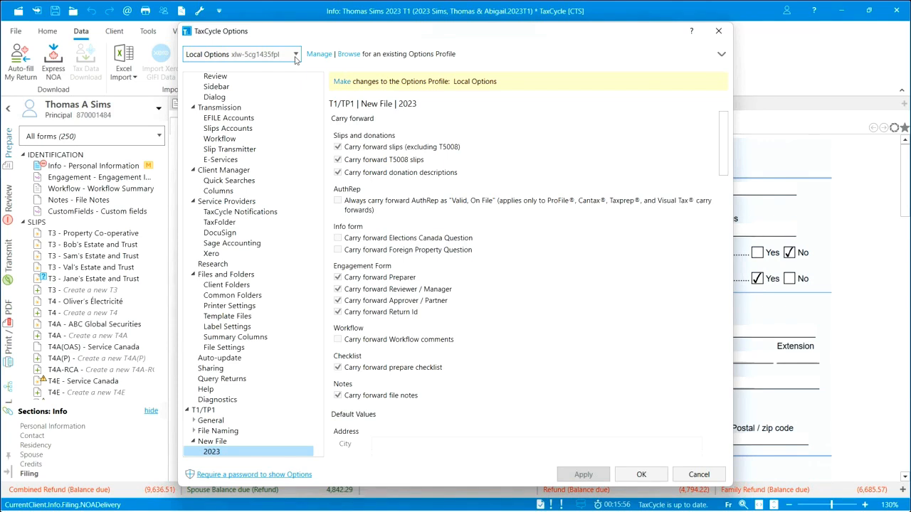
left_click(343, 82)
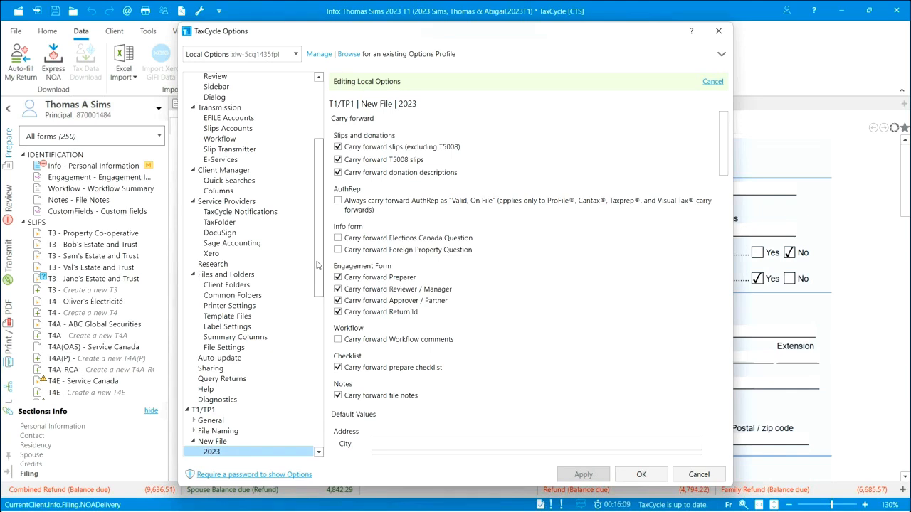
left_click_drag(318, 265, 320, 197)
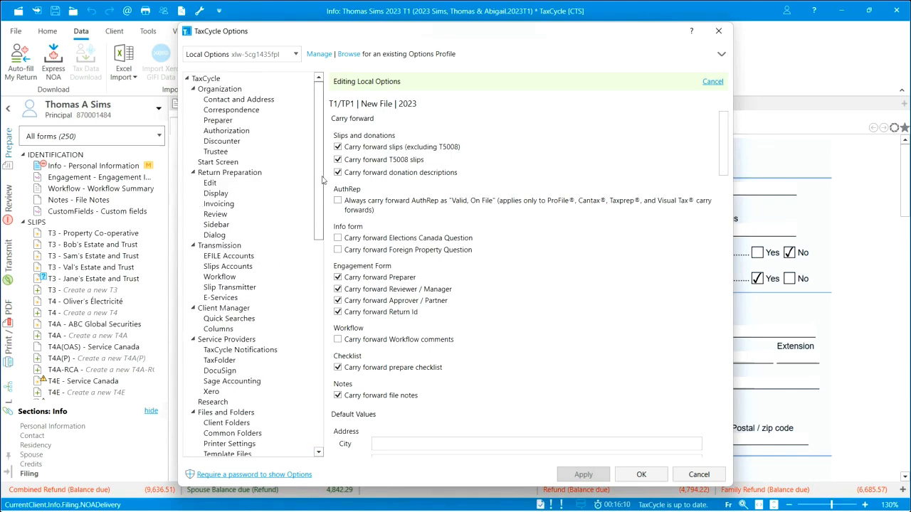
left_click(222, 245)
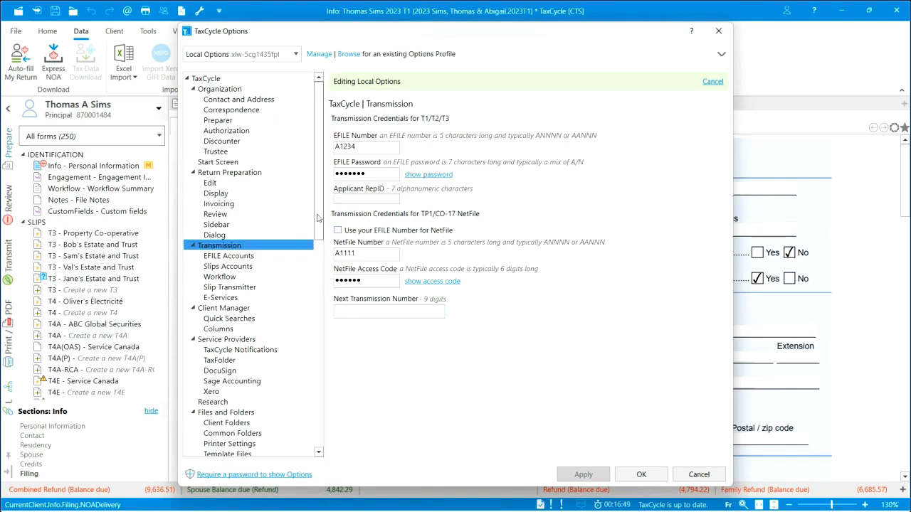
Review the T1/TP1 New File options for 2023, from the carry forward settings through the default values for signing dates, T183, MR-69 and instalments.
left_click_drag(318, 219, 320, 347)
left_click(192, 246)
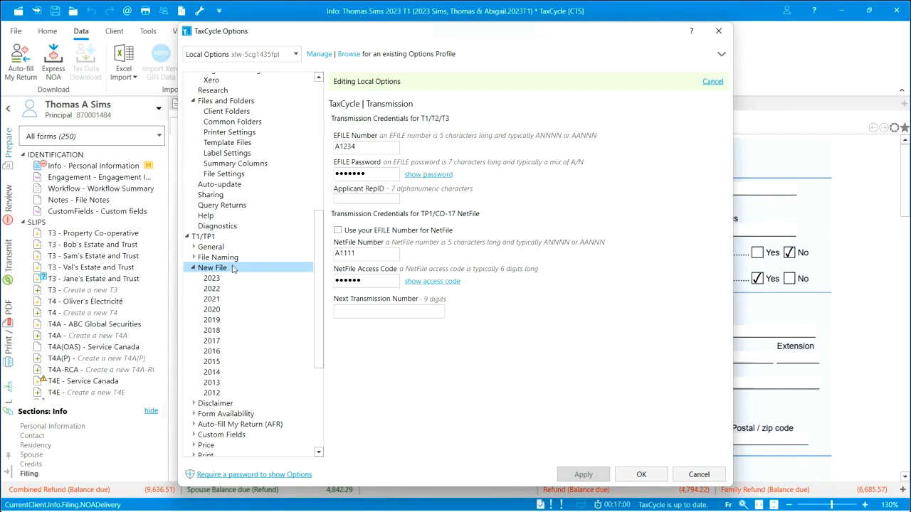
left_click(216, 279)
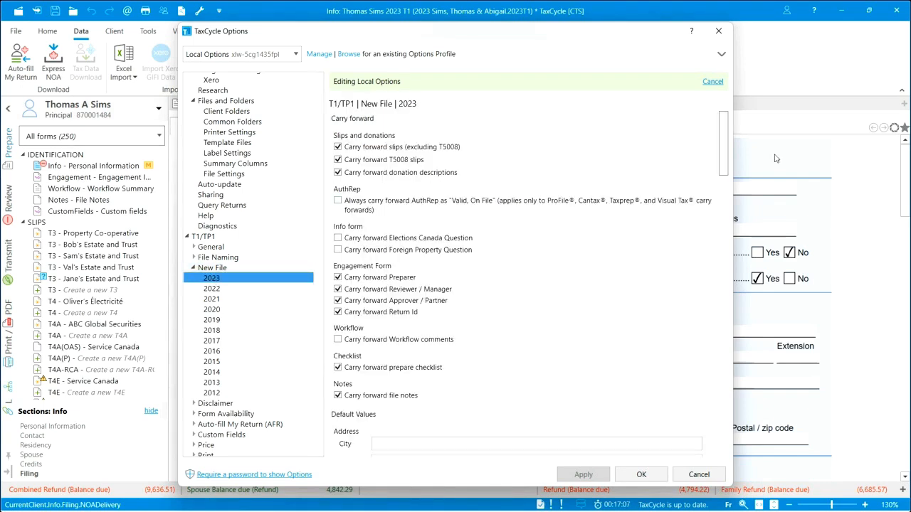
left_click_drag(726, 151, 726, 215)
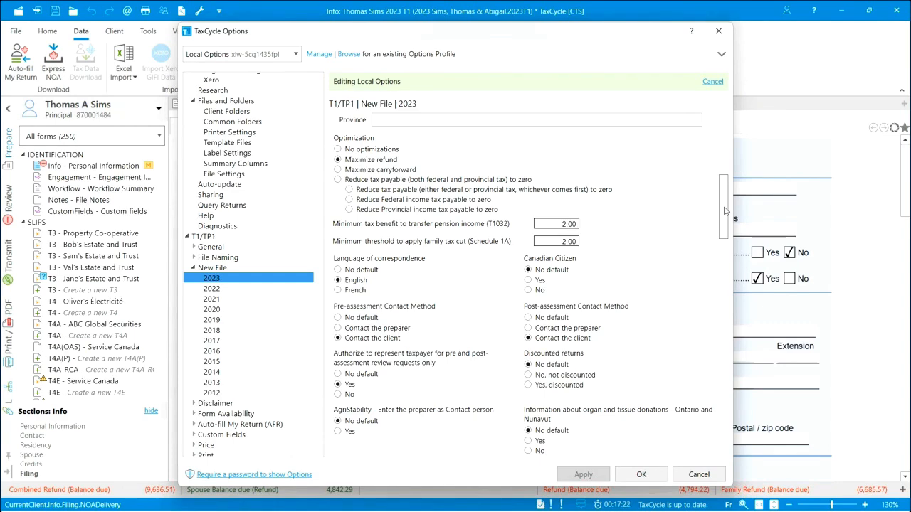
left_click_drag(725, 210, 726, 236)
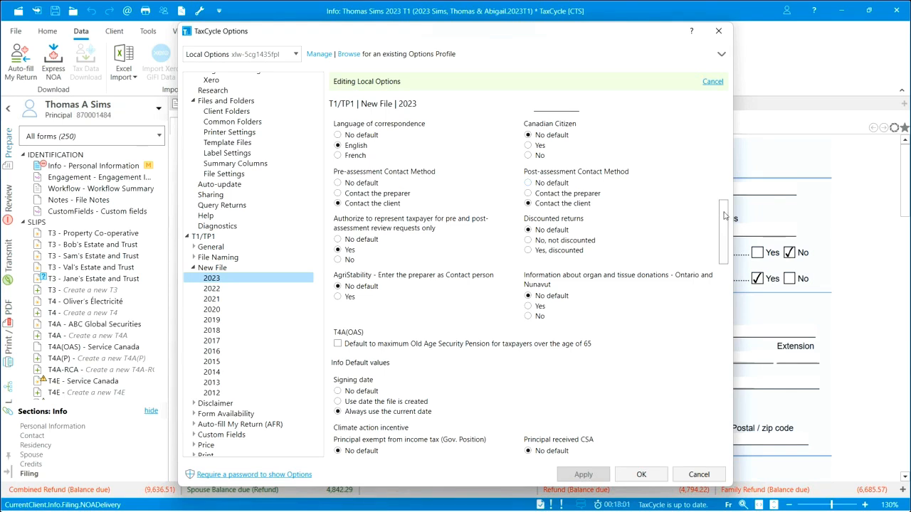
left_click_drag(725, 215, 725, 252)
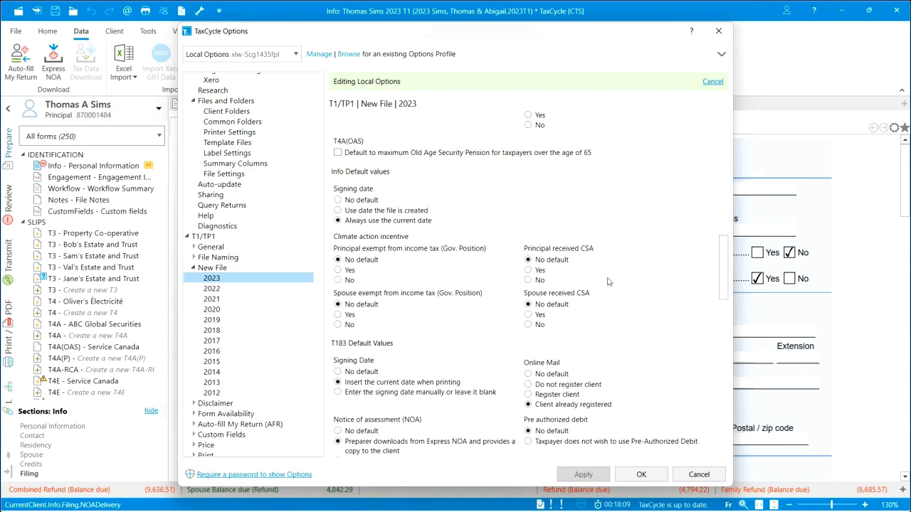
left_click_drag(725, 264, 724, 290)
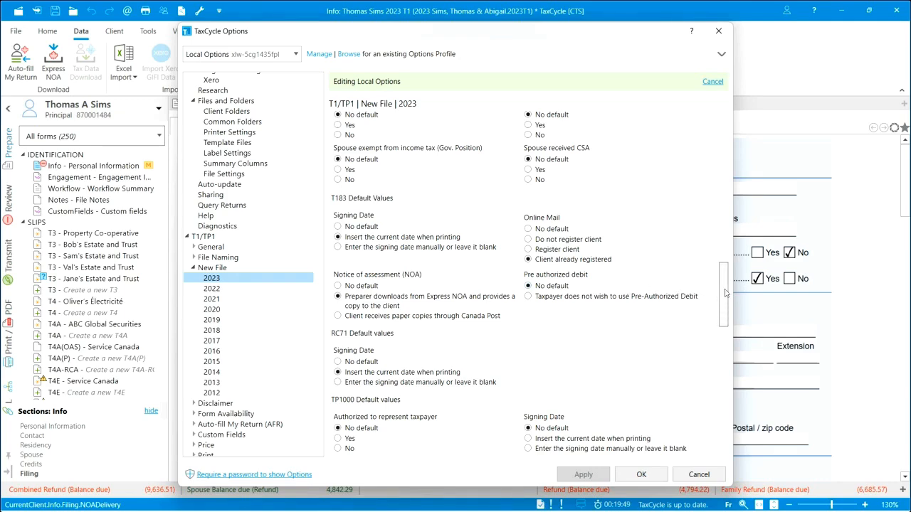
left_click_drag(726, 292, 727, 400)
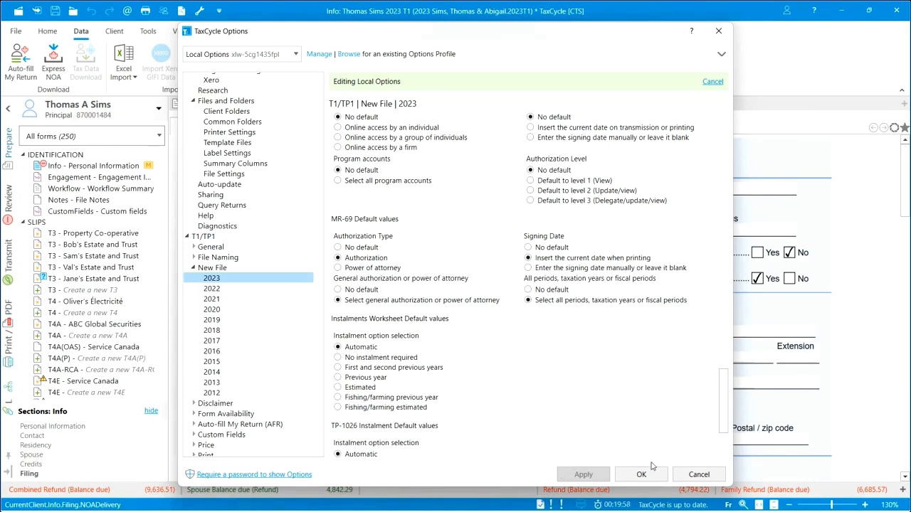
Review the T1/TP1 General options for 2023, including colour scheme and file locking, and close the options.
left_click(194, 247)
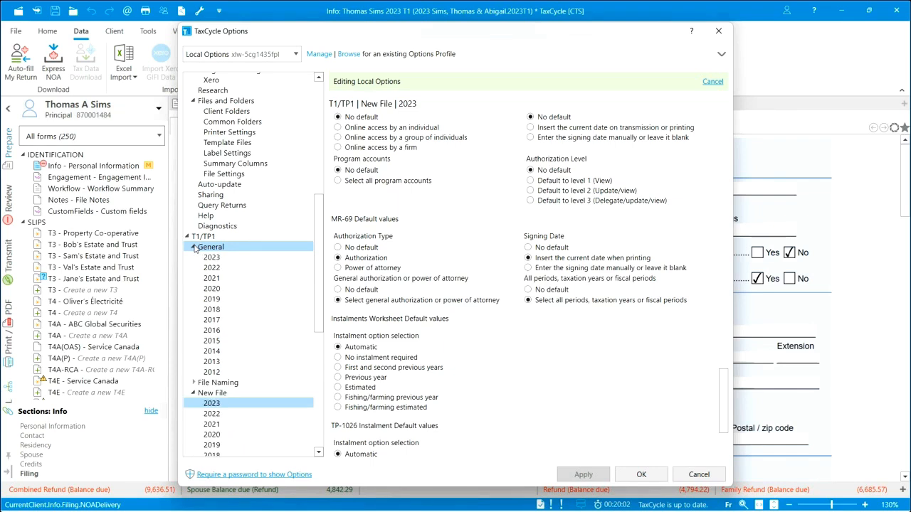
left_click(207, 259)
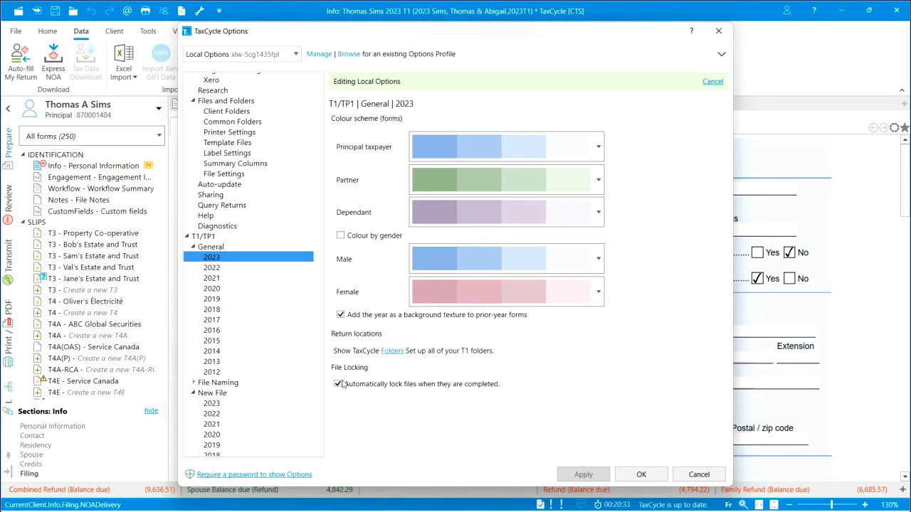
left_click(643, 476)
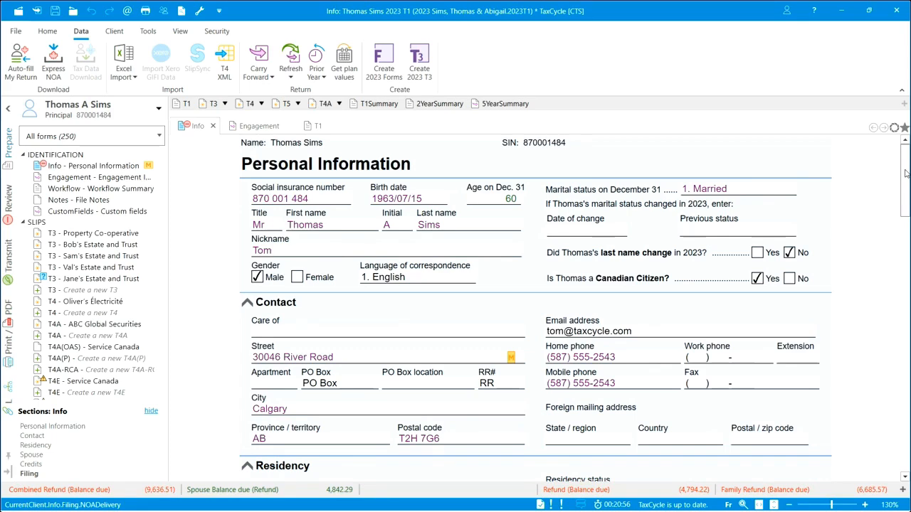
In the Info form's Filing section, set the notice of assessment delivery to "Allow preparer to receive and provide a copy".
left_click_drag(905, 173, 906, 195)
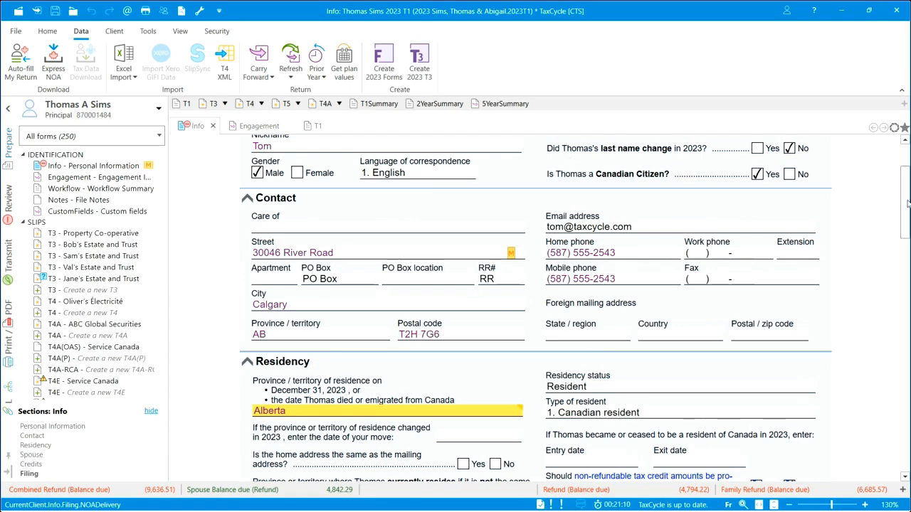
left_click_drag(906, 202, 896, 419)
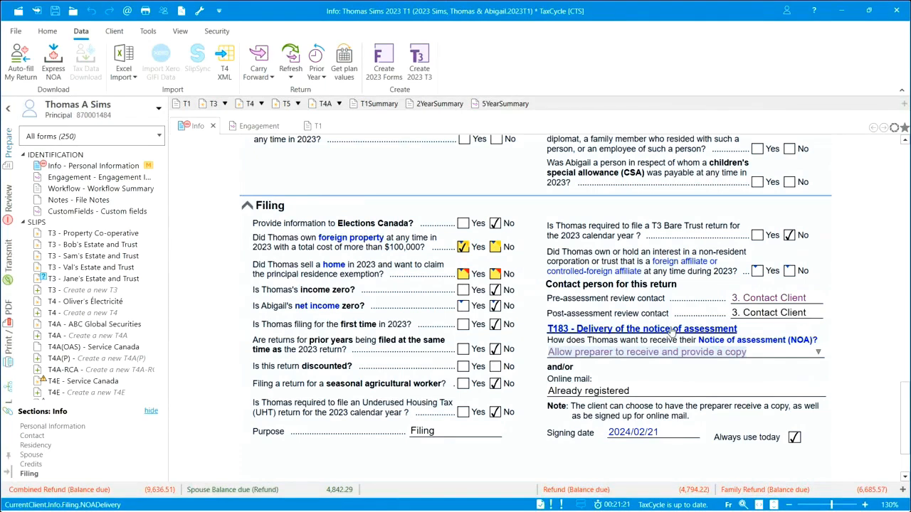
left_click(819, 352)
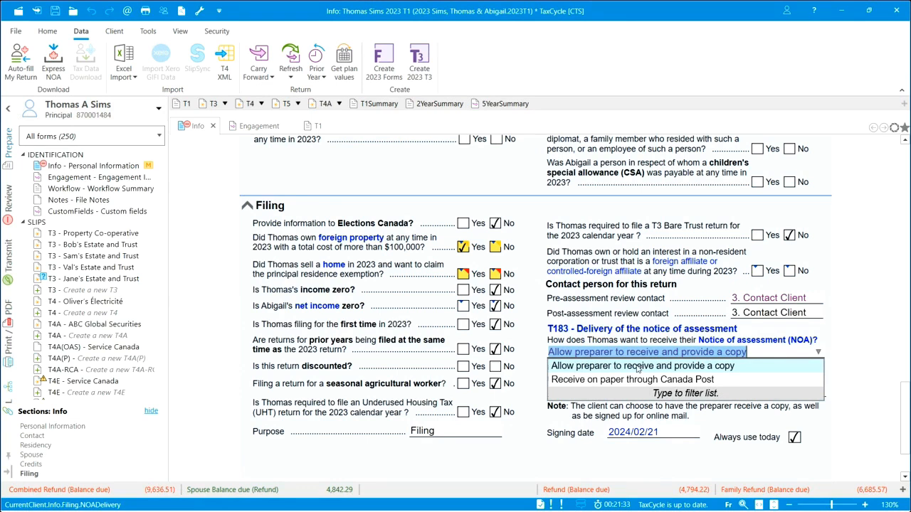
left_click(703, 367)
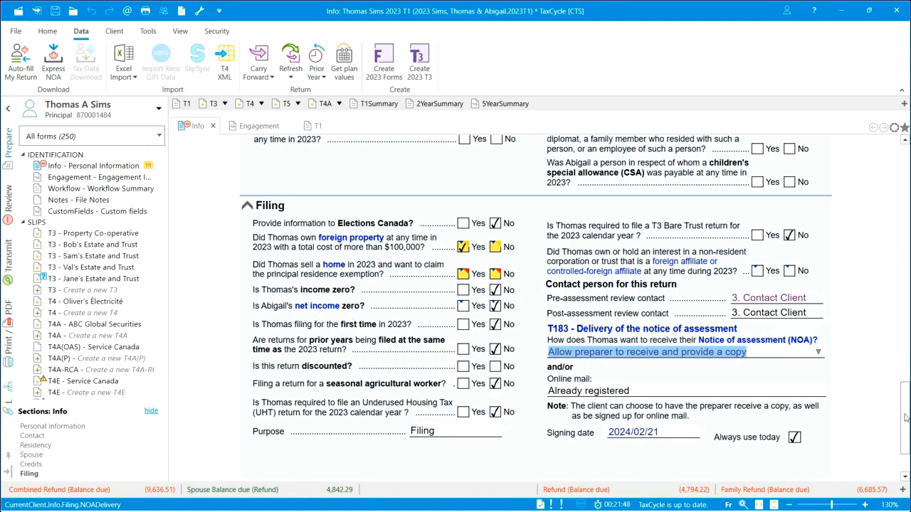
Show the return's review messages filtered to those that require attention.
scroll(905, 419, "up", 10)
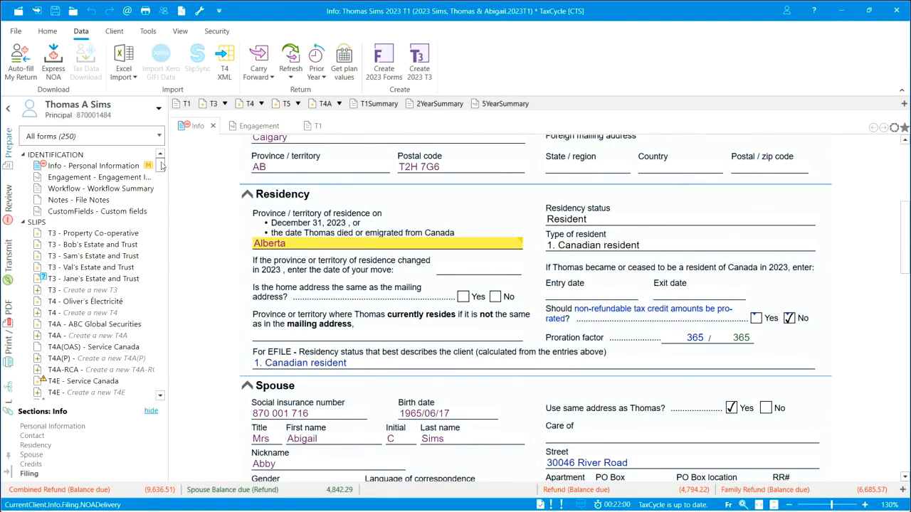
left_click(8, 199)
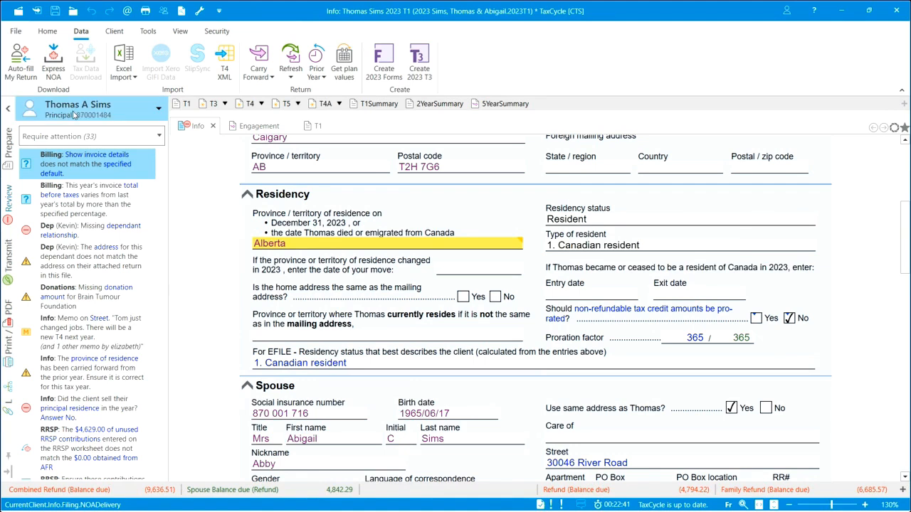
left_click(159, 137)
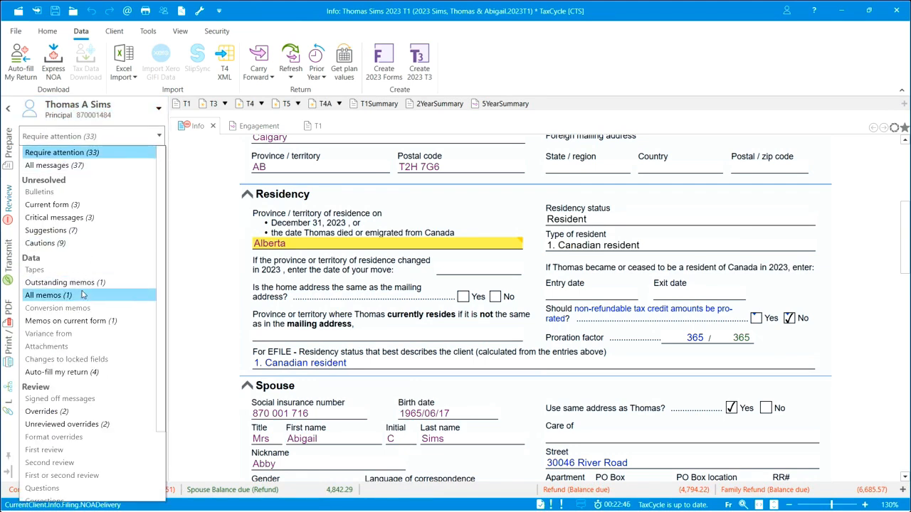
left_click(44, 153)
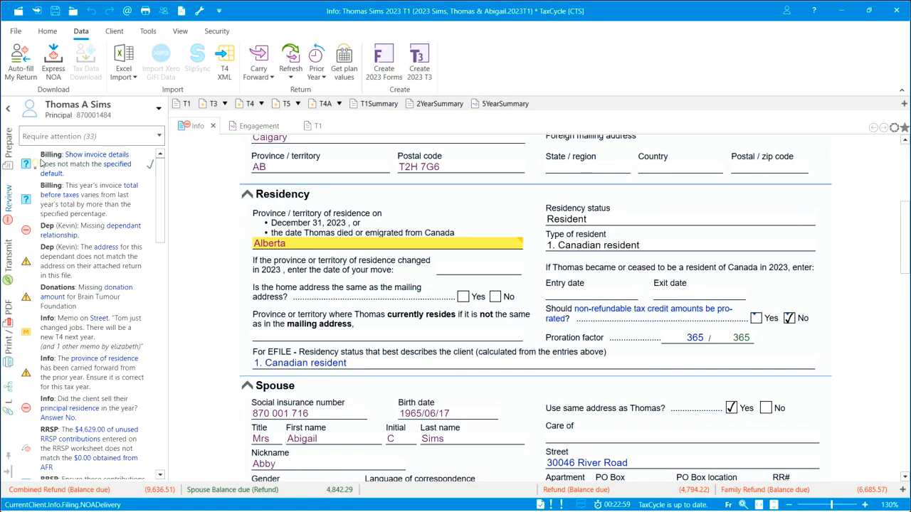
Set showing schedule charge details on the client invoice to No, and sign off the Billing message about the invoice total's variance from last year.
left_click(89, 165)
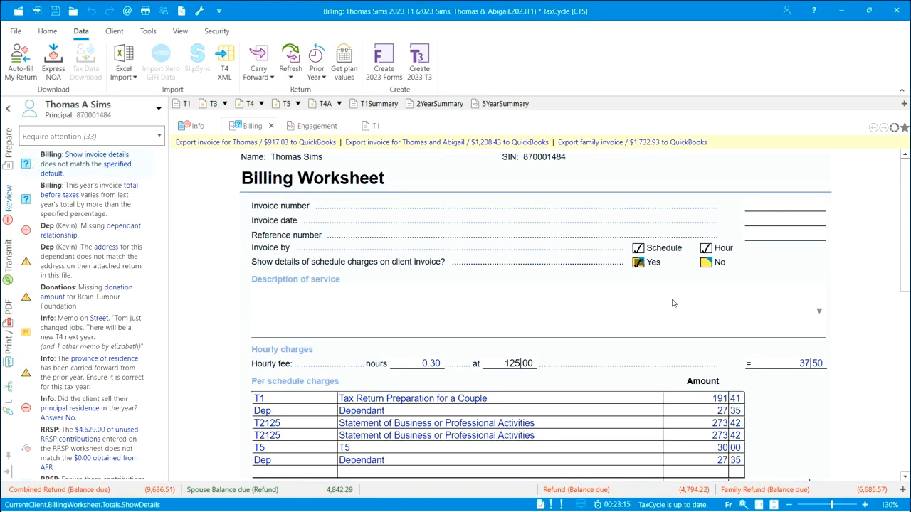
left_click(705, 262)
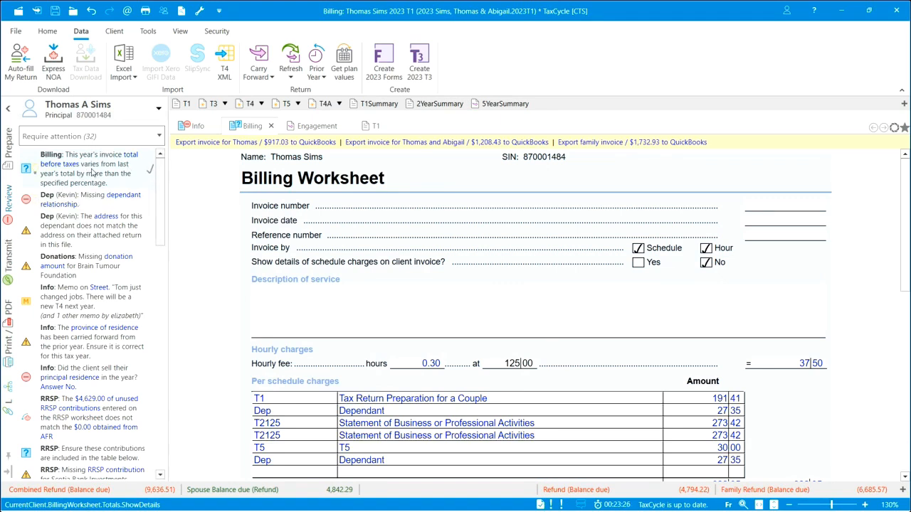
left_click(36, 171)
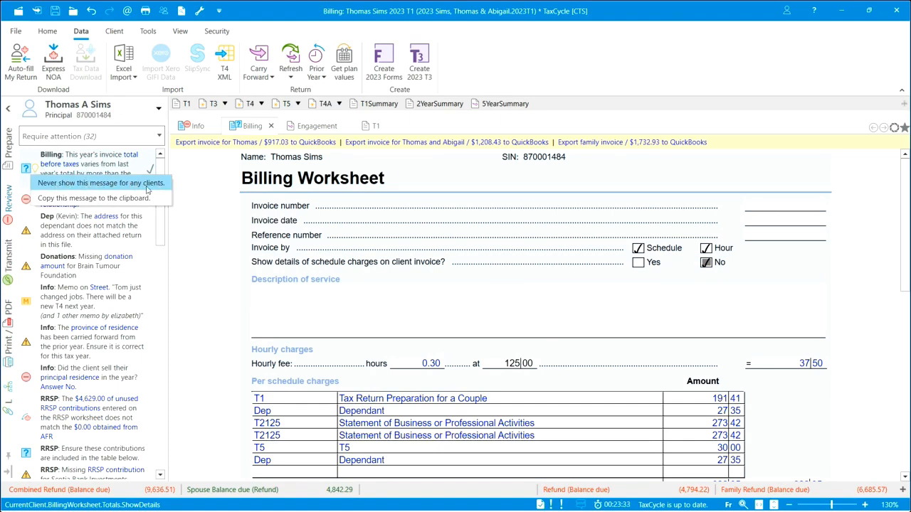
left_click(112, 169)
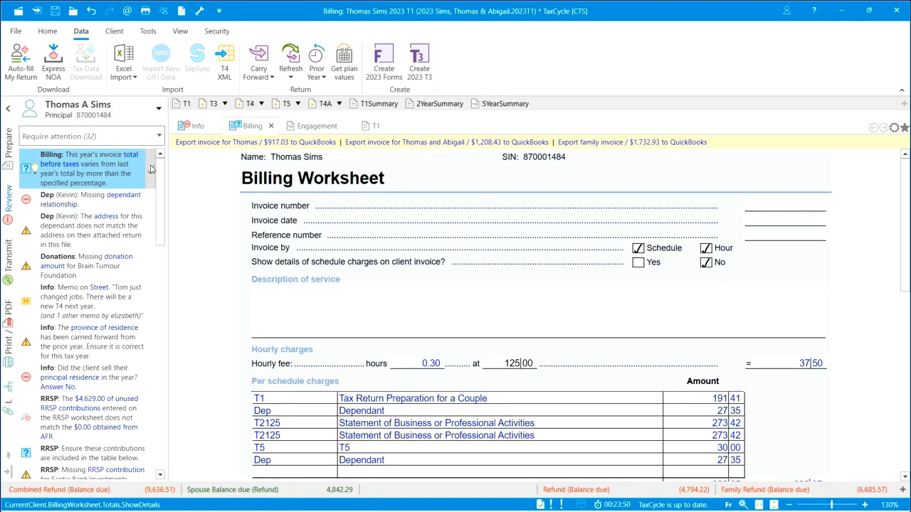
left_click(151, 169)
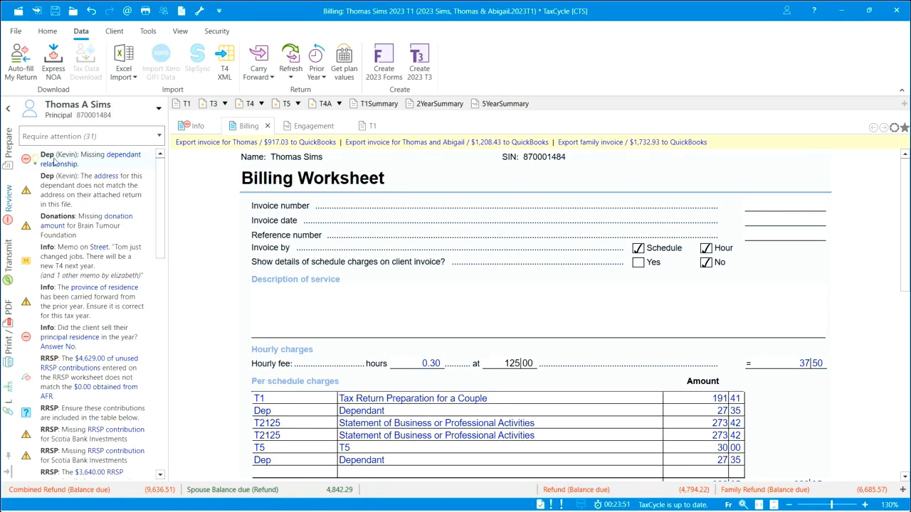
Resolve the missing dependant relationship message by setting the second dependant's relationship to Son.
left_click(95, 157)
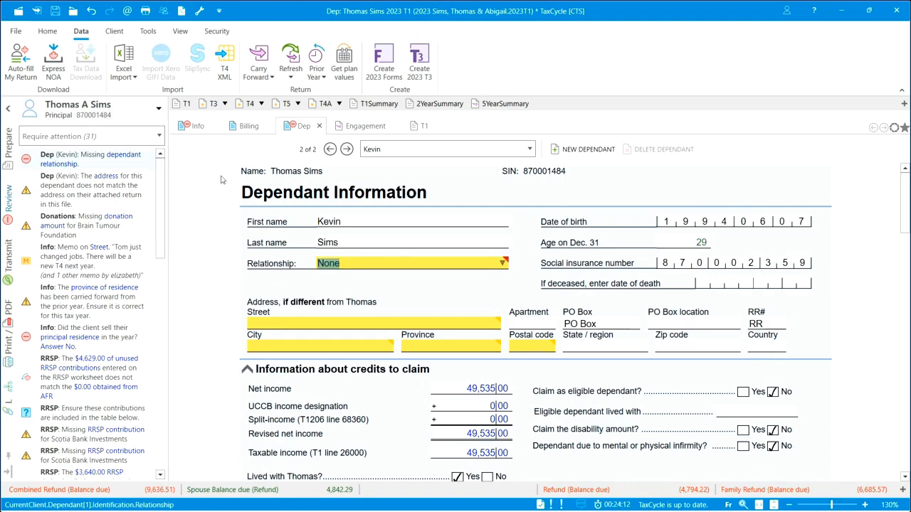
left_click(503, 264)
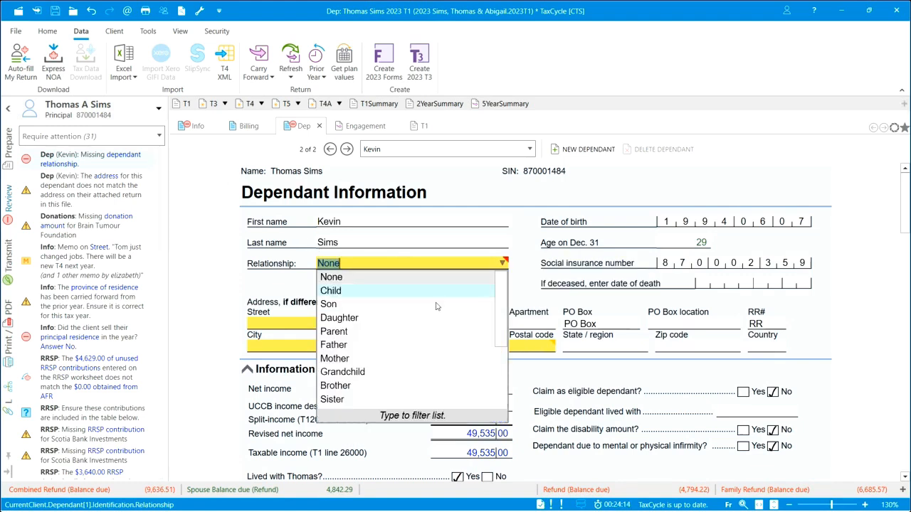
left_click(349, 307)
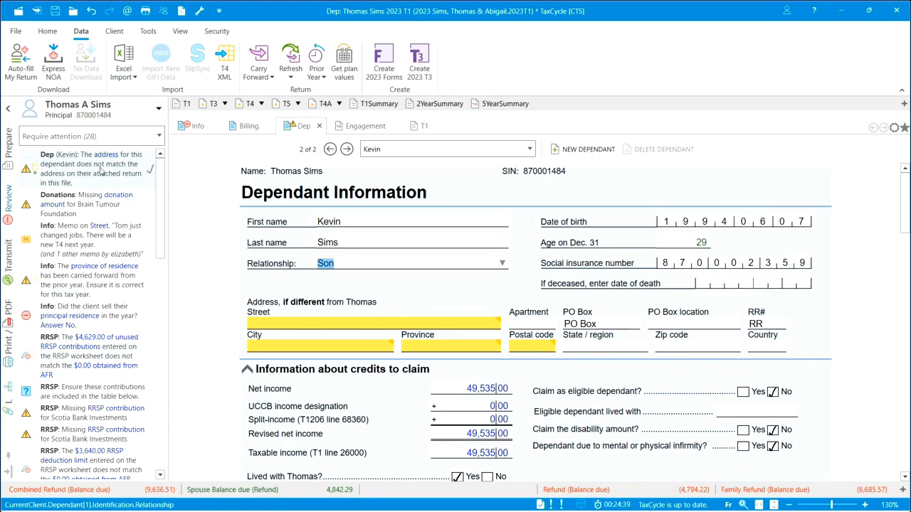
Update the second dependant's address to match their attached return, and answer No to whether they were living with the client.
left_click(37, 170)
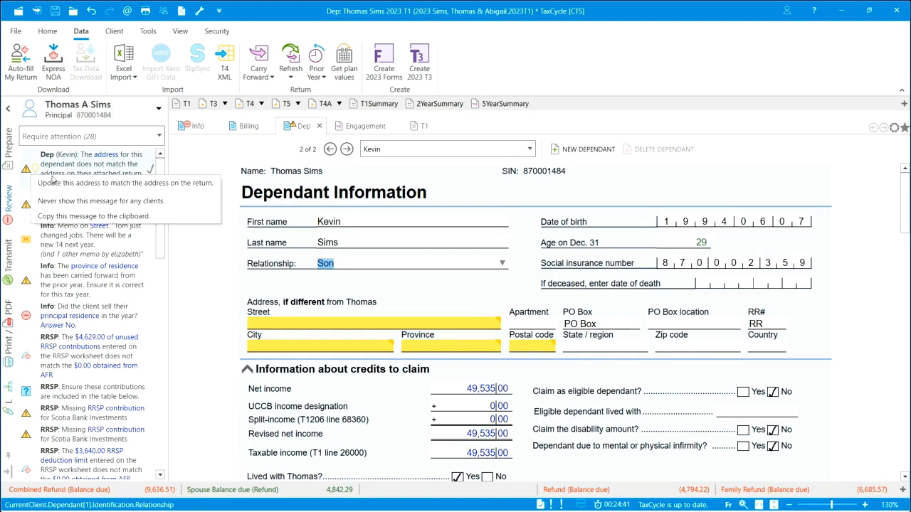
left_click(54, 183)
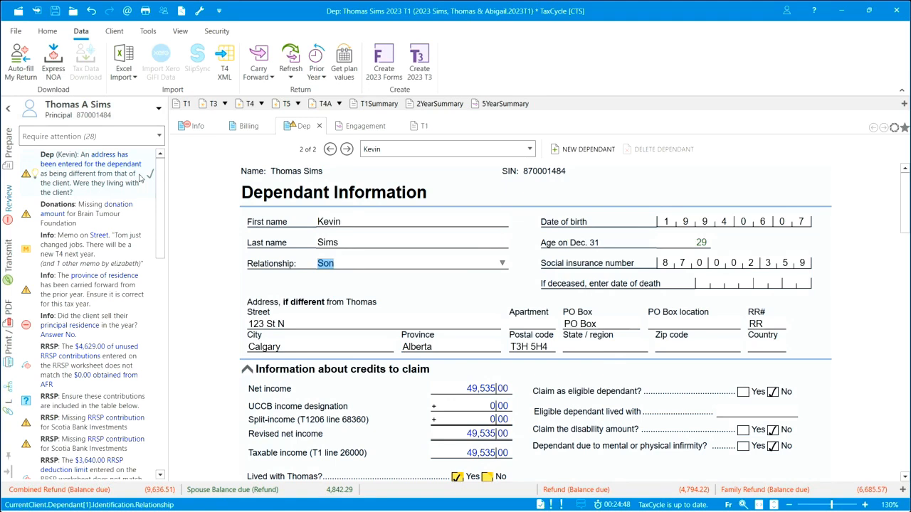
left_click(34, 174)
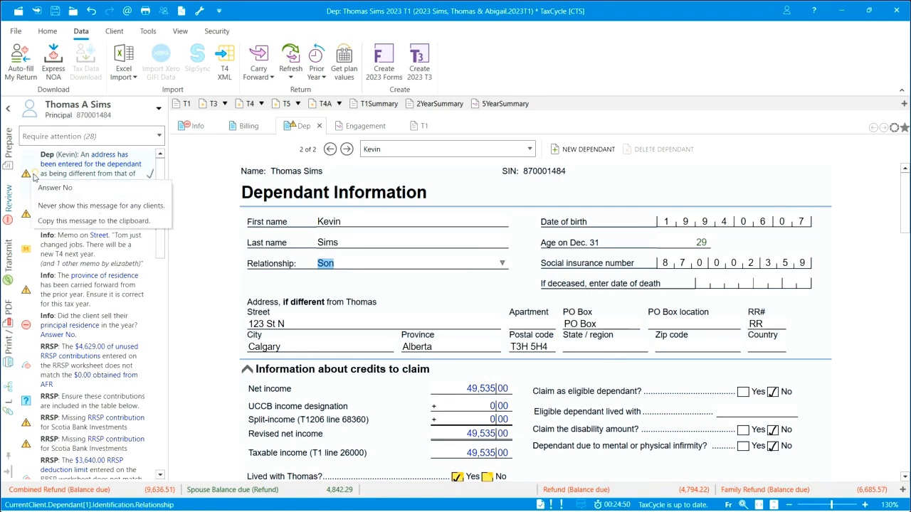
left_click(44, 187)
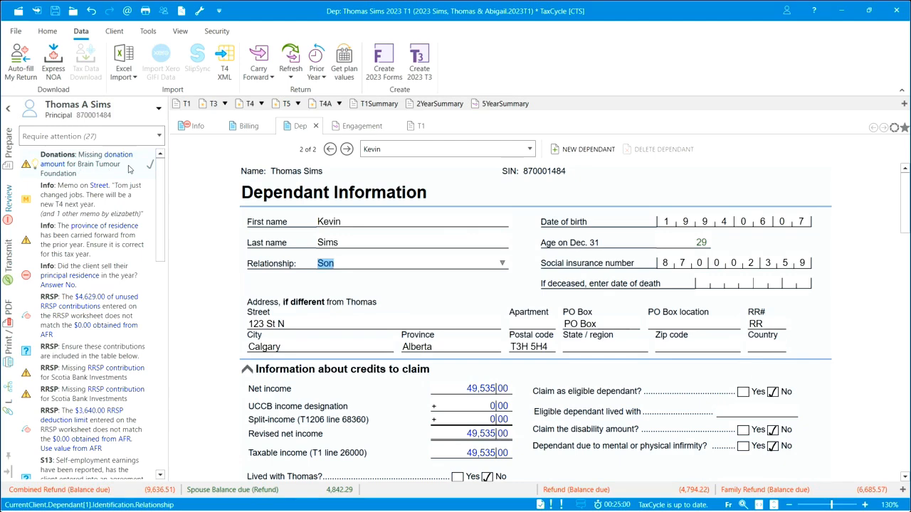
Clear the missing donation amount message for Brain Tumour Foundation, and sign off the memo on the client's Street field in Info.
right_click(37, 165)
left_click(54, 178)
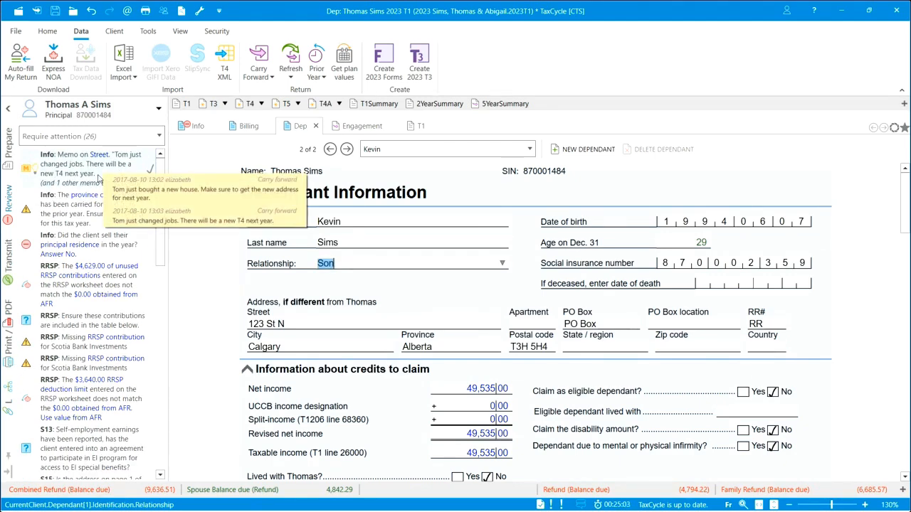
left_click(87, 174)
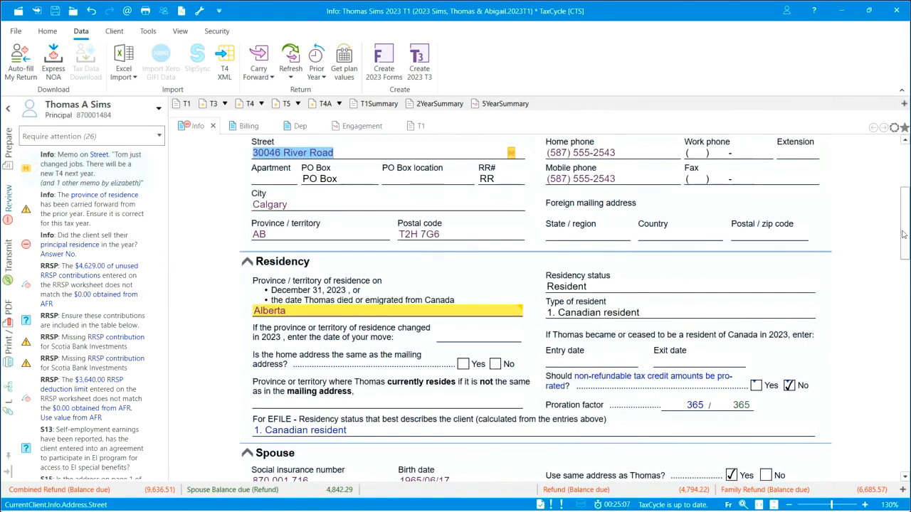
scroll(904, 234, "up", 3)
mouse_move(512, 287)
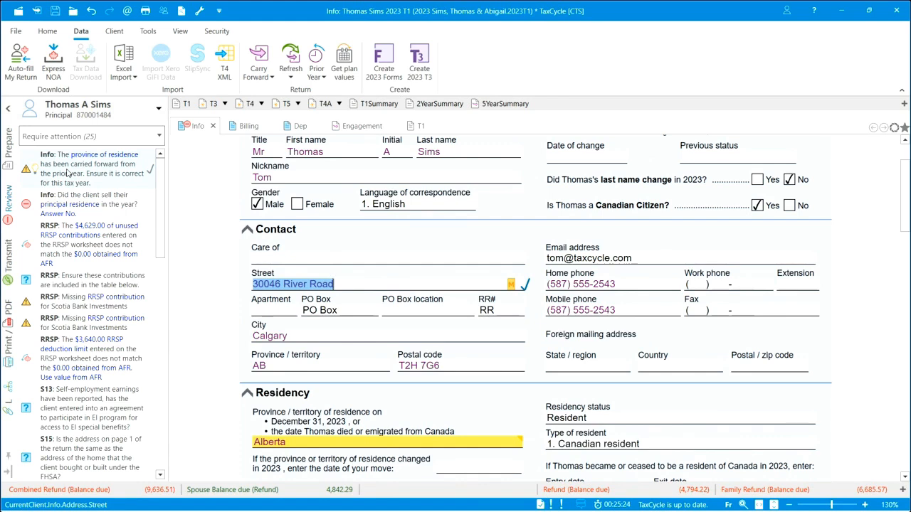
Sign off the carried-forward province of residence message, and answer No to whether the client sold their principal residence in the year.
left_click(85, 166)
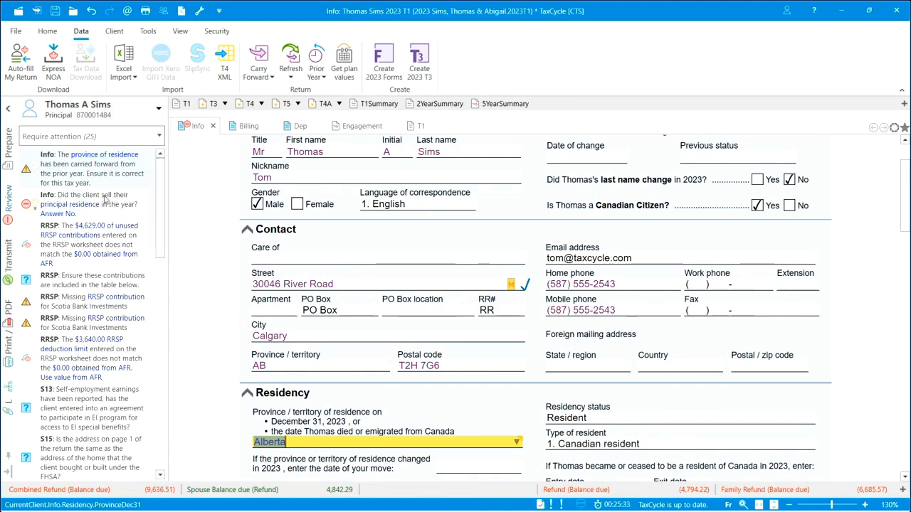
left_click(152, 171)
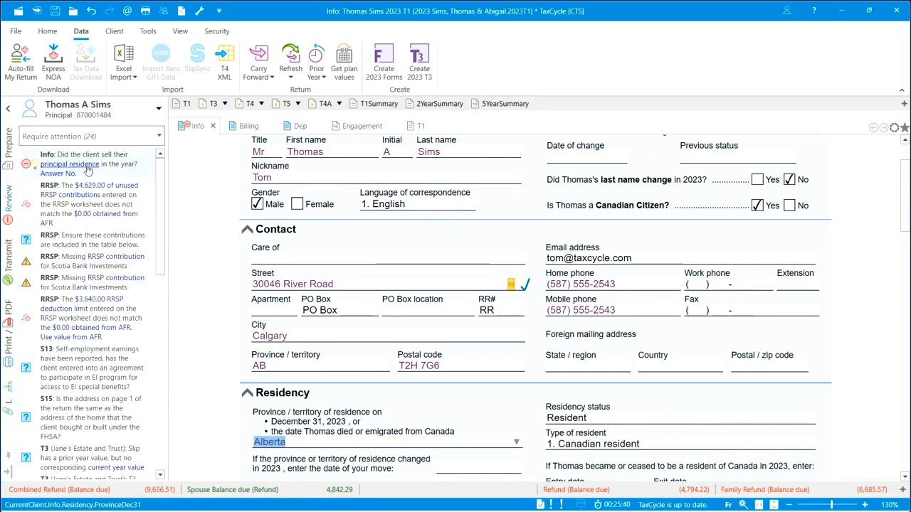
left_click(36, 165)
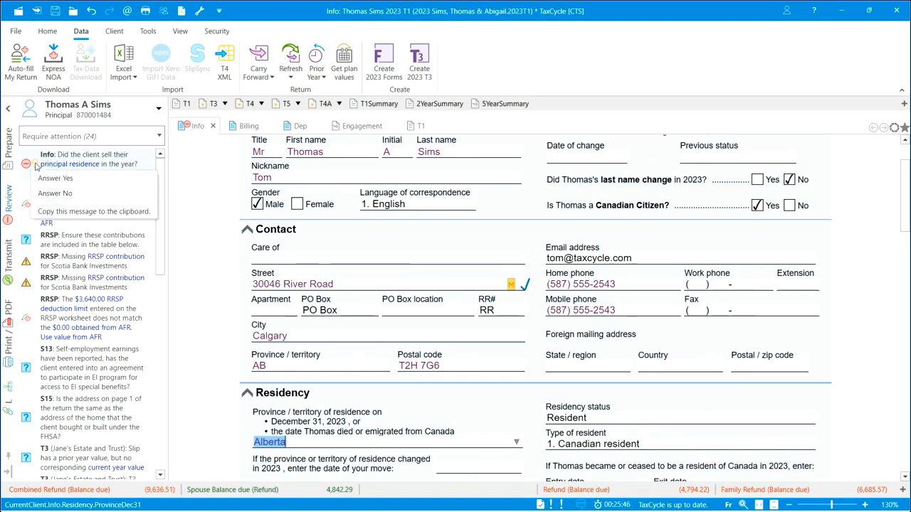
left_click(55, 192)
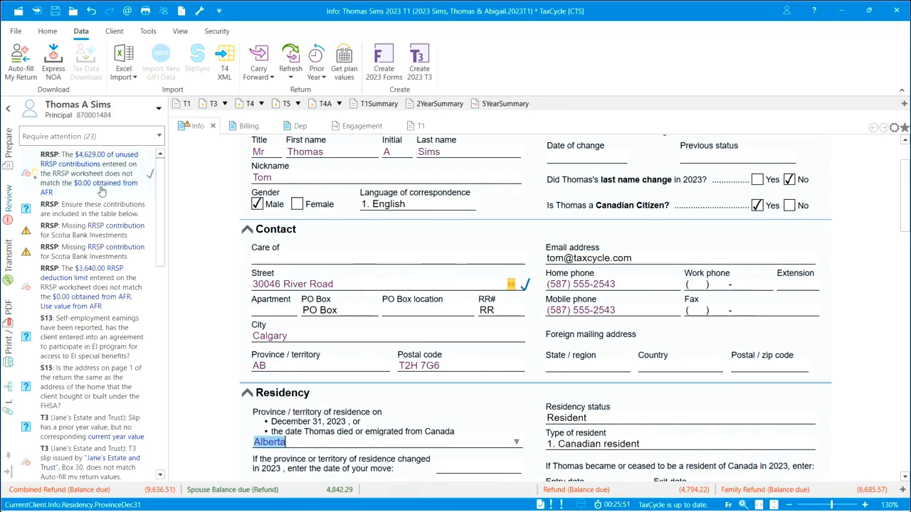
Sign off the unused RRSP contributions mismatch on AFR(REP), and include the Scotia Bank Investments AFR contributions in the RRSP worksheet's contributions table.
left_click(118, 185)
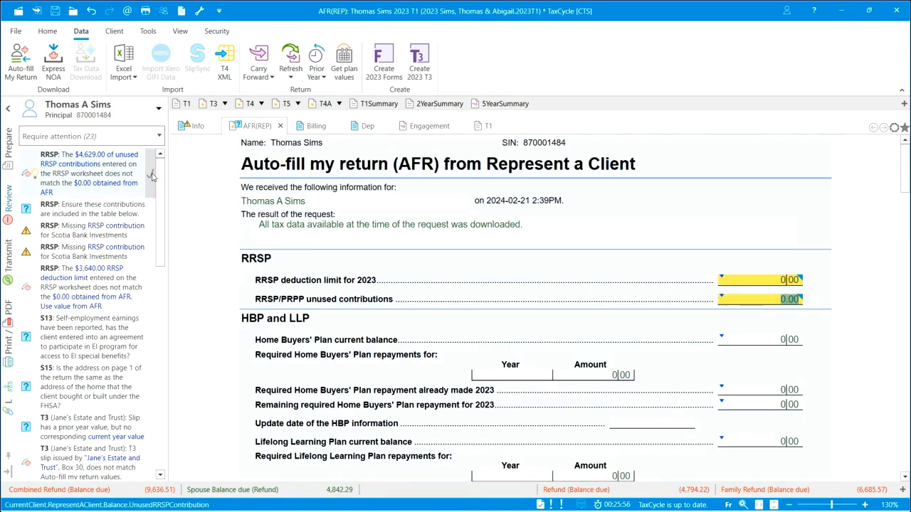
left_click(151, 175)
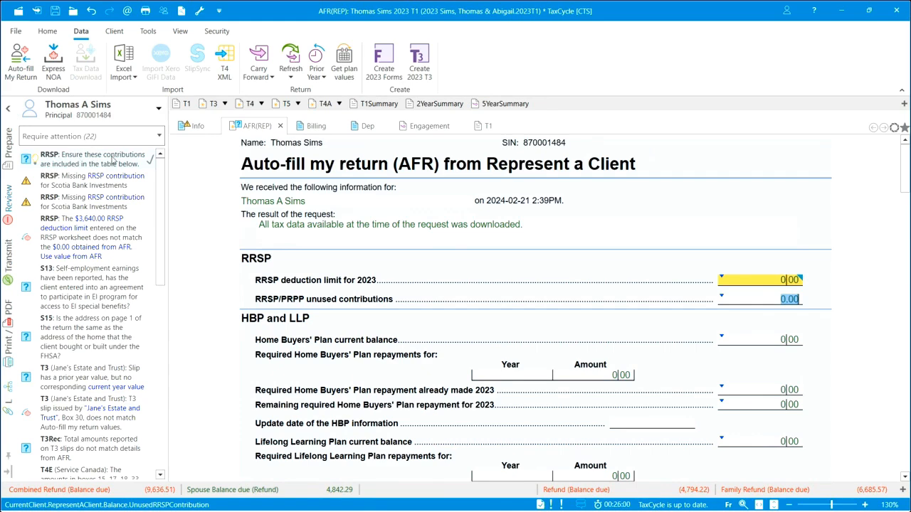
left_click(113, 162)
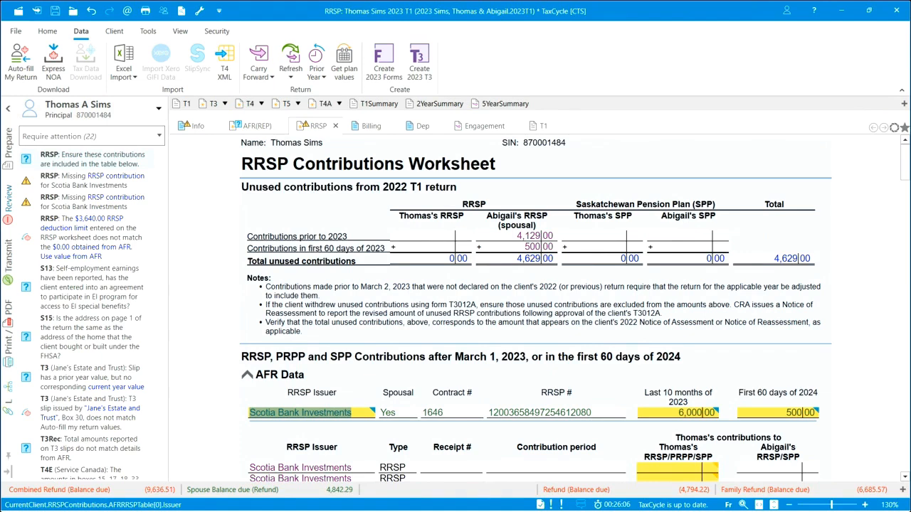
mouse_move(906, 176)
left_mouse_down()
mouse_move(906, 204)
mouse_move(906, 189)
left_mouse_up()
mouse_move(668, 361)
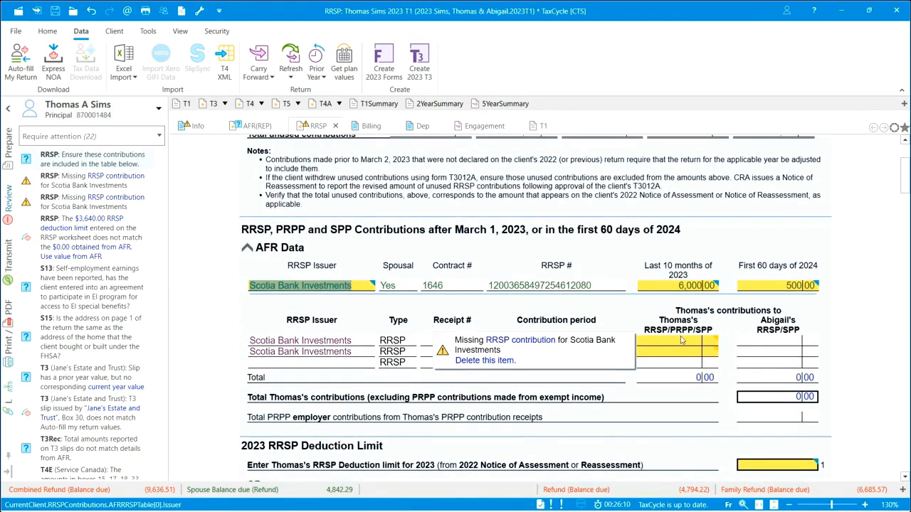
mouse_move(785, 286)
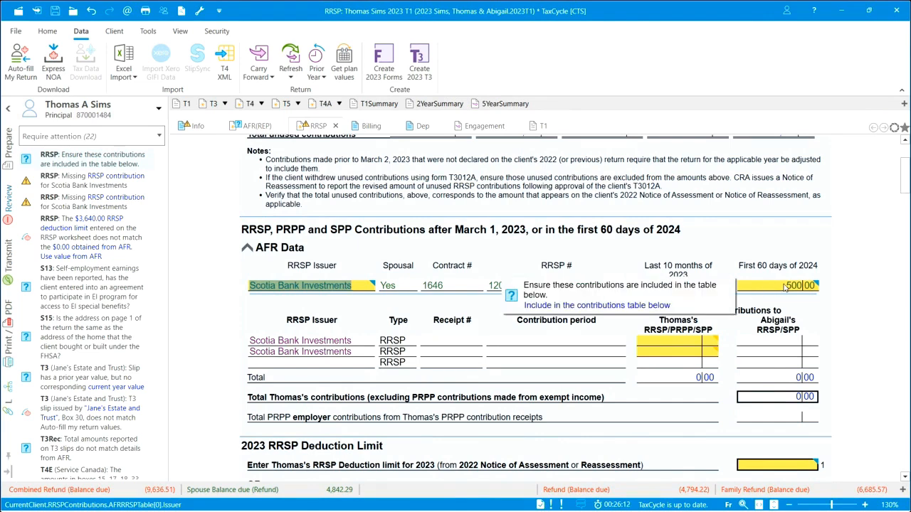
left_click(600, 306)
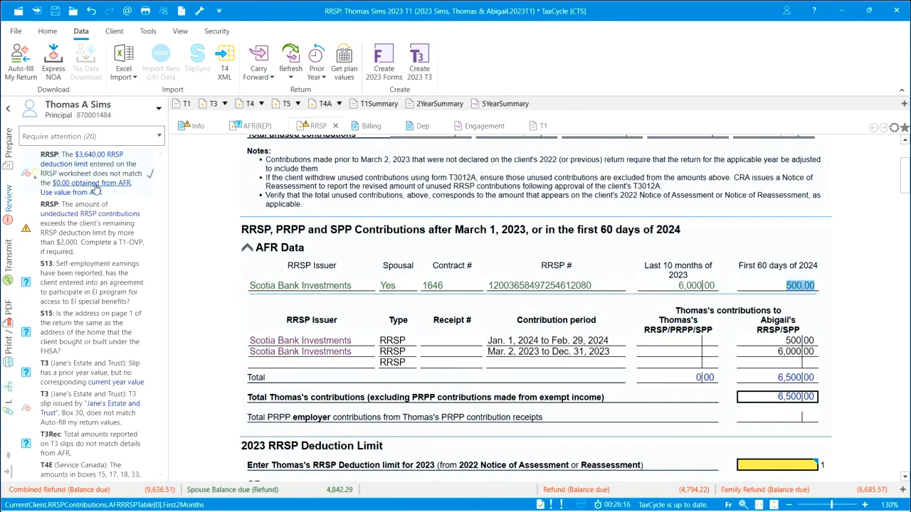
Sign off the RRSP messages about the deduction limit mismatch with AFR and the undeducted contributions exceeding the limit.
left_click(149, 175)
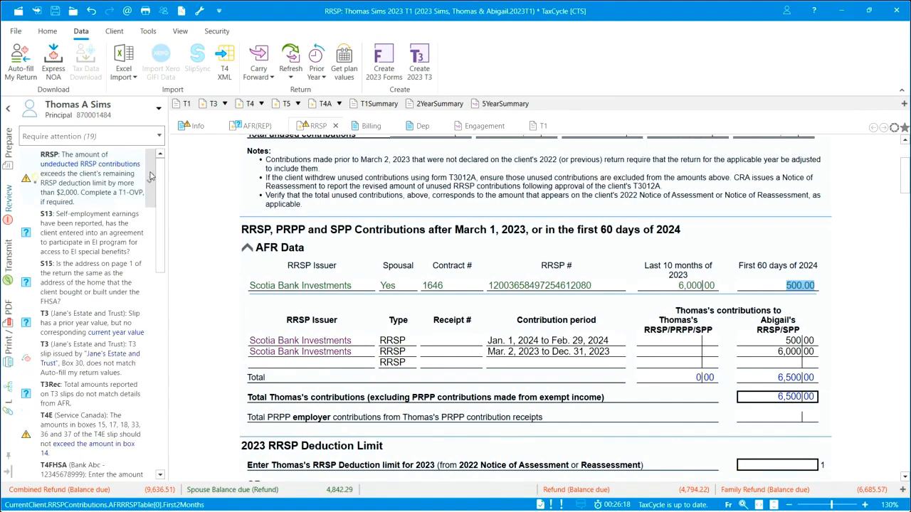
left_click(150, 175)
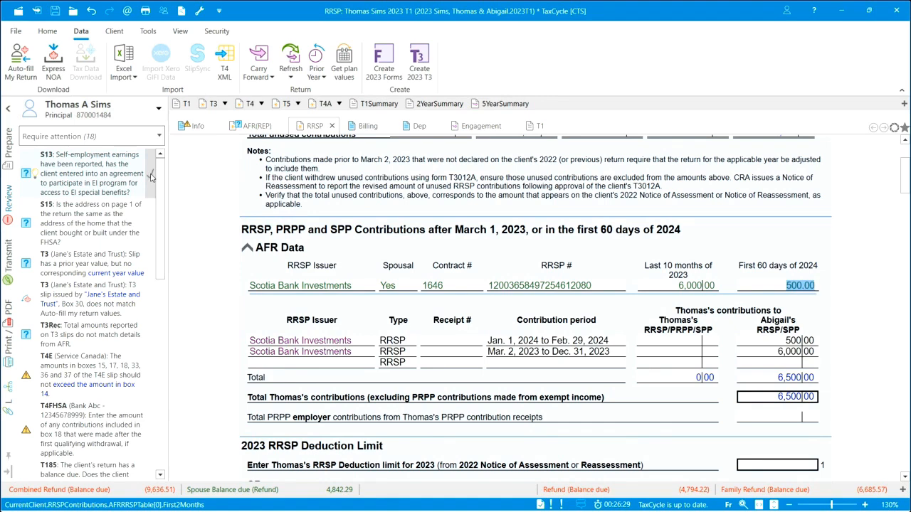
Answer No to the EI program agreement question on Schedule 13, and sign off the S15 message about the FHSA home address.
left_click(105, 165)
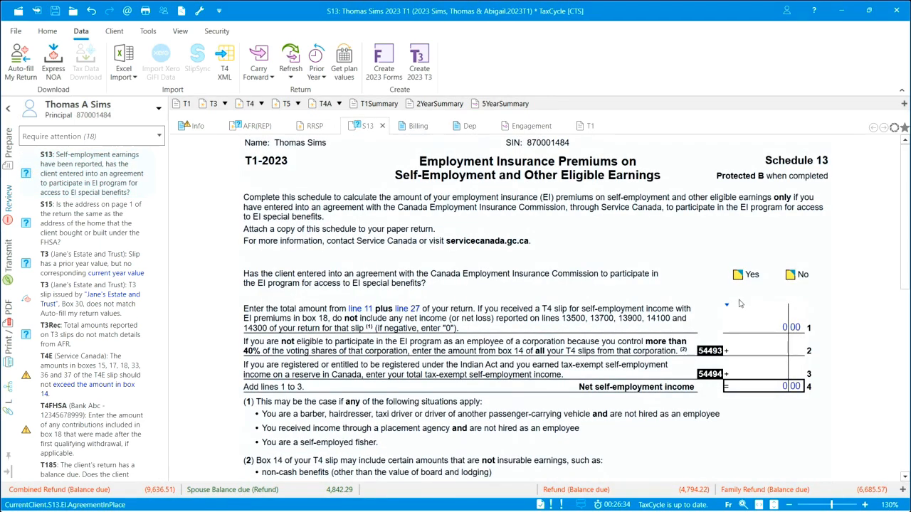
left_click(790, 275)
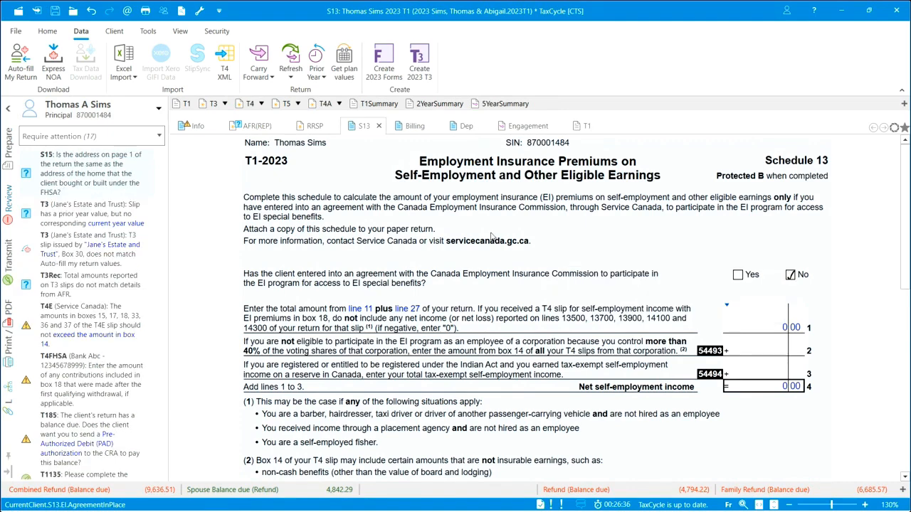
left_click(150, 176)
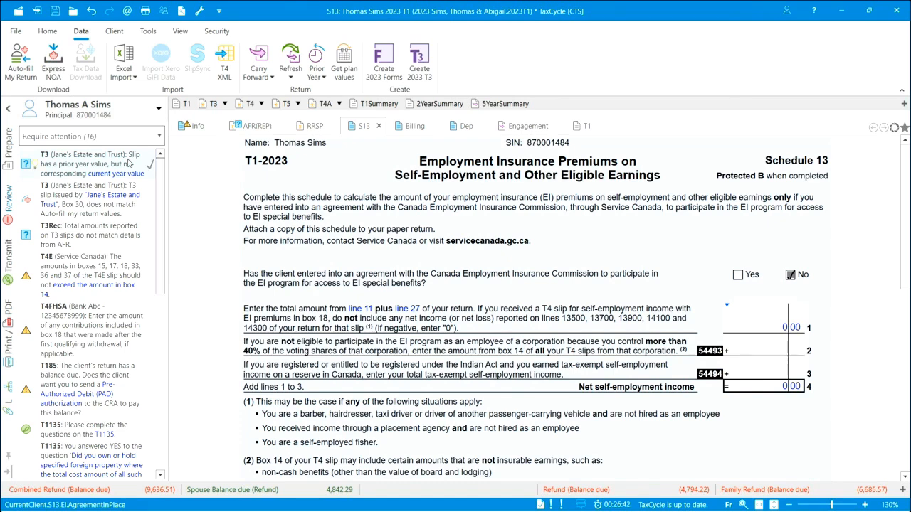
On the estate trust's T3 slip, enter 800 as the box 30 QSBCS gain and sign off the QFFP prior year value message.
left_click(105, 161)
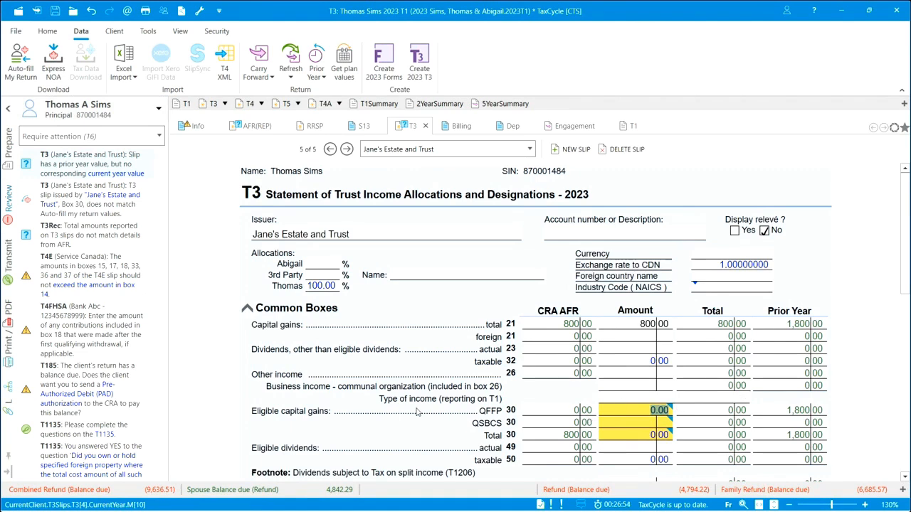
left_click(649, 425)
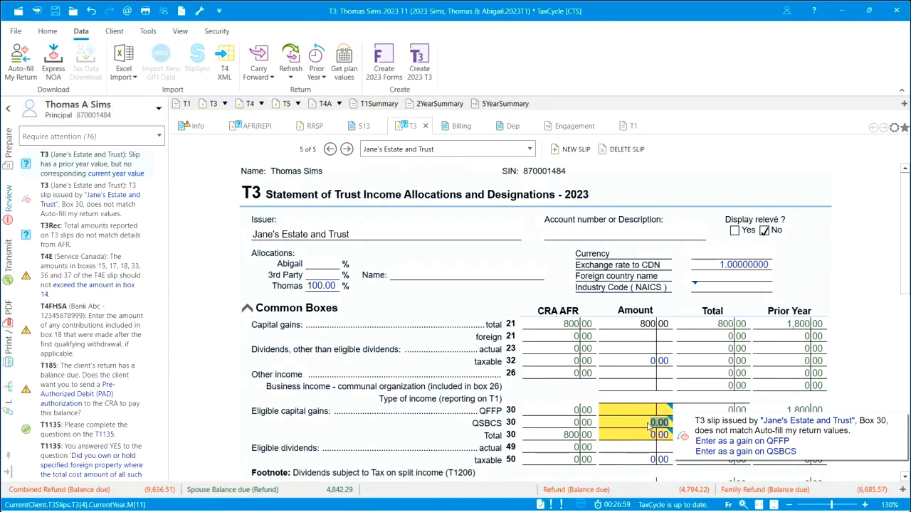
type("800")
key("Tab")
key("Tab")
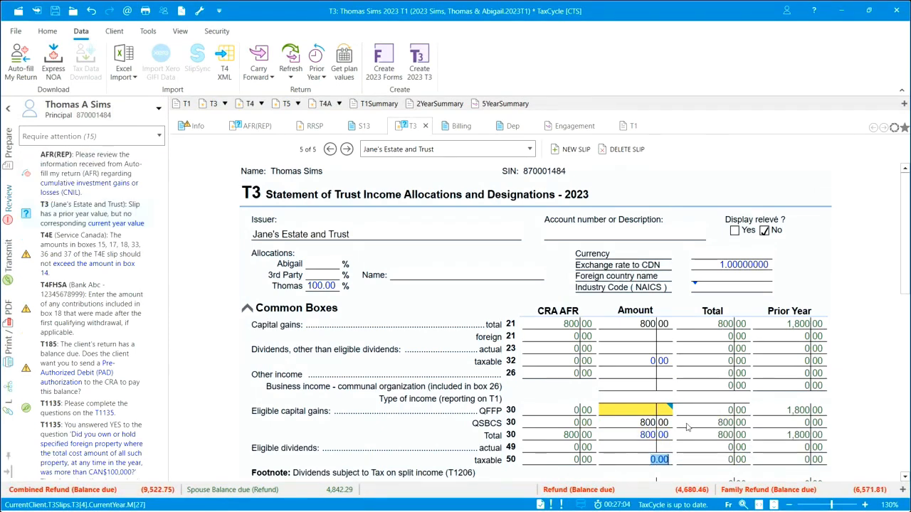
left_click(645, 411)
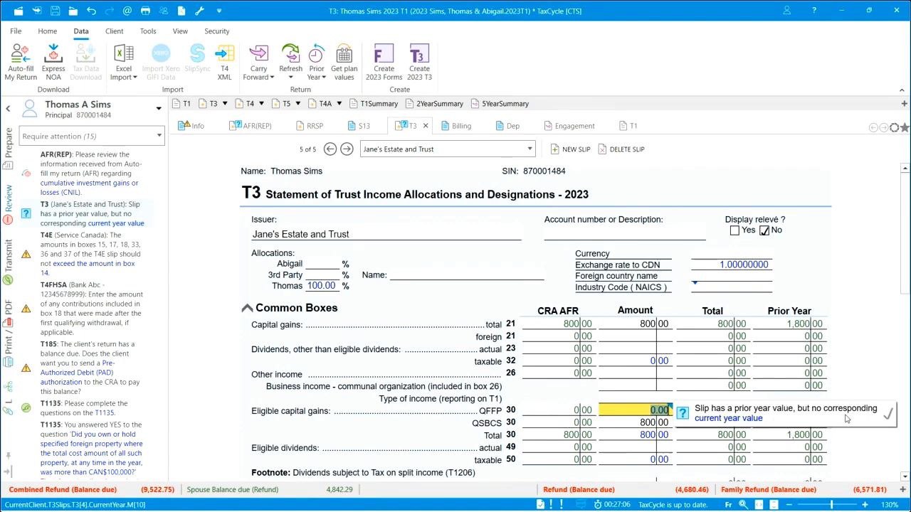
left_click(888, 419)
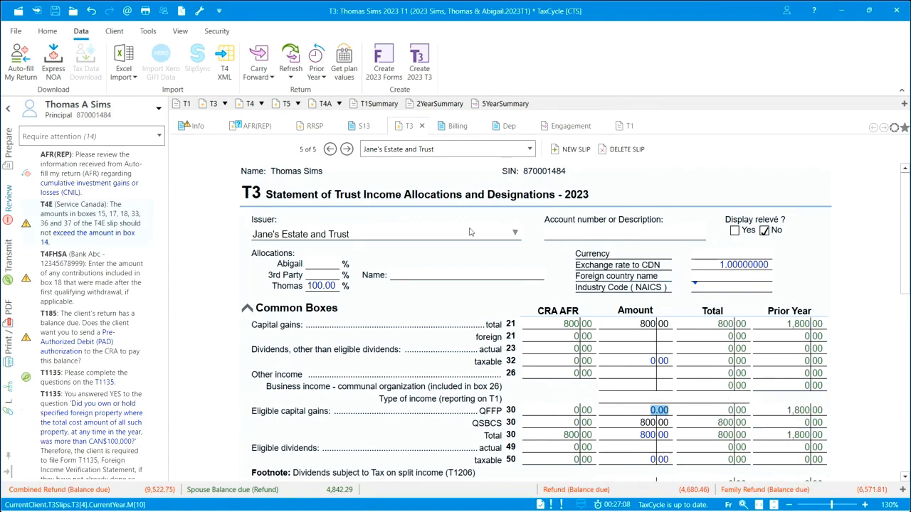
Review the AFR net CNIL balance under Capital gains deduction and sign off the message about cumulative investment gains or losses.
left_click(113, 174)
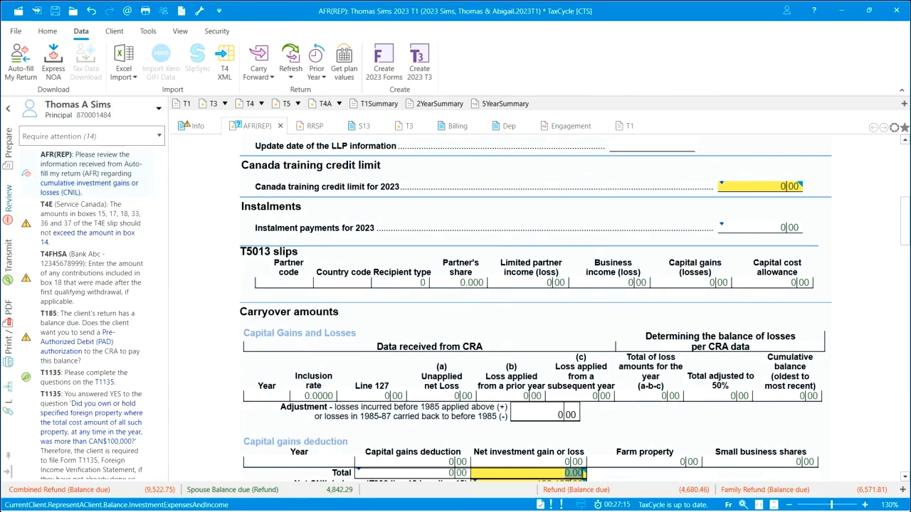
scroll(907, 226, "down", 3)
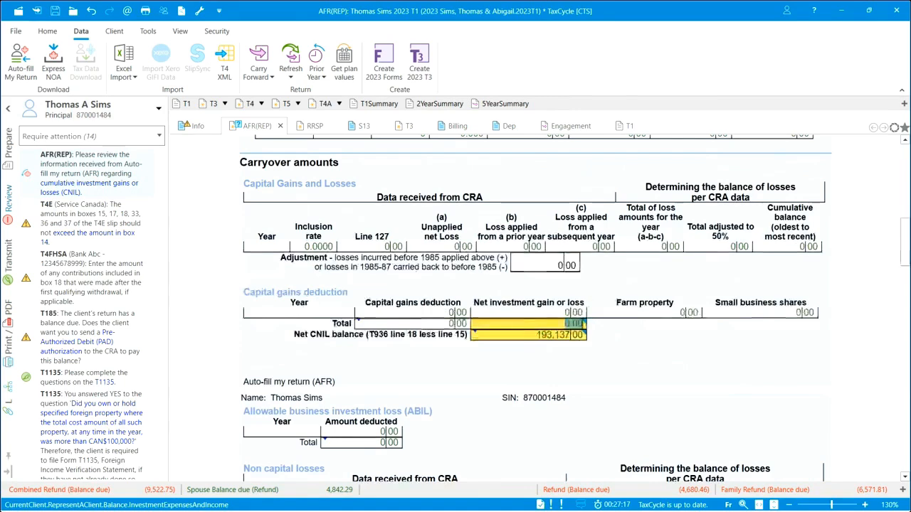
mouse_move(641, 343)
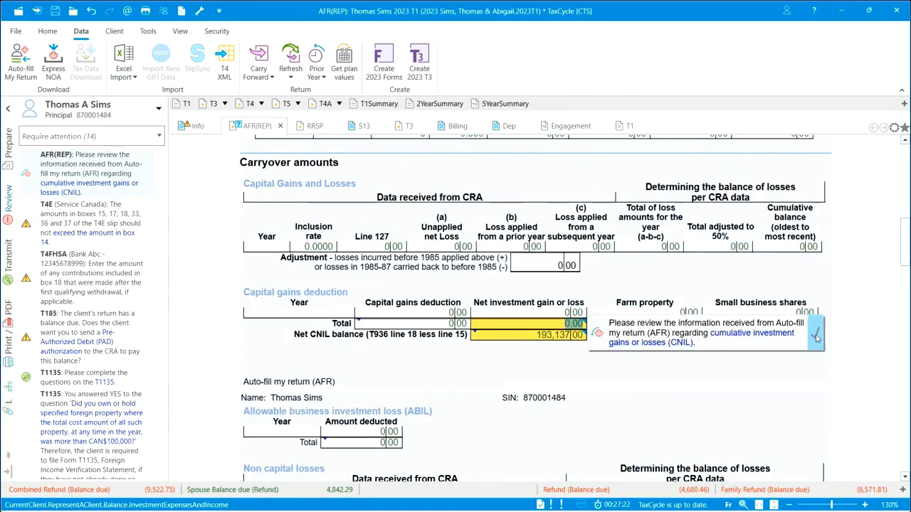
left_click(815, 333)
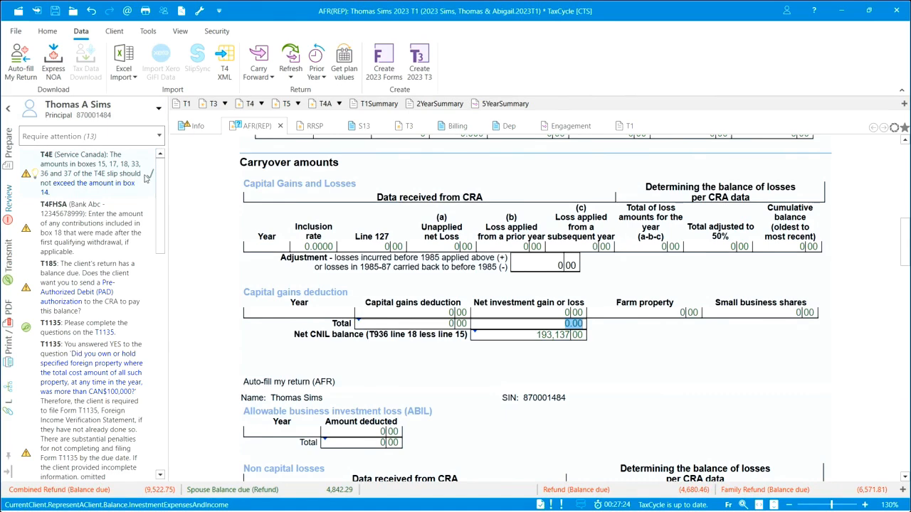
On the Service Canada T4E slip, set the box 37 EI maternity and parental benefit payments to 1,500.
left_click(82, 169)
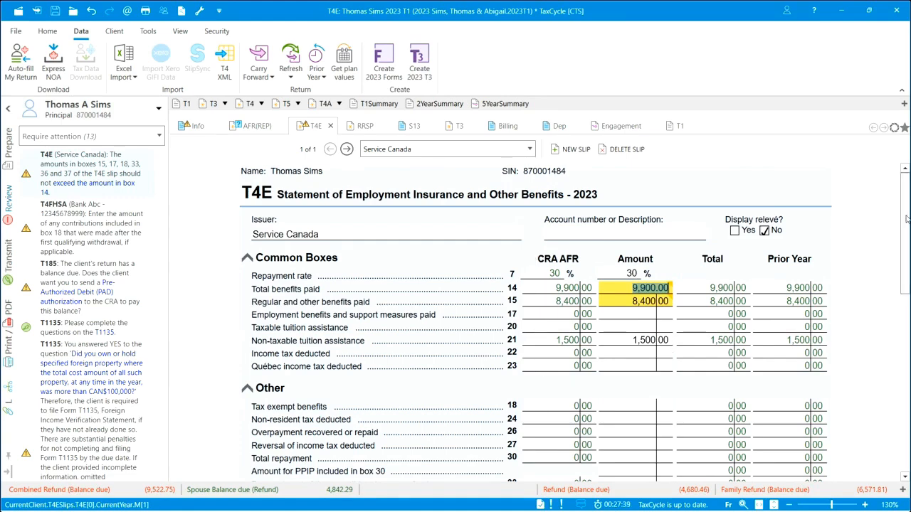
scroll(906, 219, "down", 3)
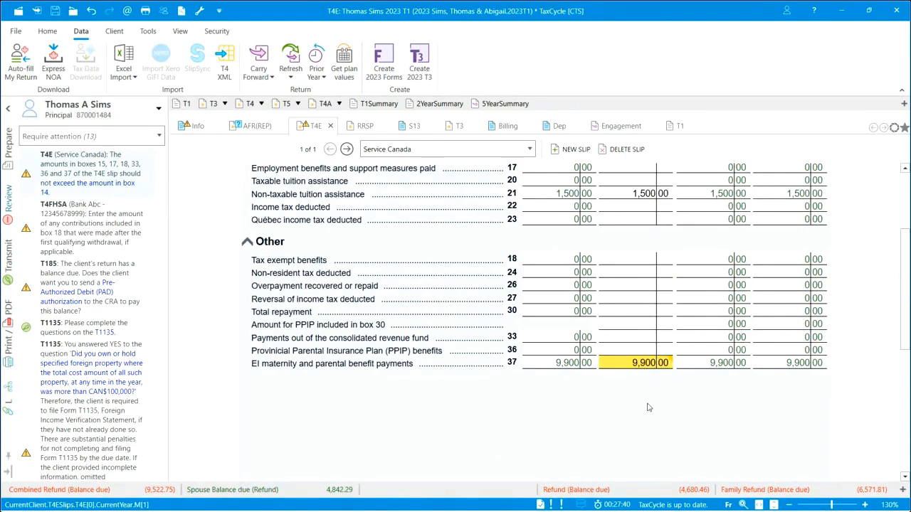
left_click(649, 363)
type("1500")
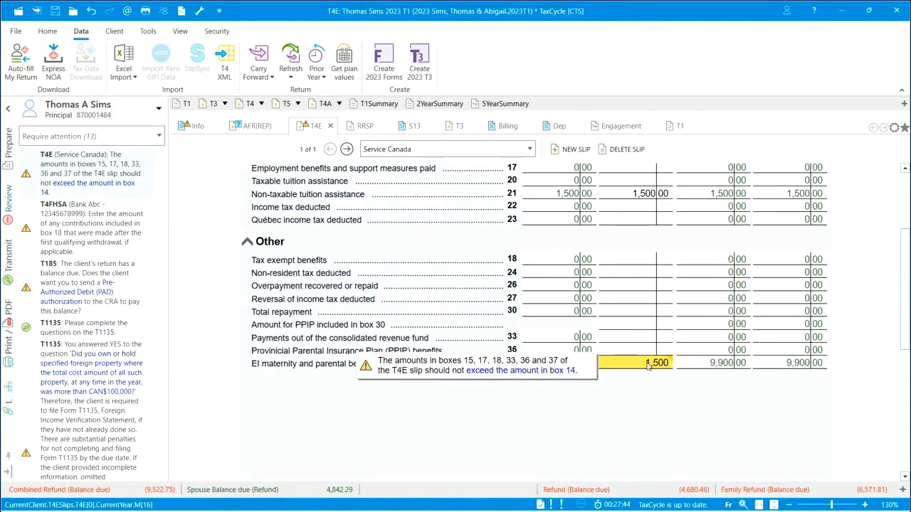
key("Tab")
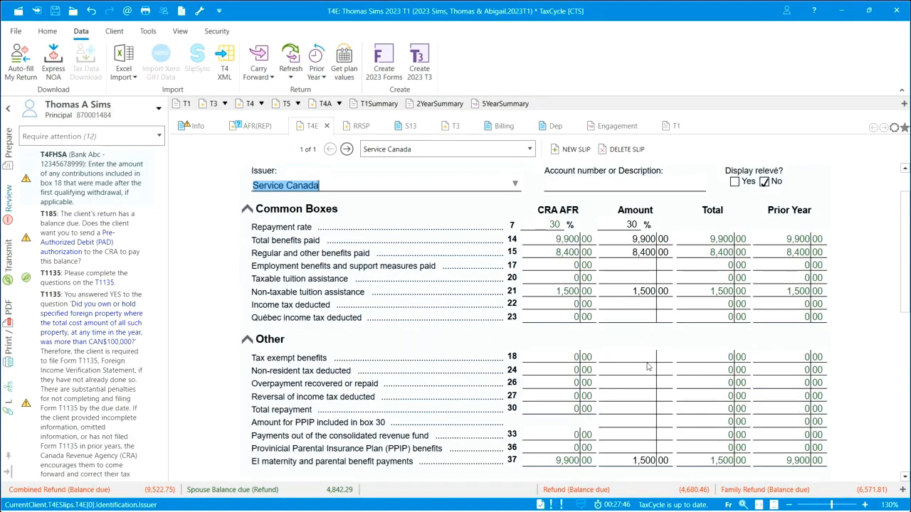
Sign off the T4FHSA message about contributions before the first qualifying withdrawal, and open the T185 form from its balance-due message.
left_click(150, 180)
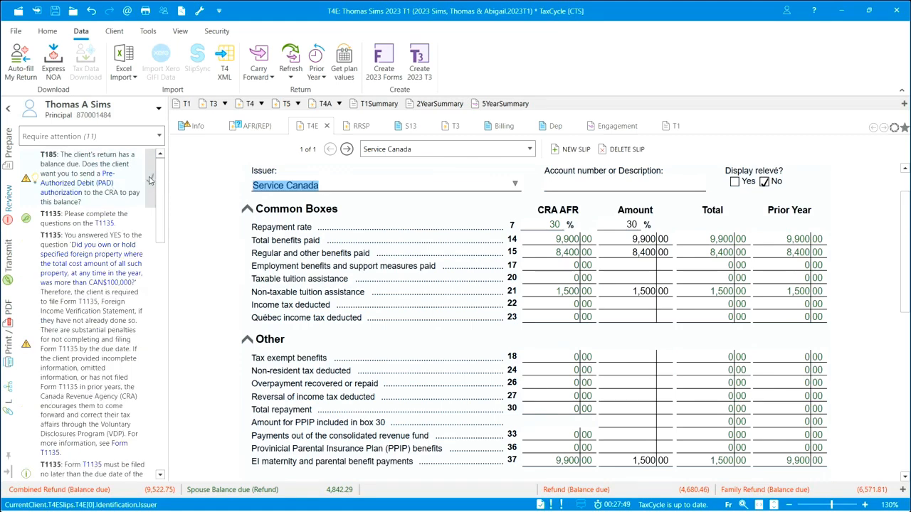
left_click(36, 180)
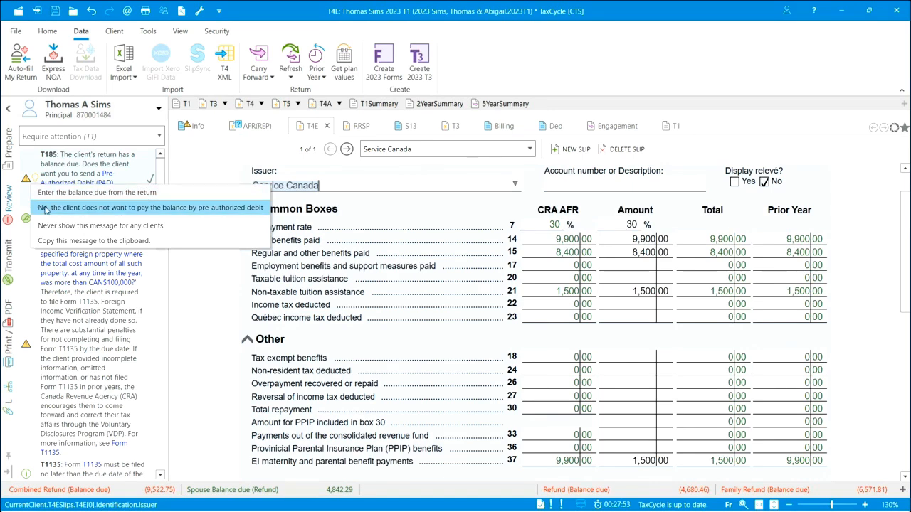
left_click(162, 153)
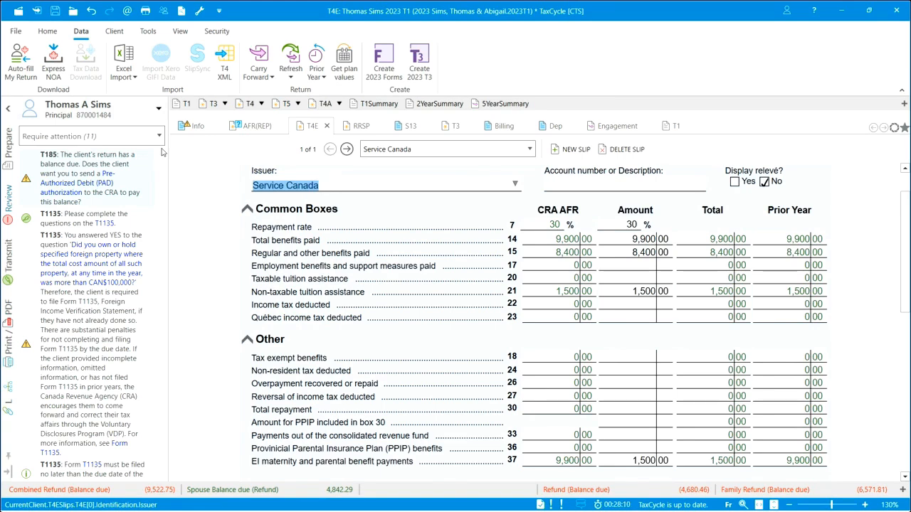
left_click(84, 166)
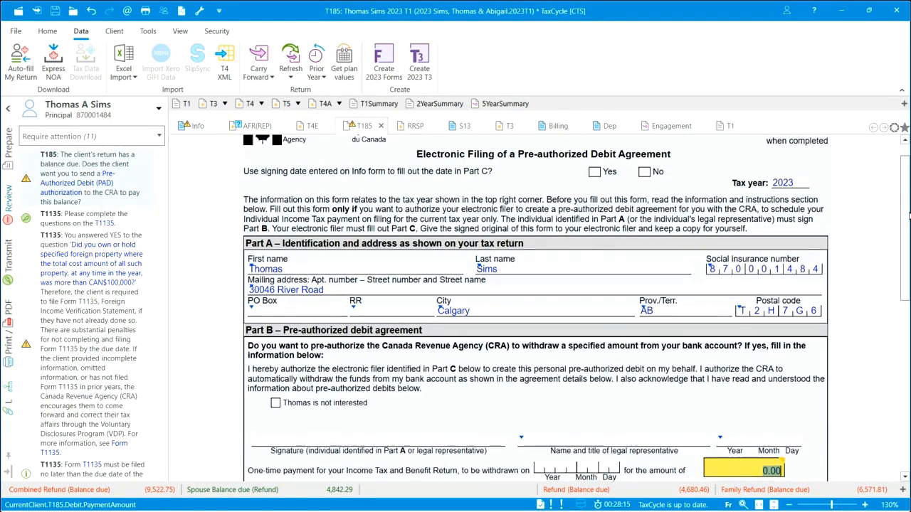
On the T185, use the return's balance due of 4,680.46 as the payment amount and set the withdrawal date to the payment due date.
left_click_drag(909, 217, 909, 261)
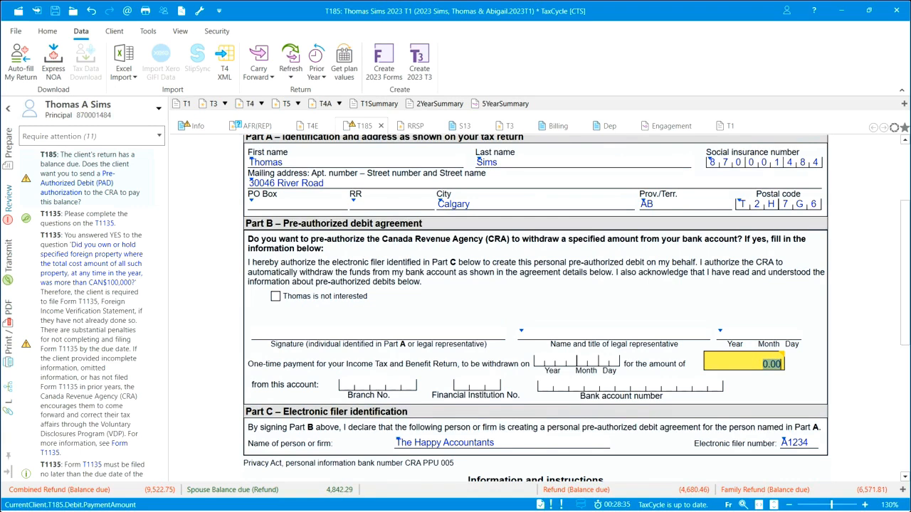
mouse_move(740, 367)
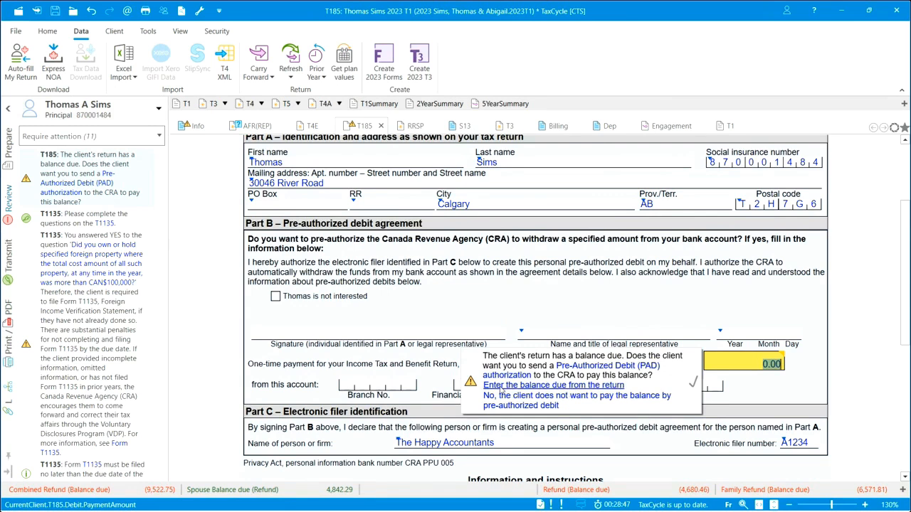
left_click(572, 387)
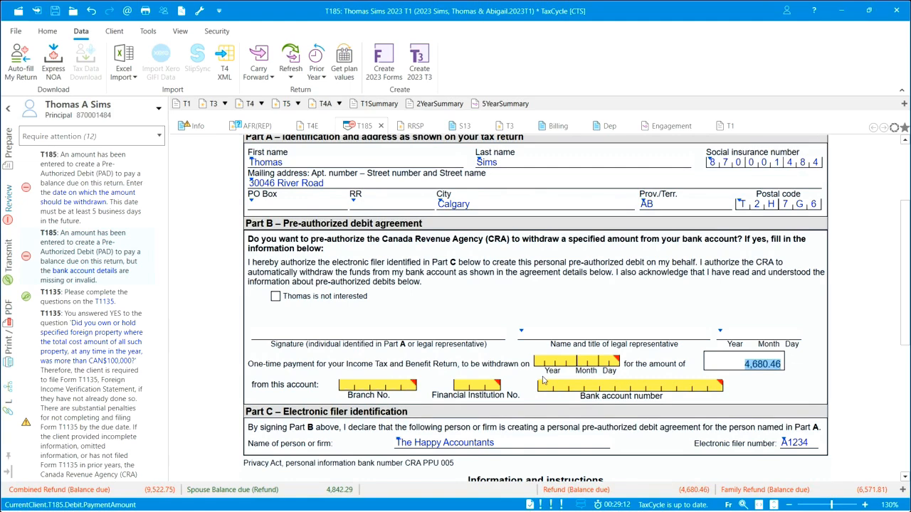
mouse_move(573, 364)
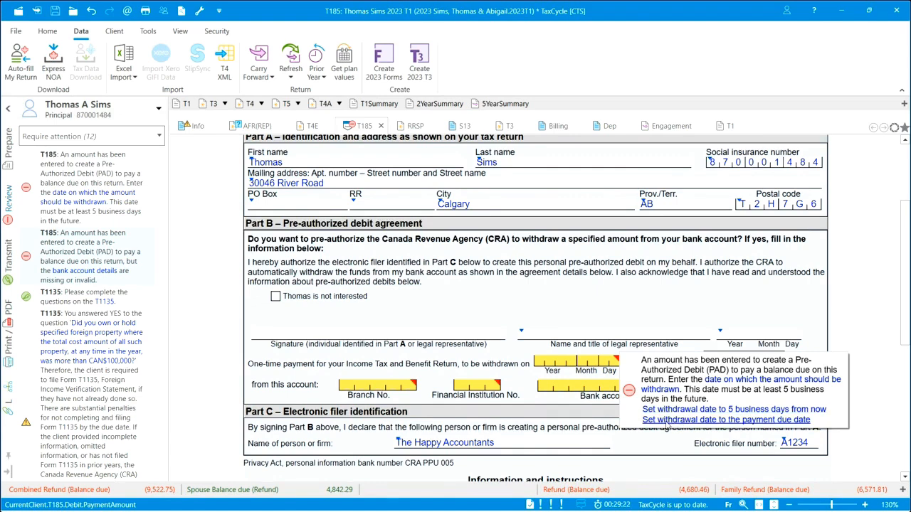
left_click(667, 421)
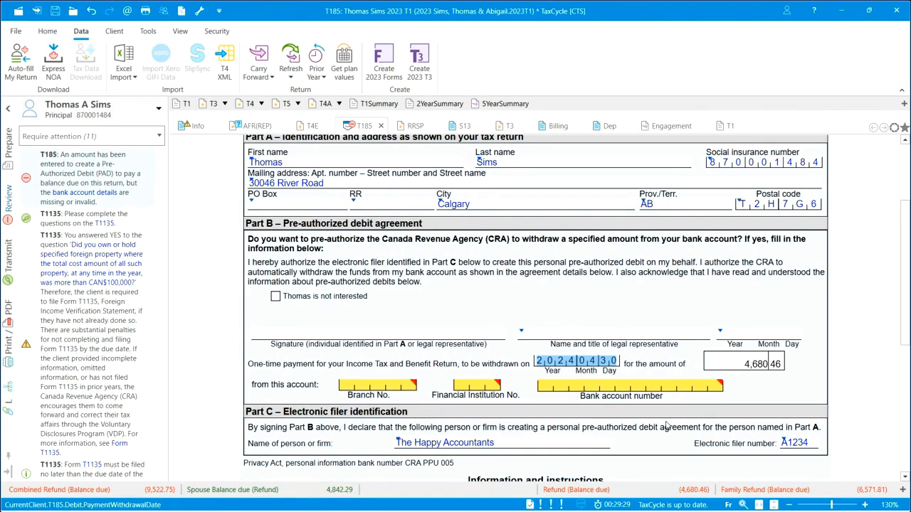
Fill in the T185 bank details with the branch number, financial institution number and bank account number.
left_click(349, 386)
type("34567")
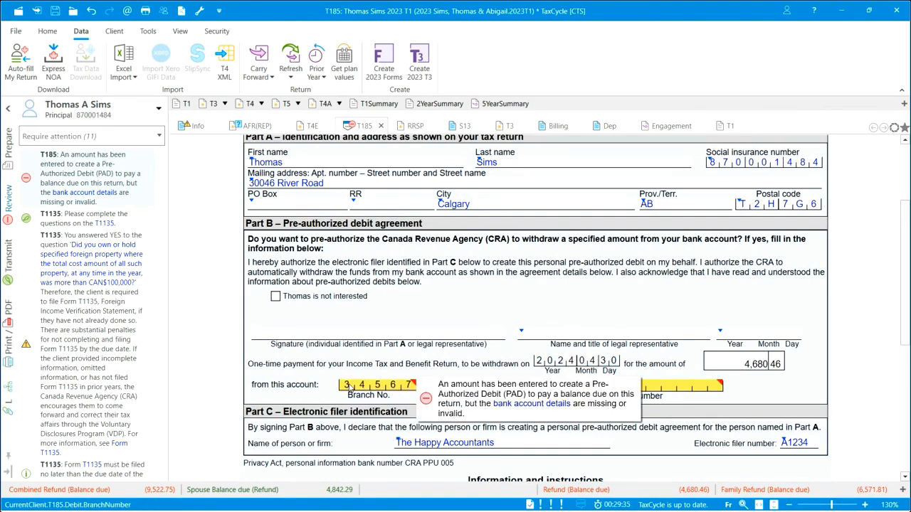
key("Tab")
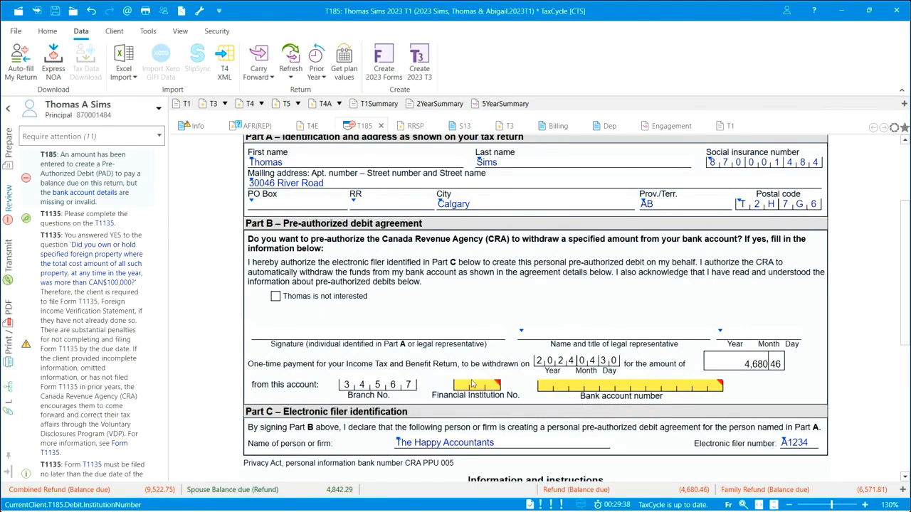
type("004")
key("Tab")
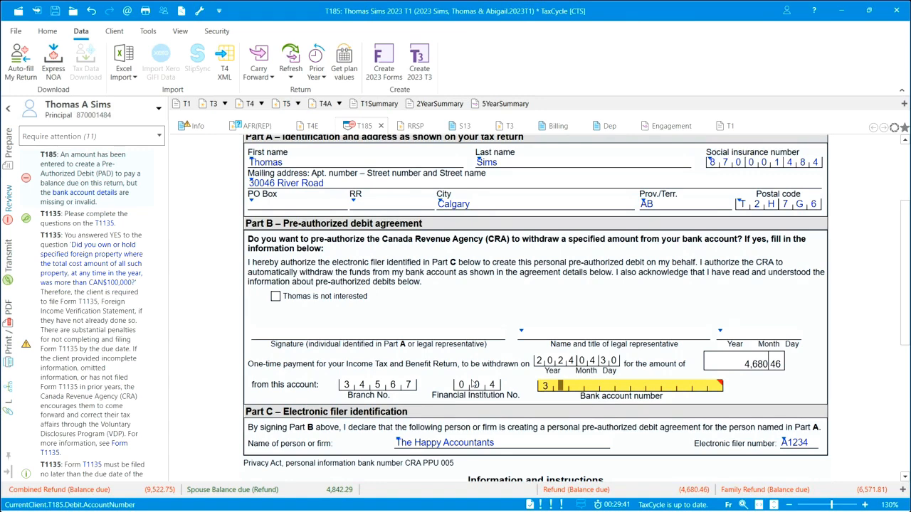
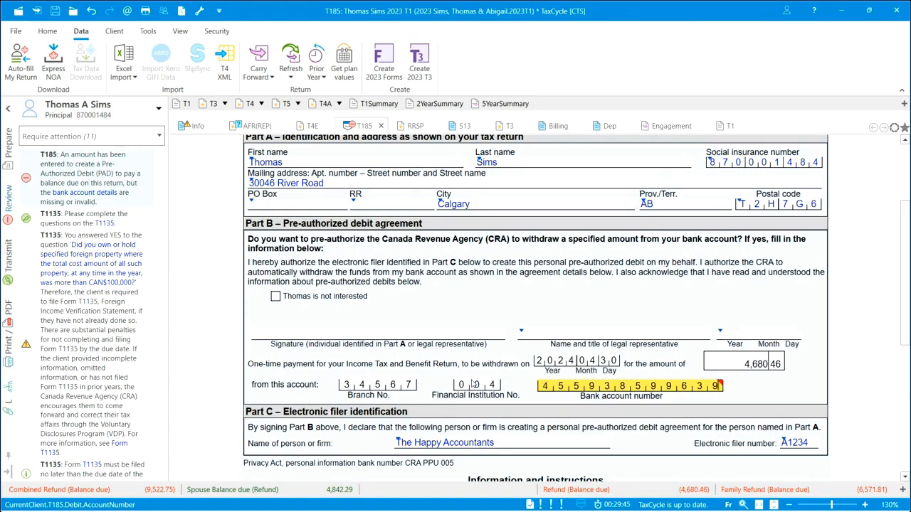
key("Tab")
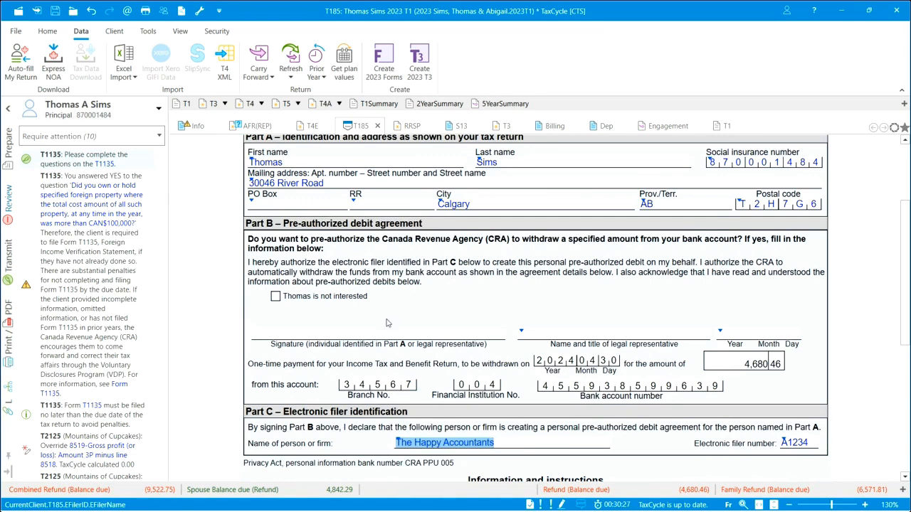
In the T185 print options, set Email to None and save the settings for T185, leaving the dialog without generating a PDF.
right_click(208, 254)
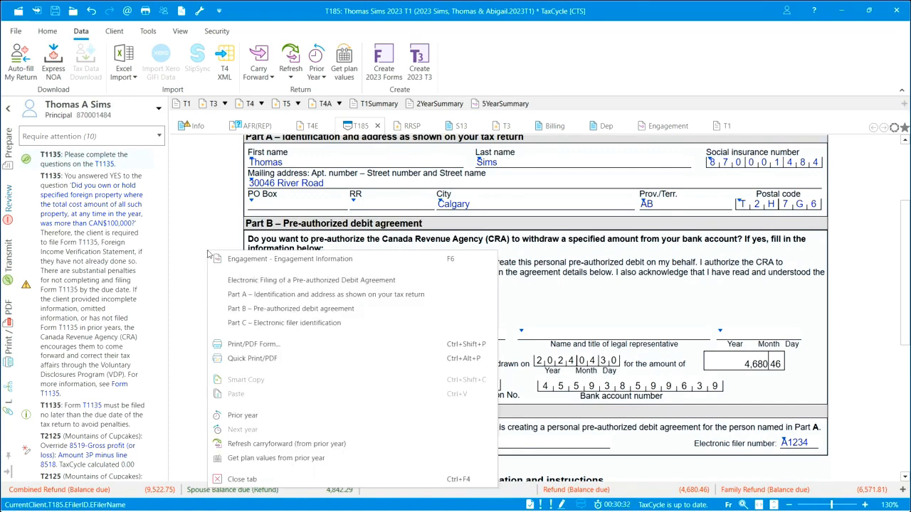
left_click(254, 344)
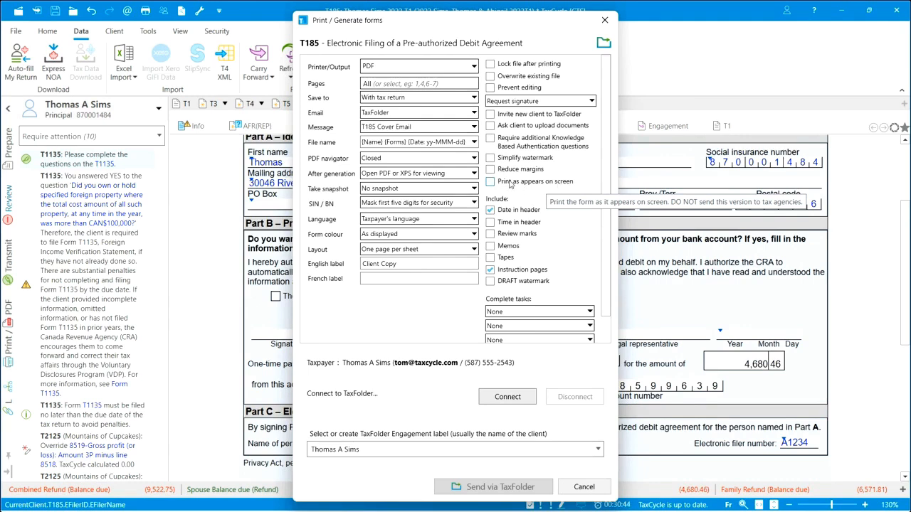
left_click(474, 114)
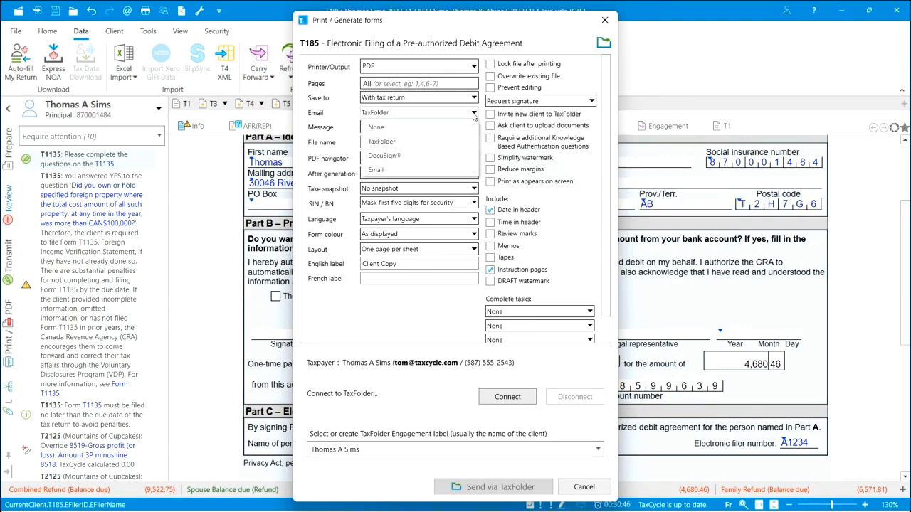
left_click(412, 128)
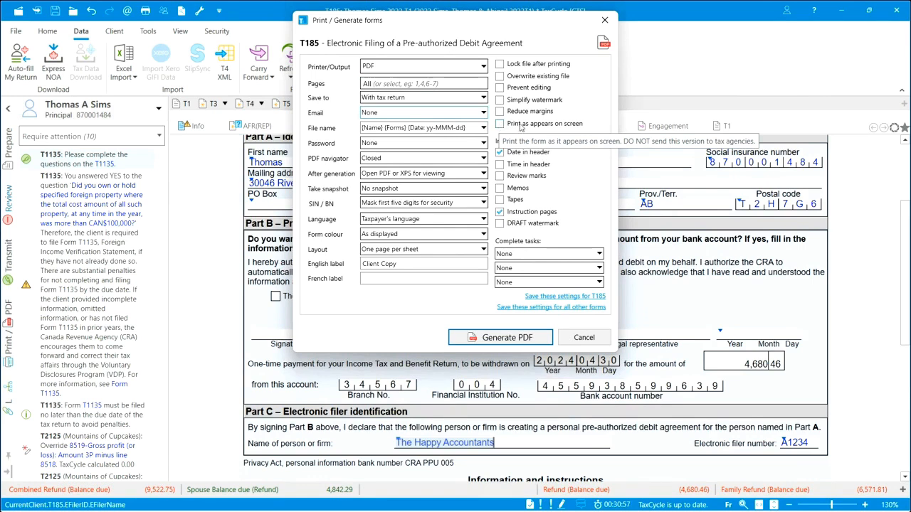
left_click(571, 298)
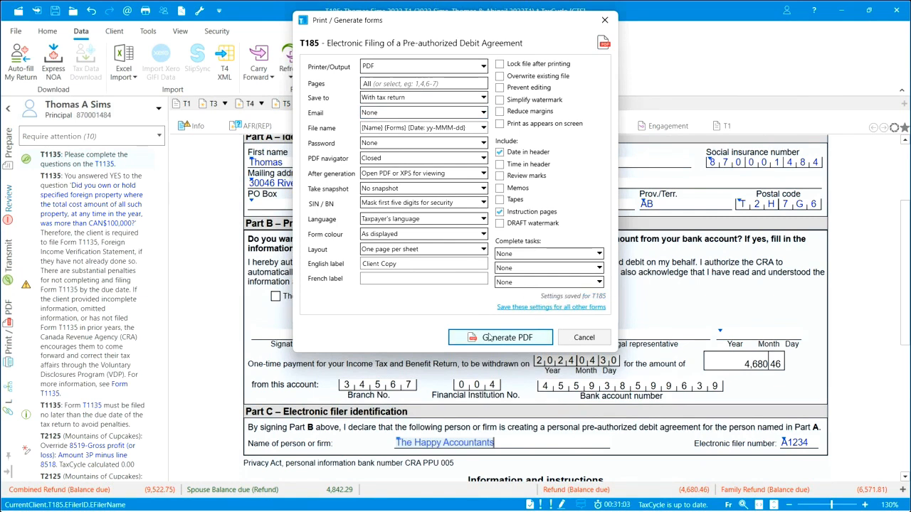
left_click(584, 338)
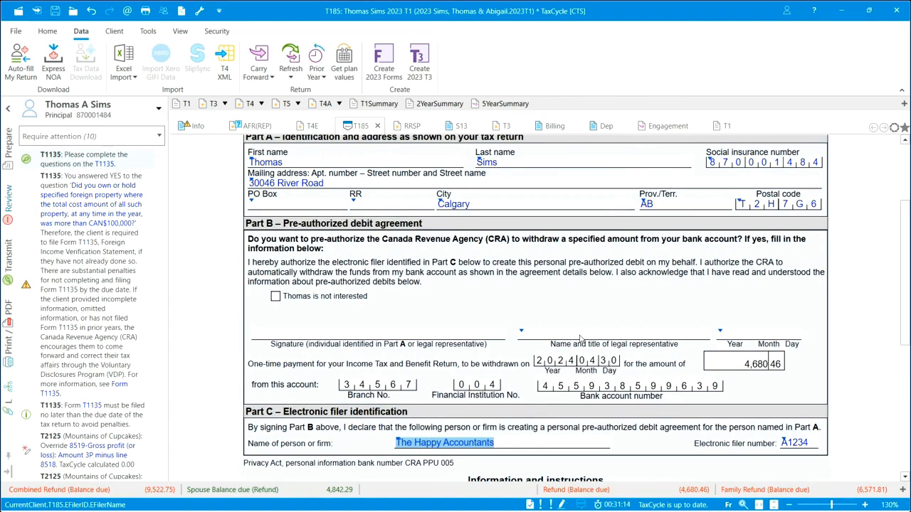
Find and open the T7DRA tax return remittance voucher, and review its payment records and voucher portion.
key("F4")
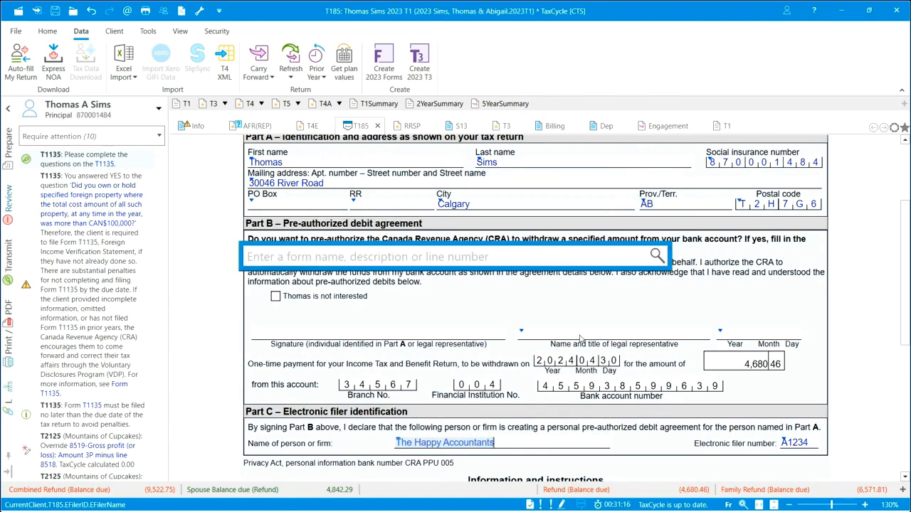
type("T7")
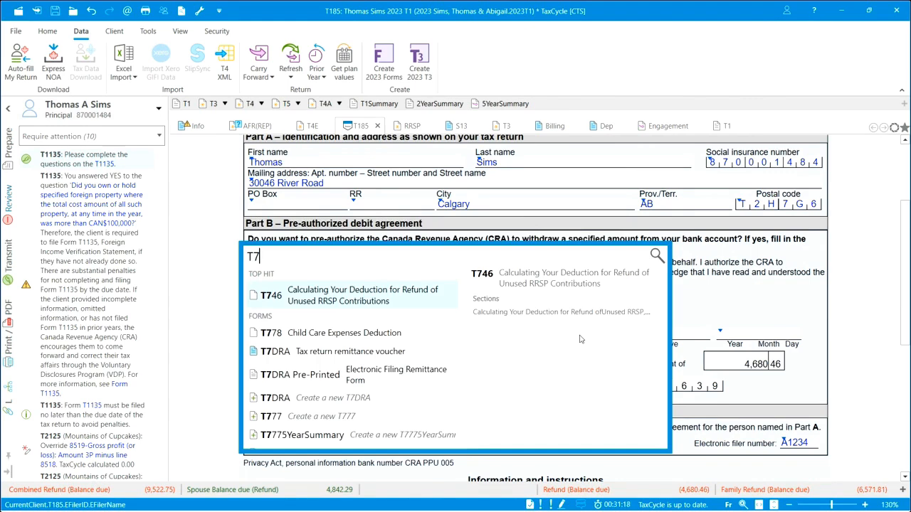
type("DRA")
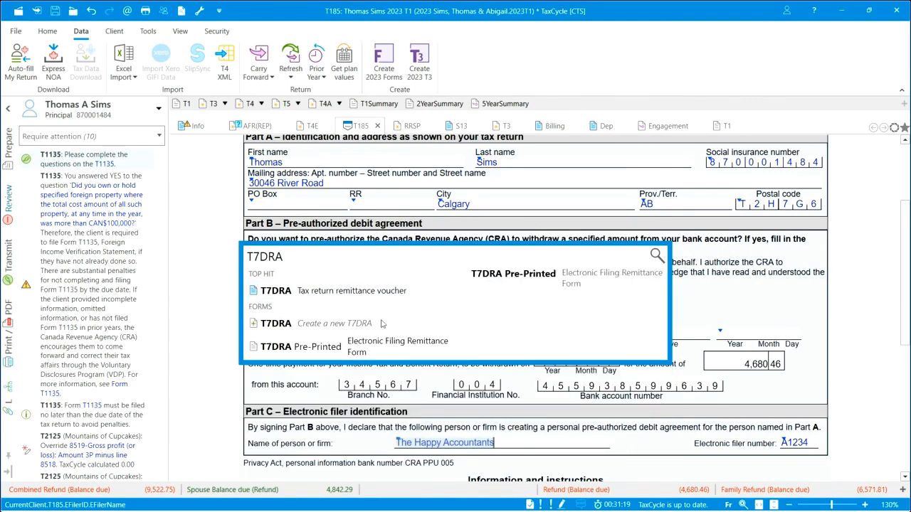
left_click(369, 299)
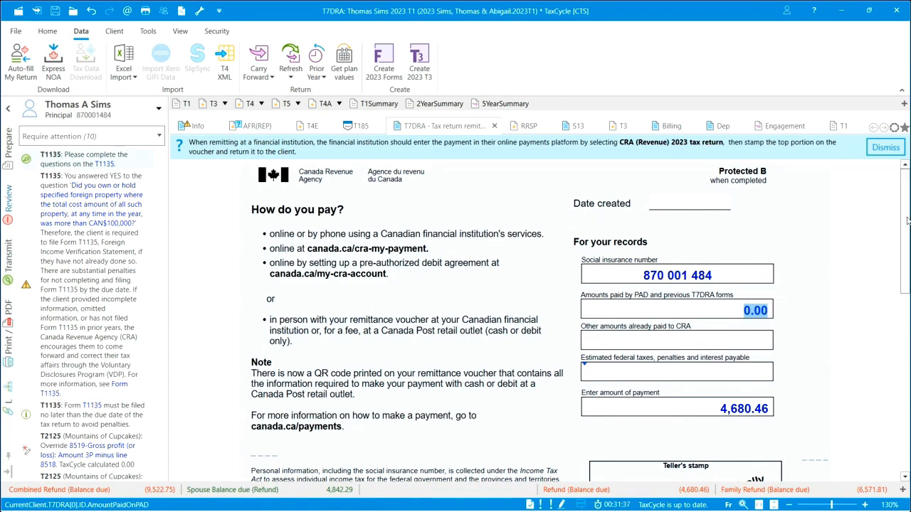
scroll(908, 222, "down", 10)
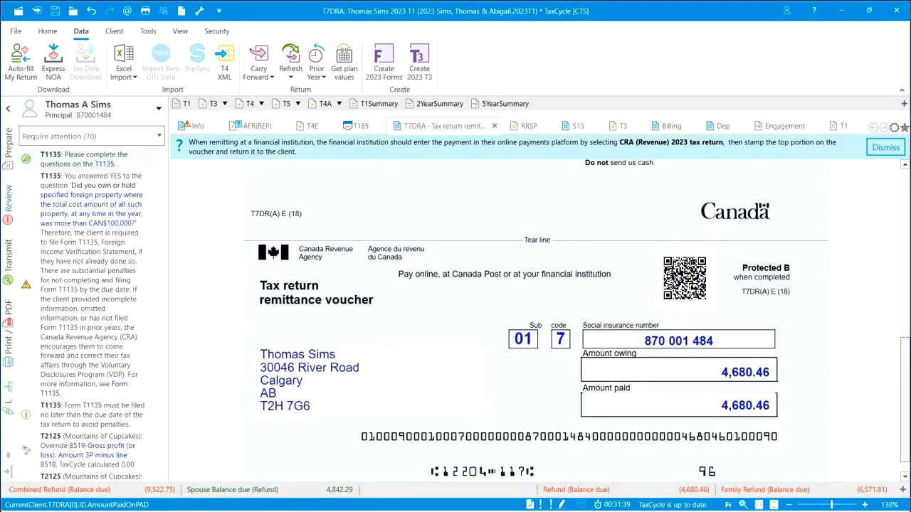
scroll(908, 222, "up", 10)
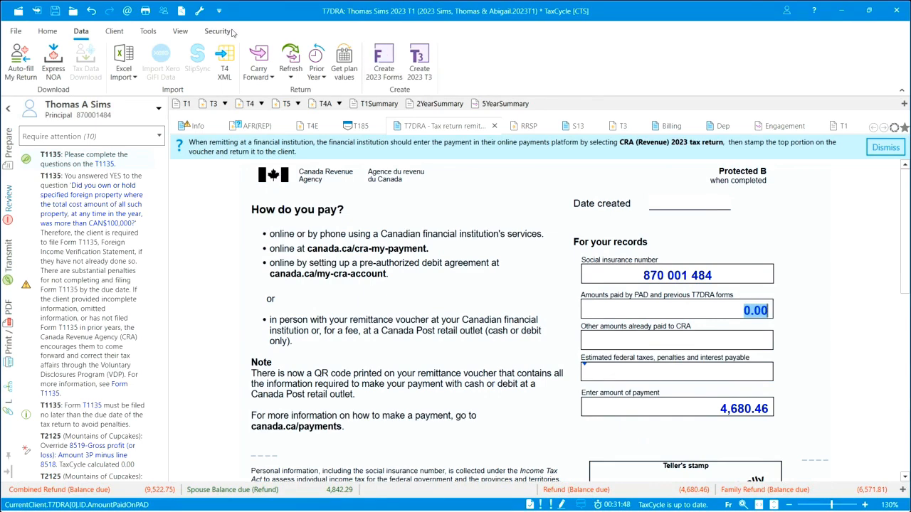
Open the T1135 from its message about unanswered questions and choose the Simplified reporting method.
left_click(71, 158)
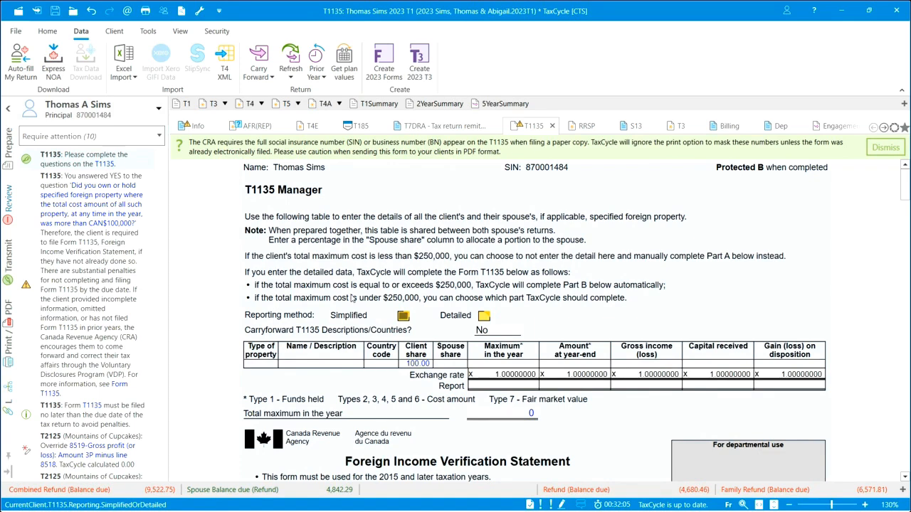
left_click(405, 319)
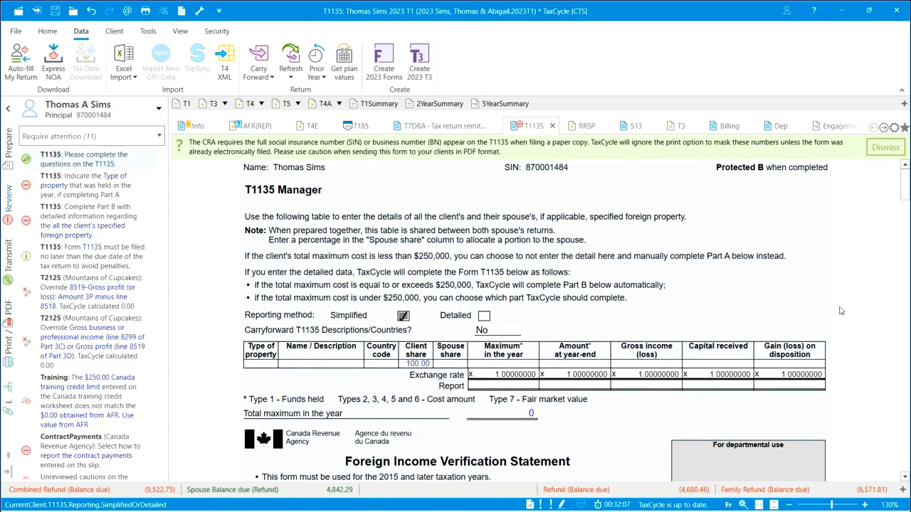
In Part A of the T1135, enter USA as the first country code and mark Other property outside Canada.
left_click_drag(908, 198, 908, 235)
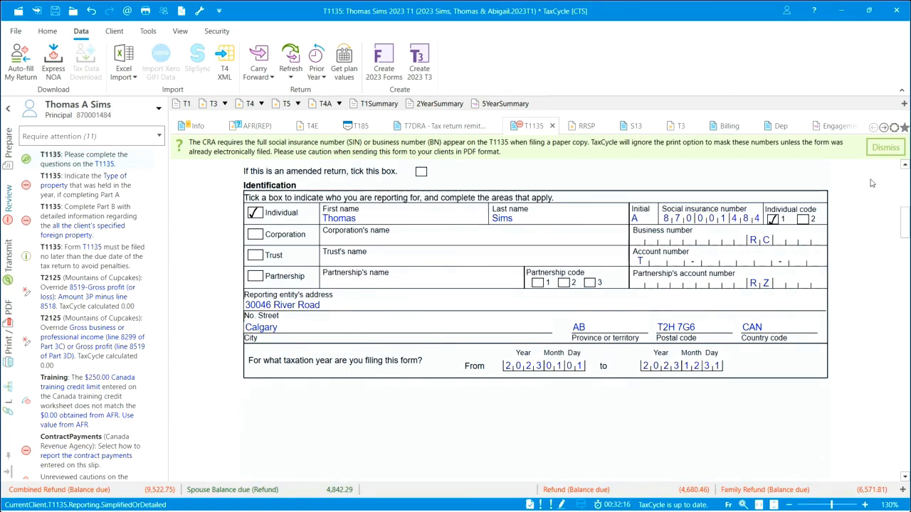
left_click_drag(905, 233, 907, 273)
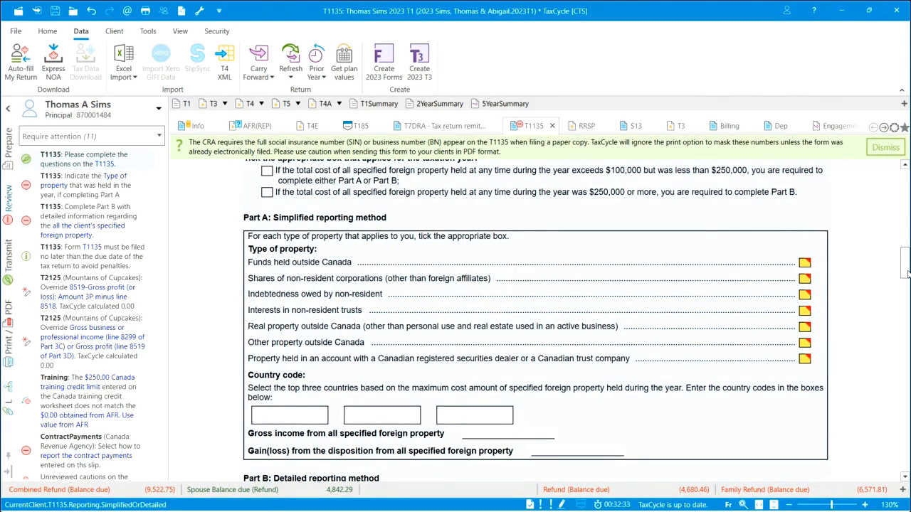
left_click(282, 411)
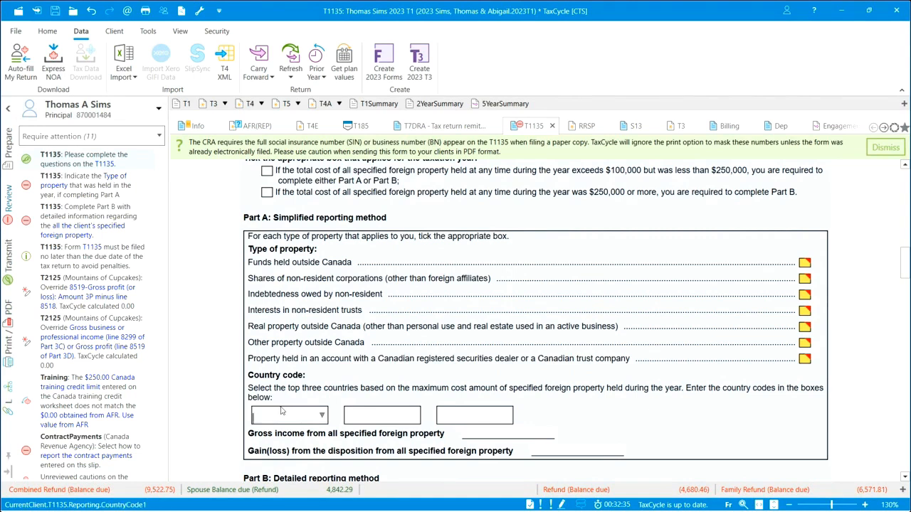
type("USA")
key("Tab")
left_click(803, 343)
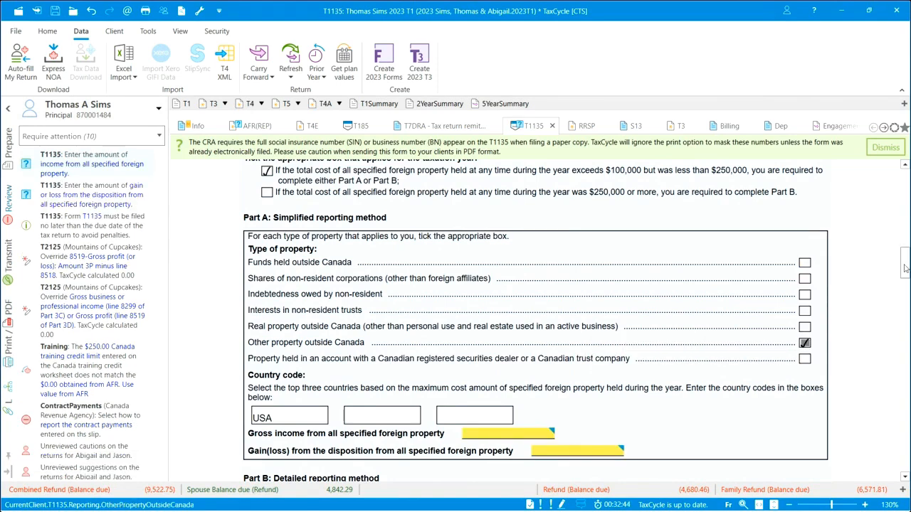
Set the T1135 Part A gross income from all specified foreign property to 1,750 and the gain from its disposition to 5,000.
scroll(804, 343, "down", 3)
left_click(520, 304)
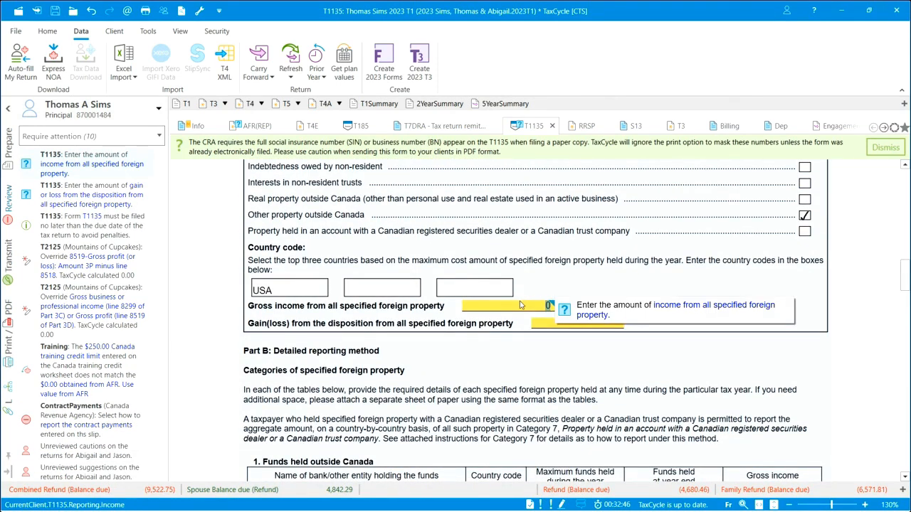
type("1750")
key("Tab")
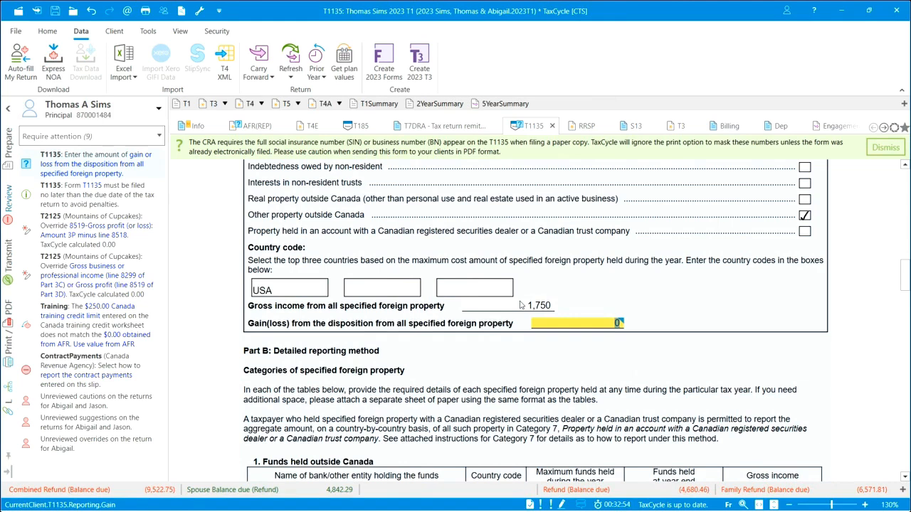
type("5000")
key("Tab")
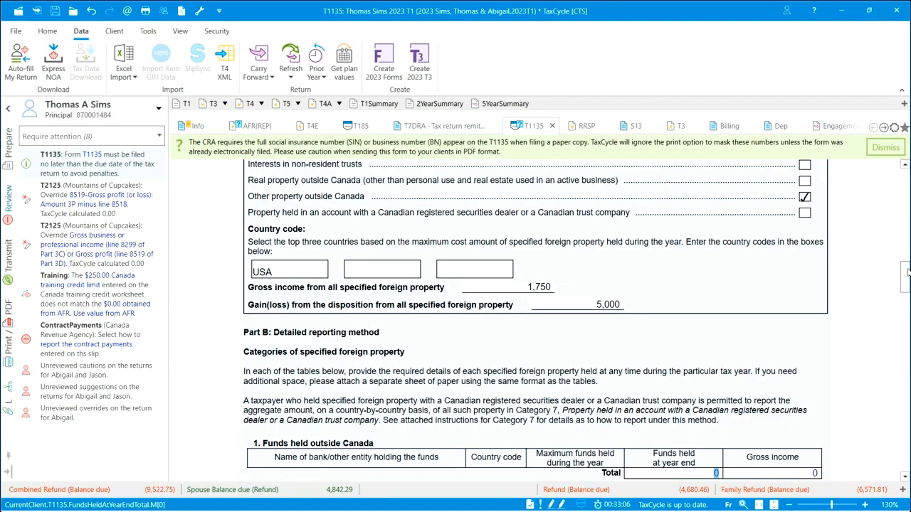
Go to the date in the T1135 Certification section, and sign off the two T2125 override messages for Mountains of Cupcakes.
left_click_drag(907, 273, 906, 344)
left_click(472, 335)
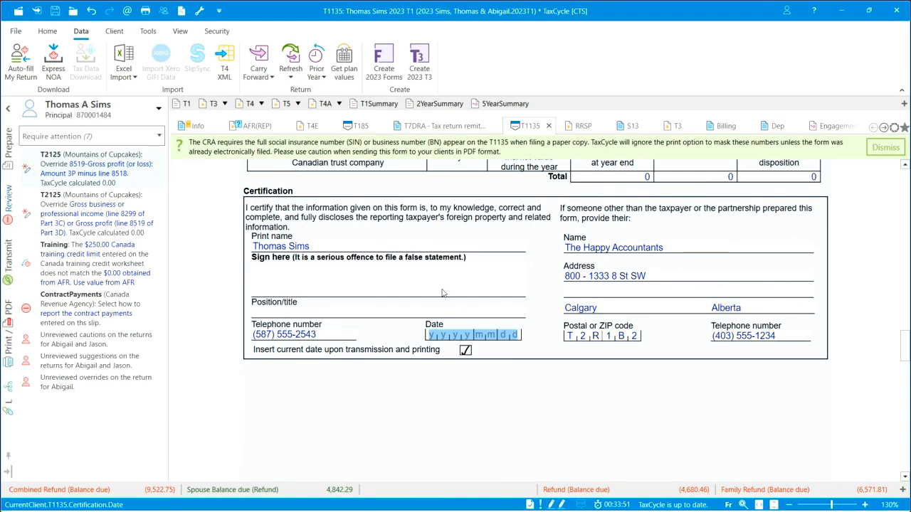
left_click(160, 171)
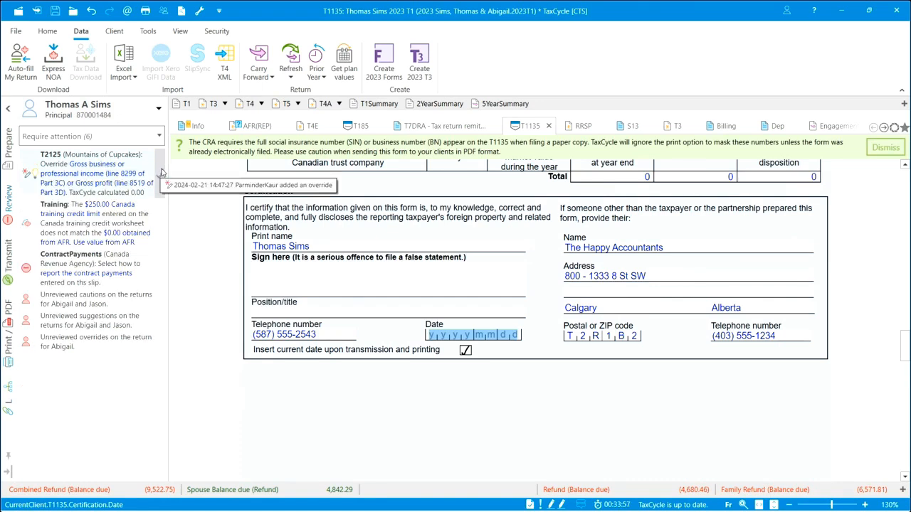
left_click(160, 170)
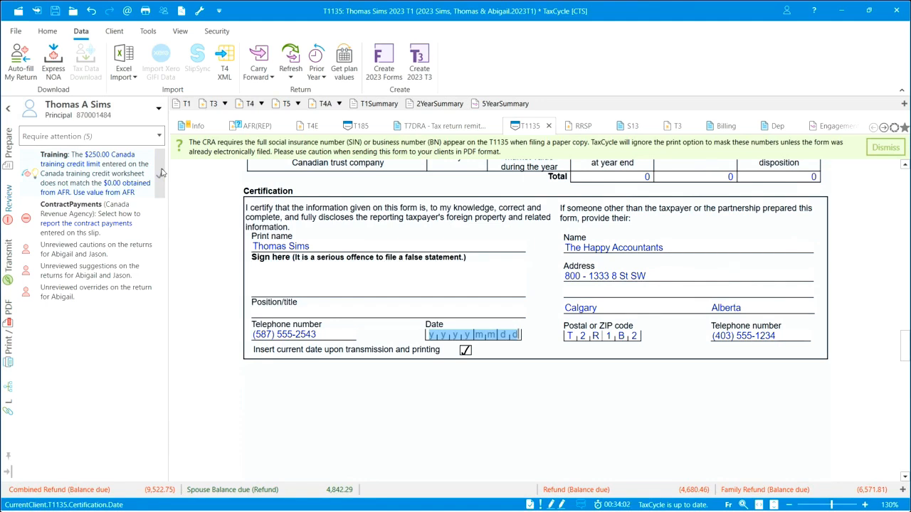
Resolve the Training message about the Canada training credit limit by using the values from AFR.
left_click(35, 173)
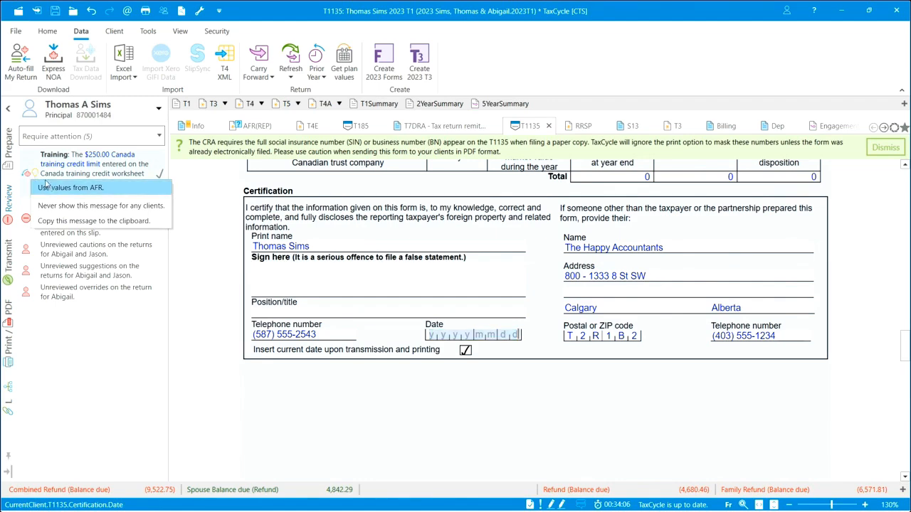
left_click(51, 188)
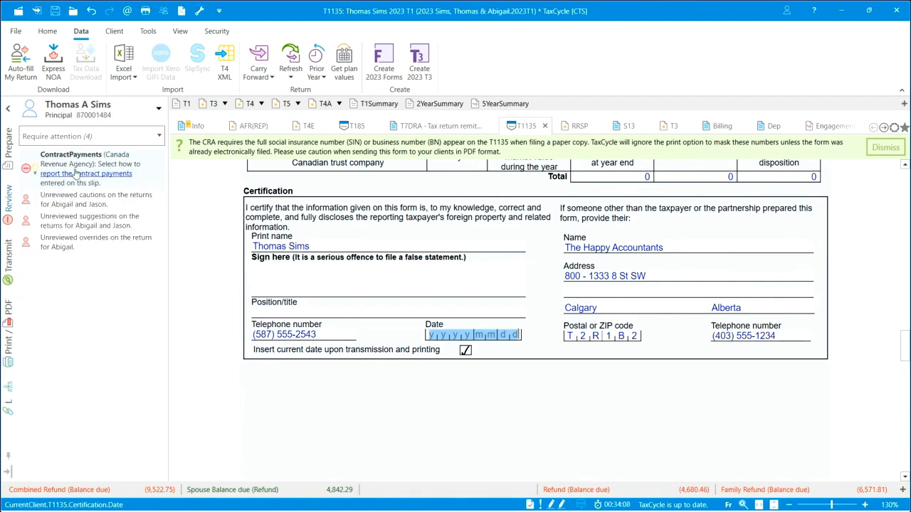
Open the Canada Revenue Agency ContractPayments slip from its message and set the reporting method to "No transfer; included in gross sales/fees entry on a T2125".
left_click(108, 164)
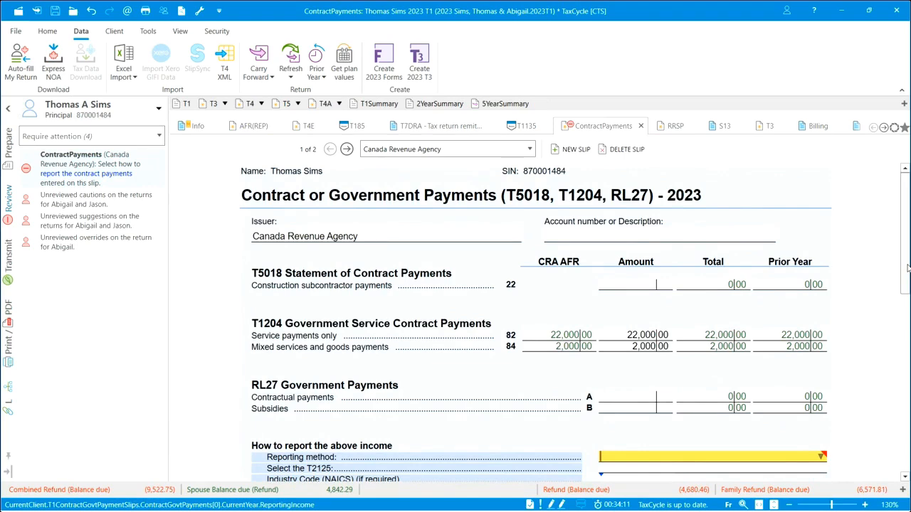
scroll(903, 275, "down", 3)
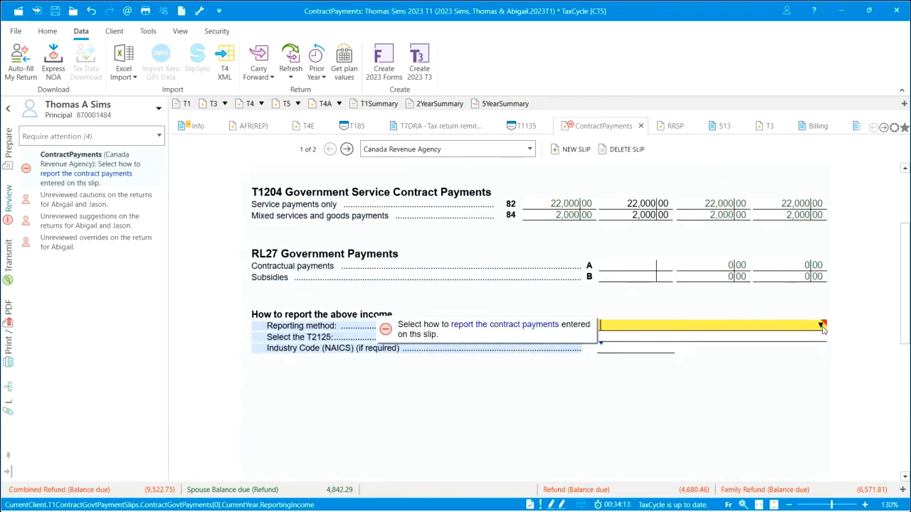
left_click(822, 326)
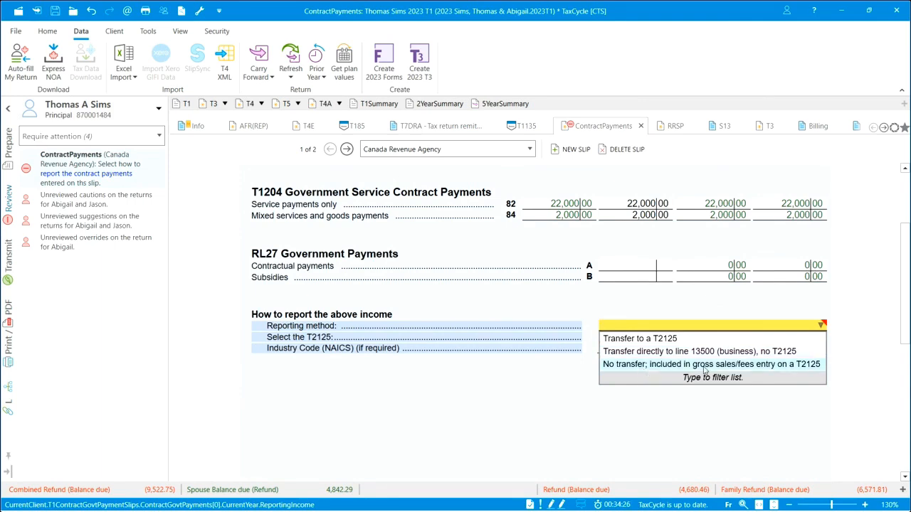
left_click(639, 364)
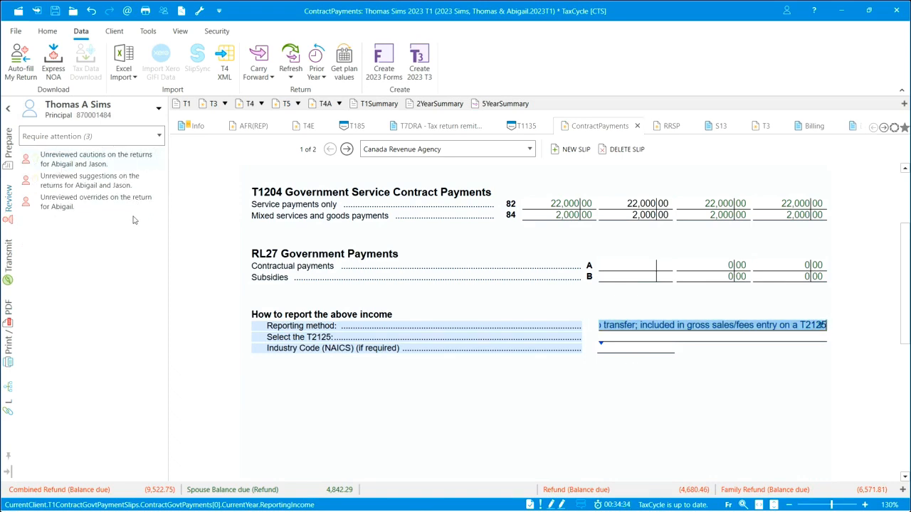
Sign off the remaining messages about unreviewed cautions, suggestions and overrides on the other family members' returns.
left_click(161, 159)
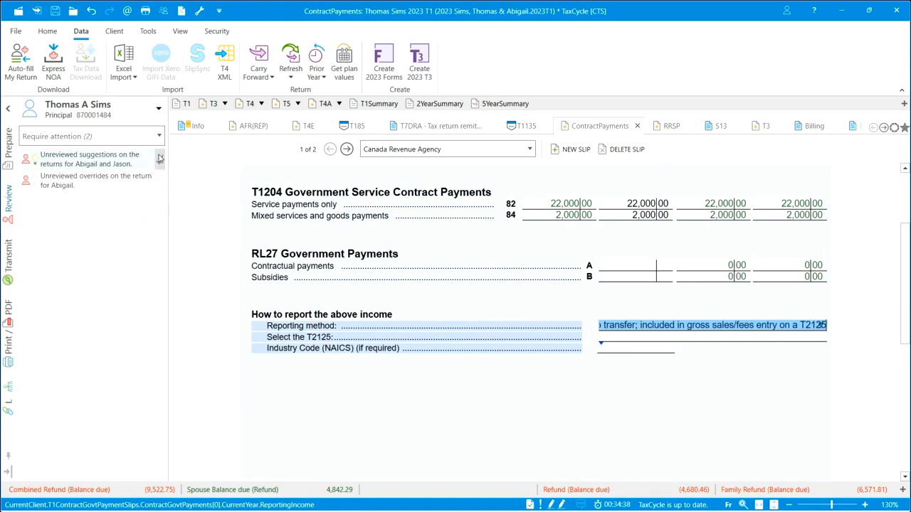
left_click(160, 159)
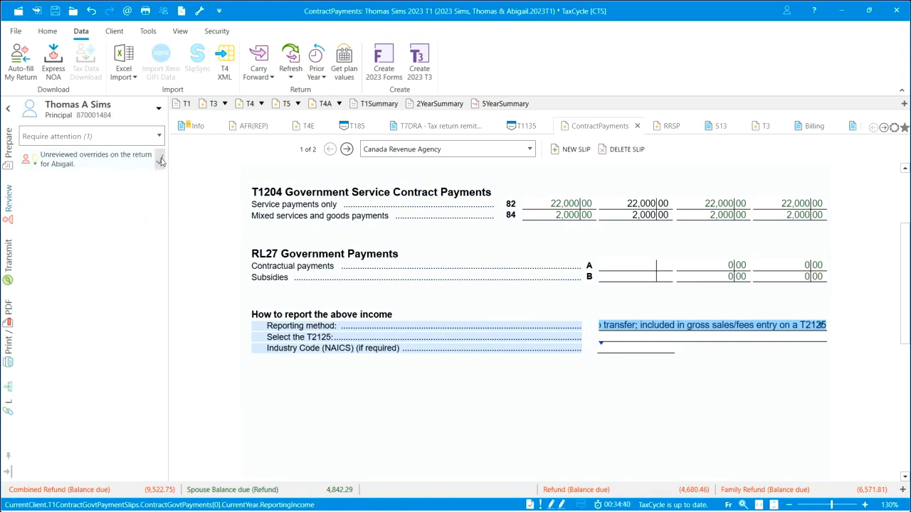
left_click(160, 158)
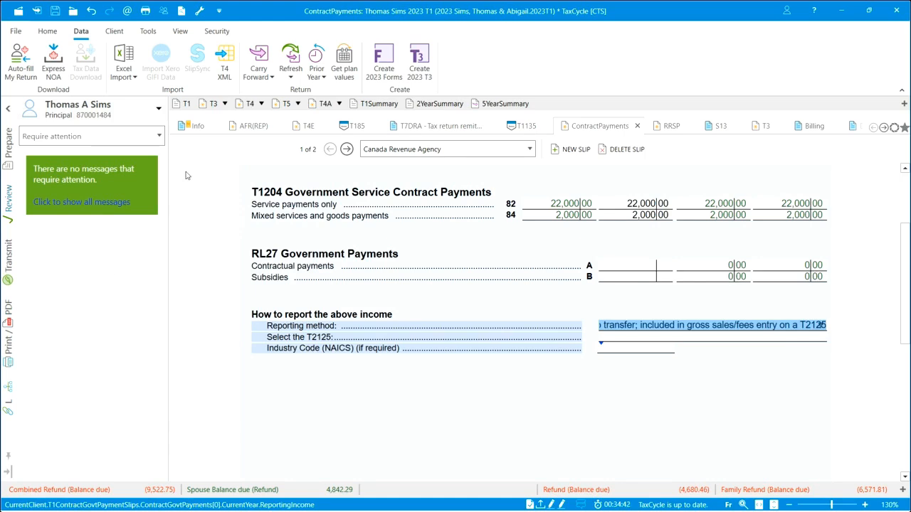
Go to the return's transmission list and expand the T1 EFILE item to show its T183 printing and signature options.
left_click(8, 270)
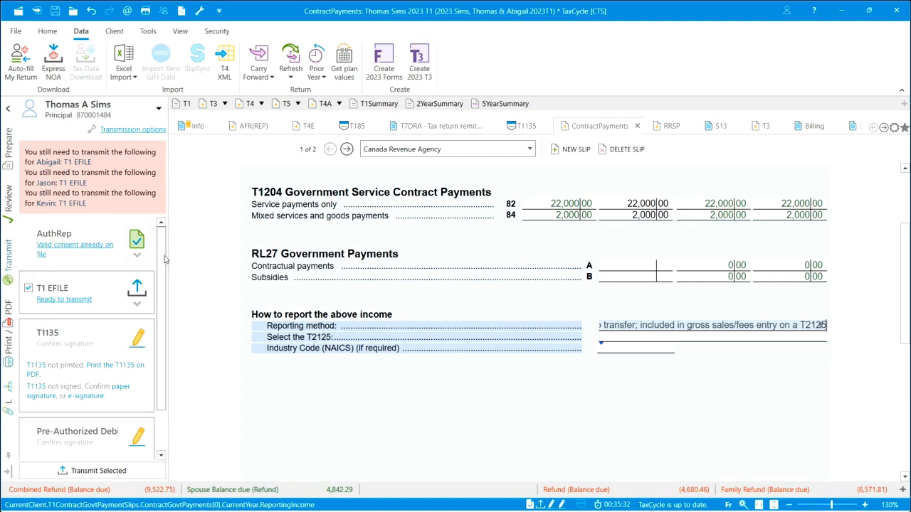
scroll(71, 245, "down", 1)
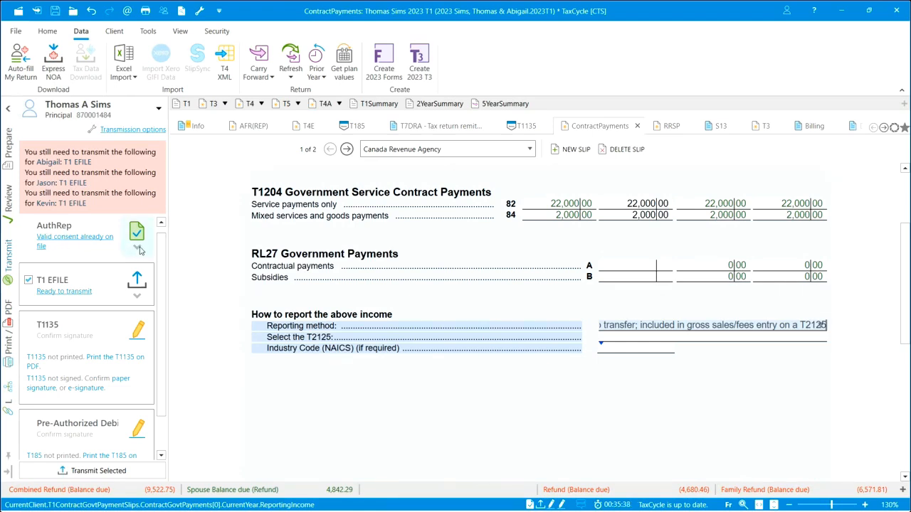
left_click(139, 298)
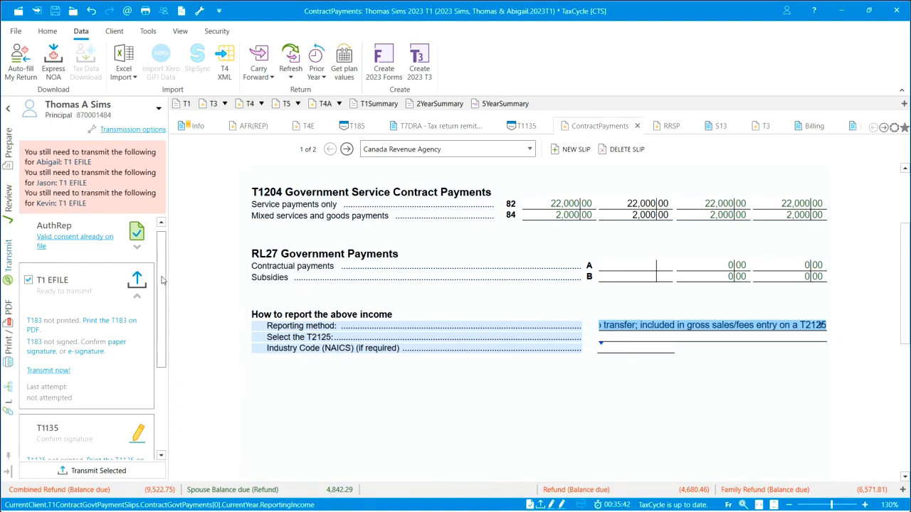
scroll(162, 286, "down", 1)
left_click_drag(161, 286, 162, 300)
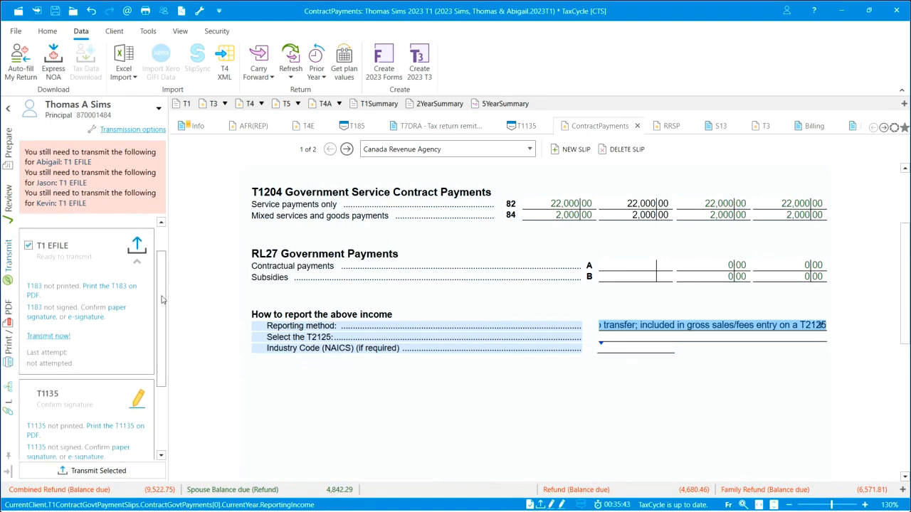
Generate the T183 as a PDF with Email set to None and the first five SIN digits masked, and confirm its paper signature.
left_click(101, 291)
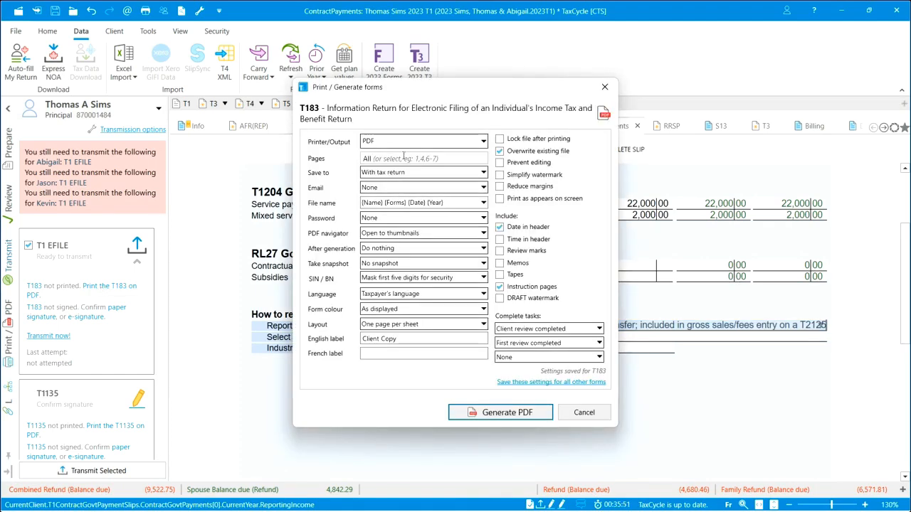
left_click(484, 143)
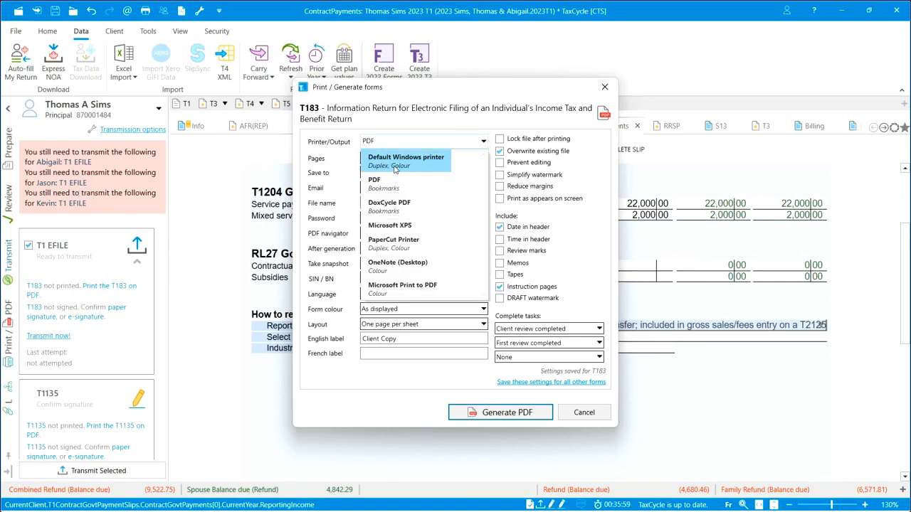
left_click(482, 145)
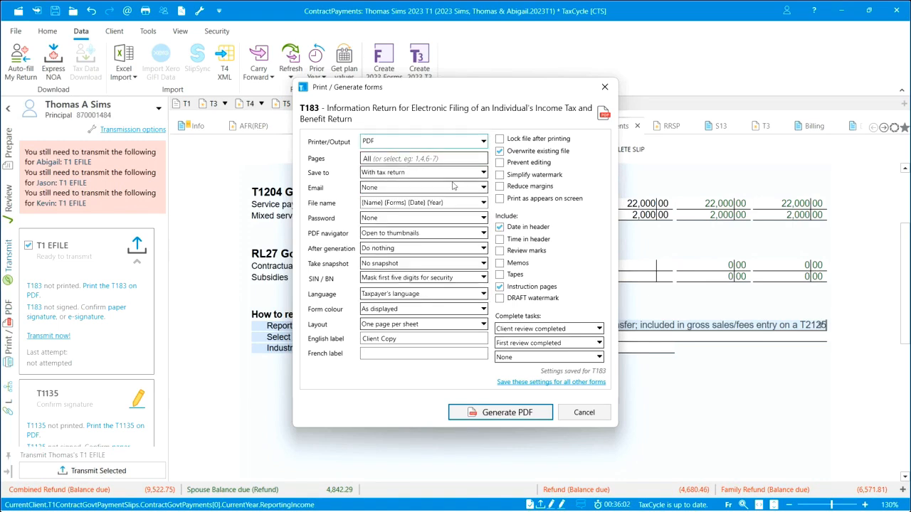
left_click(483, 189)
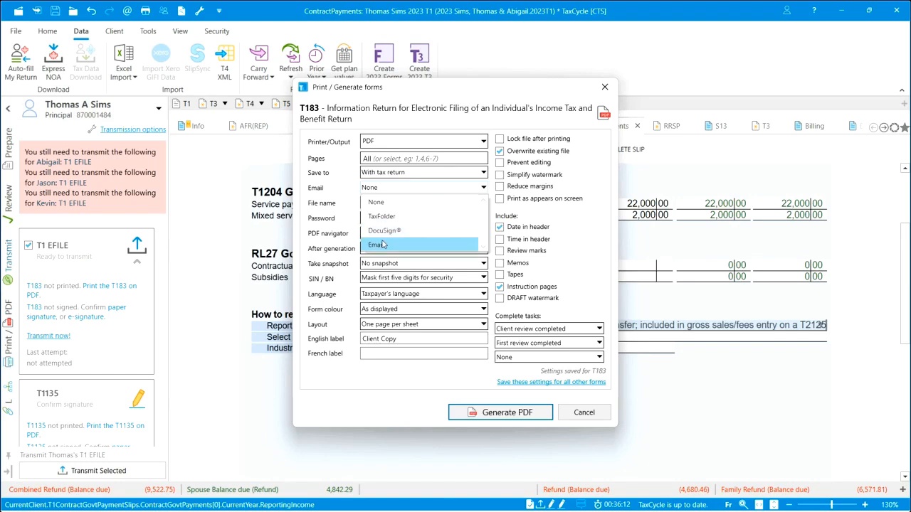
left_click(383, 205)
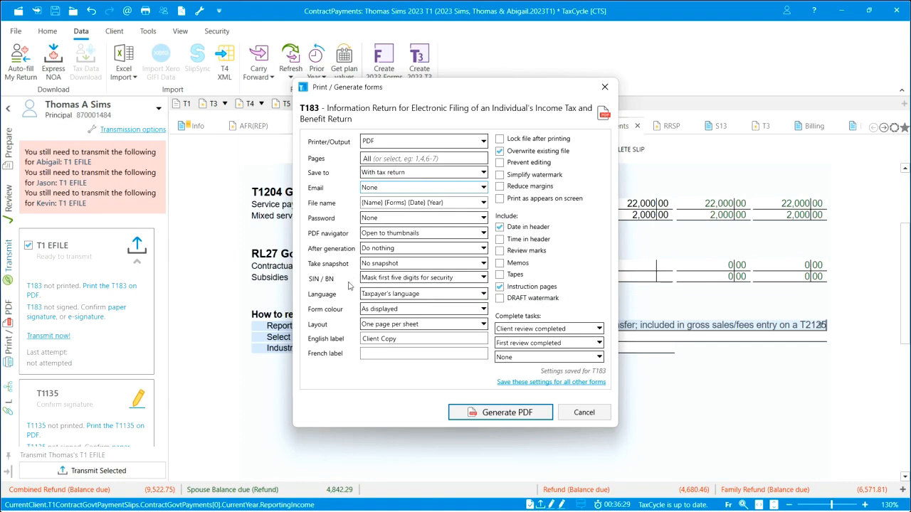
left_click(480, 278)
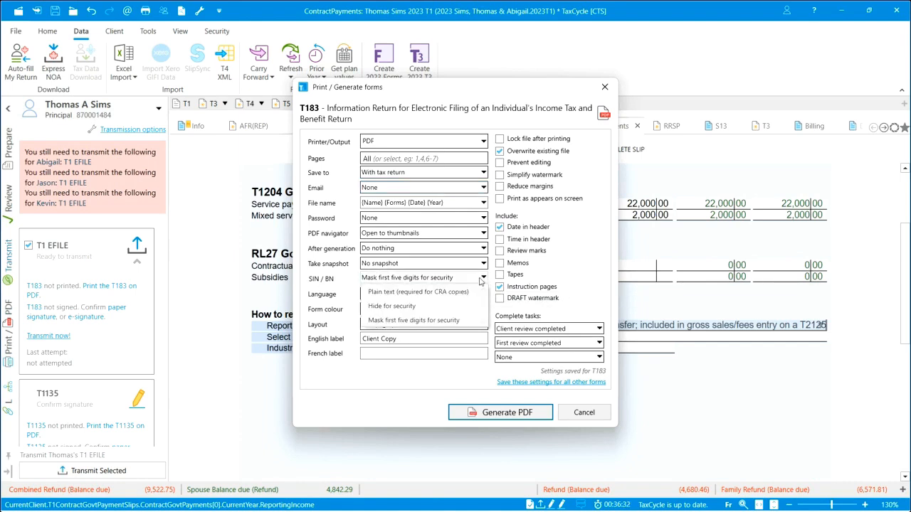
left_click(480, 279)
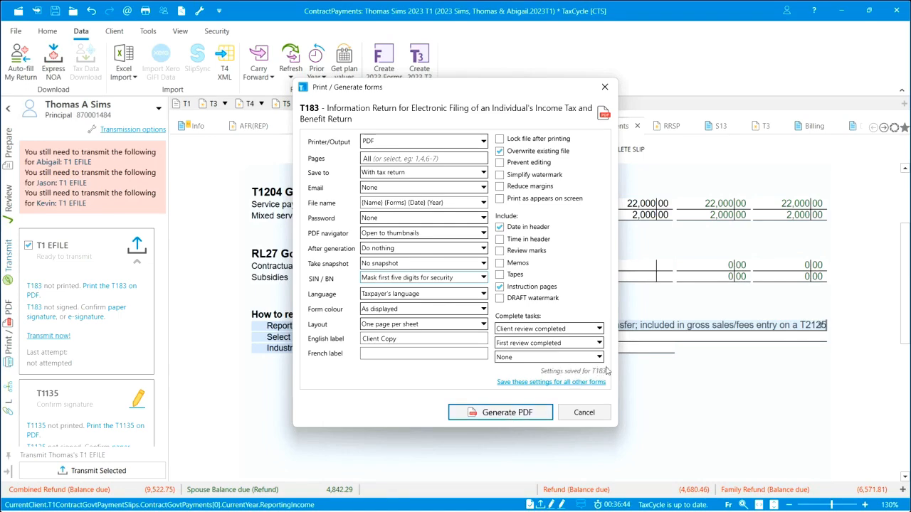
left_click(502, 414)
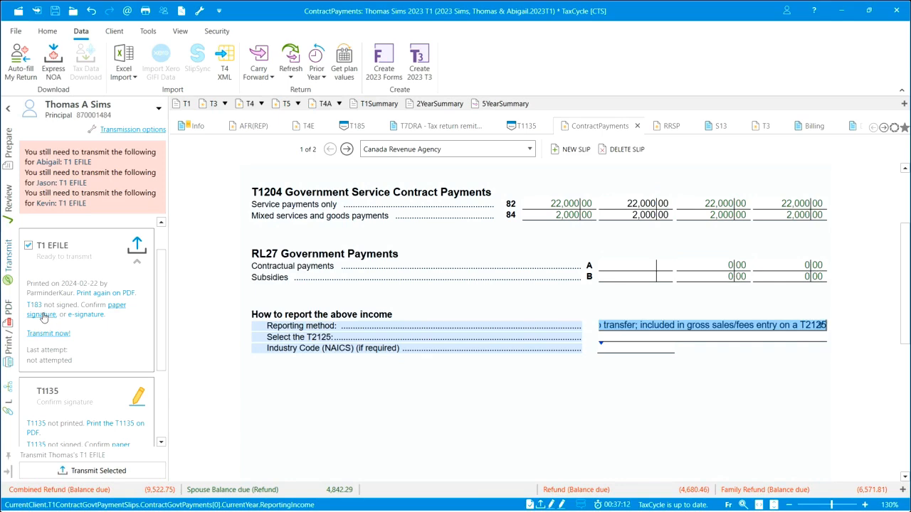
left_click(118, 306)
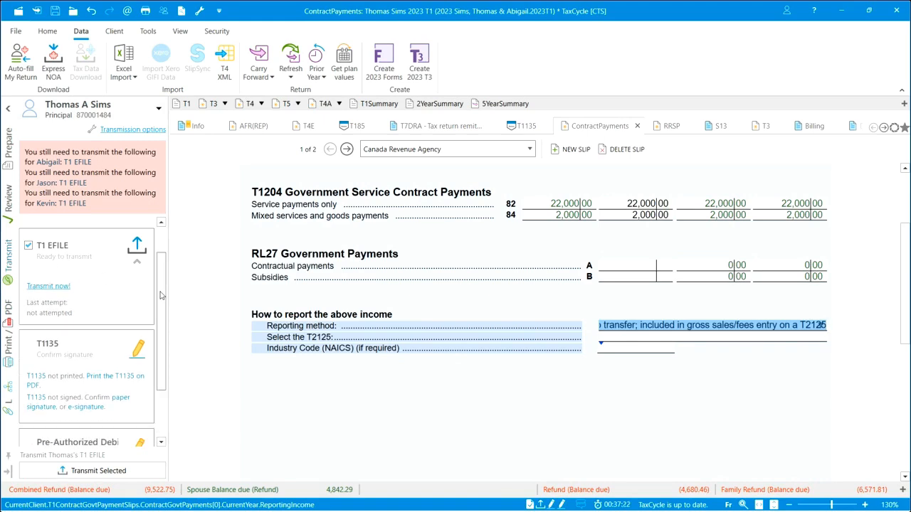
Generate the T1135 Foreign Income Verification Statement as a PDF and confirm its paper signature.
left_click_drag(161, 295, 165, 343)
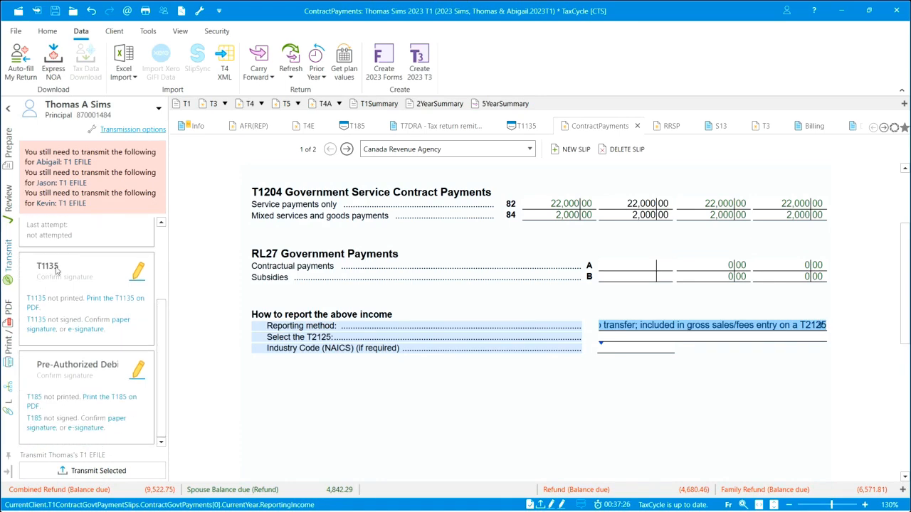
left_click(106, 303)
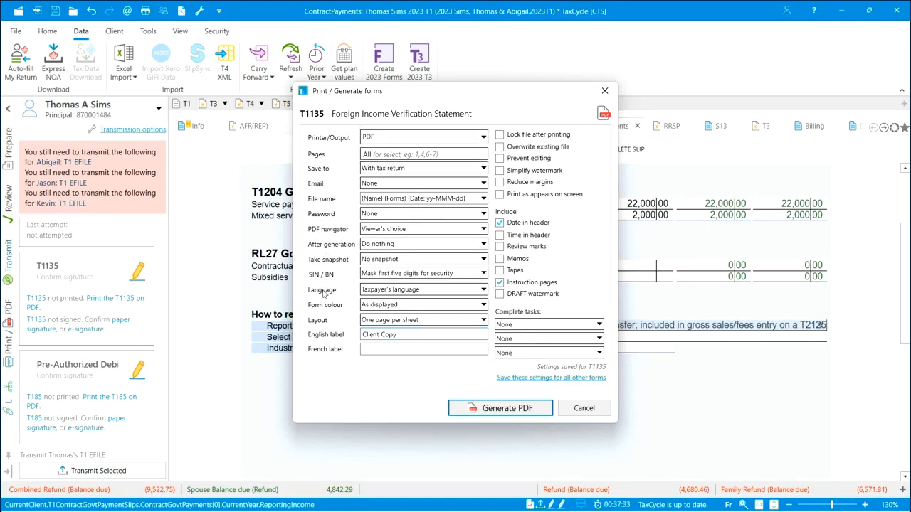
left_click(513, 408)
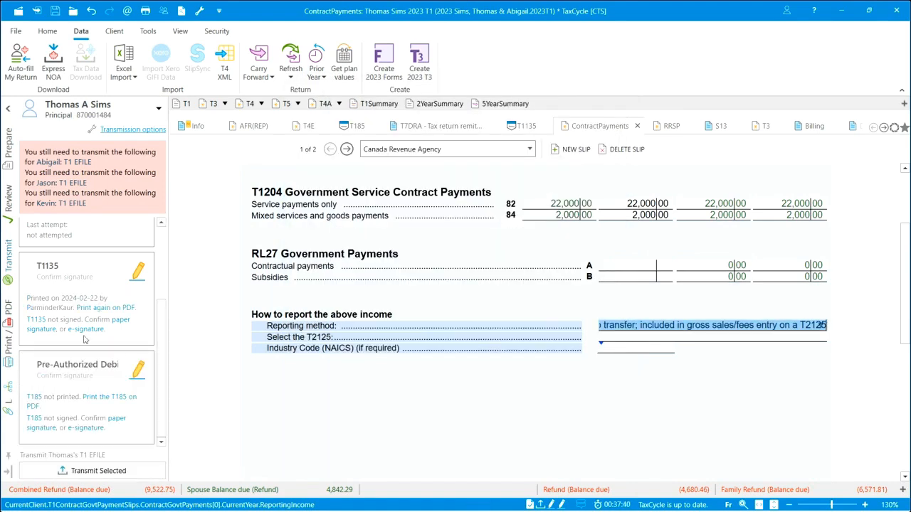
left_click(121, 320)
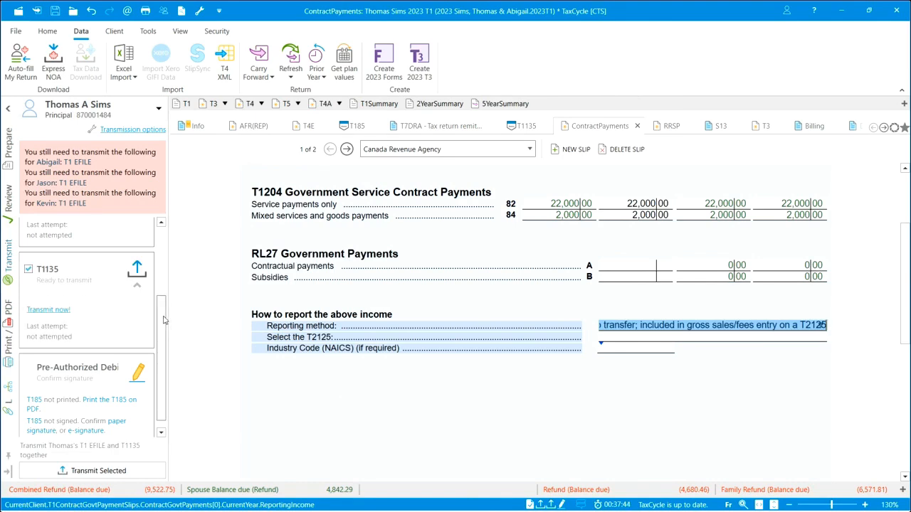
Generate the T185 Pre-authorized Debit Agreement as a PDF from its item in the transmission list.
scroll(163, 321, "down", 1)
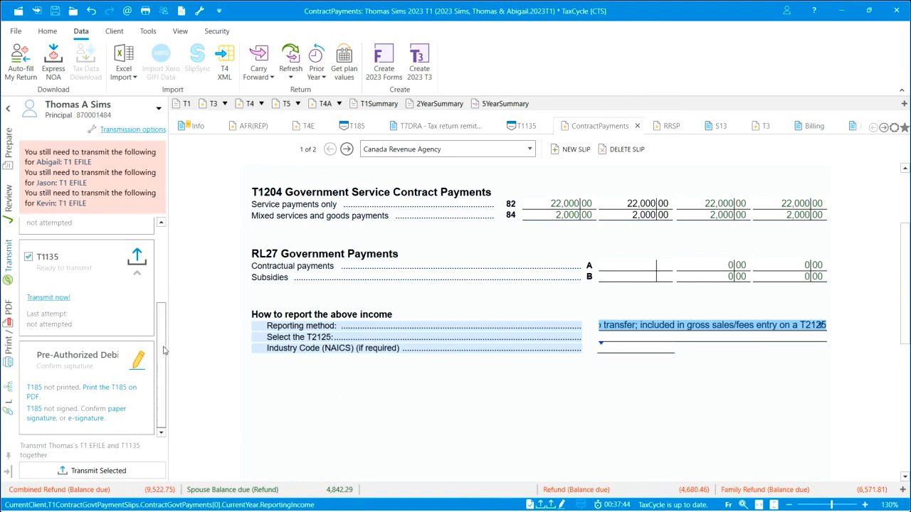
left_click(105, 390)
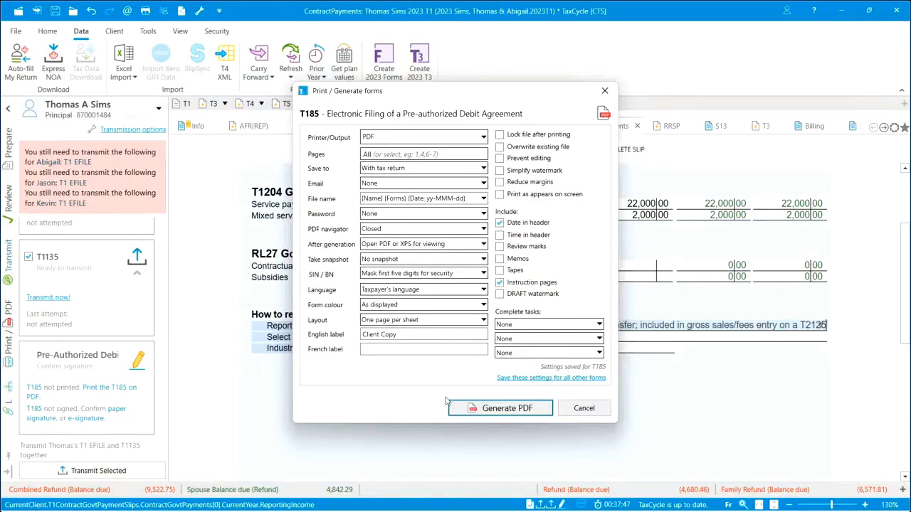
left_click(507, 409)
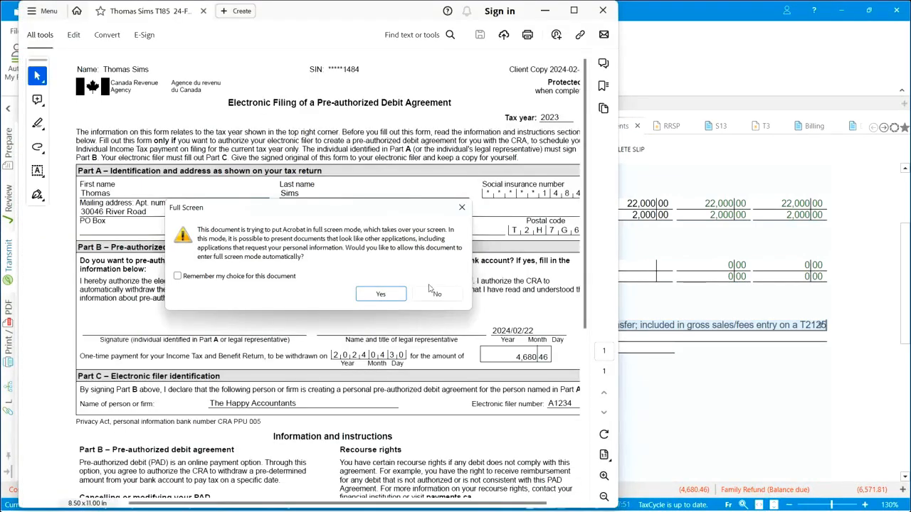
Dismiss the full-screen request, the tools pane and the signature promotion covering the T185 PDF in Acrobat.
left_click(463, 207)
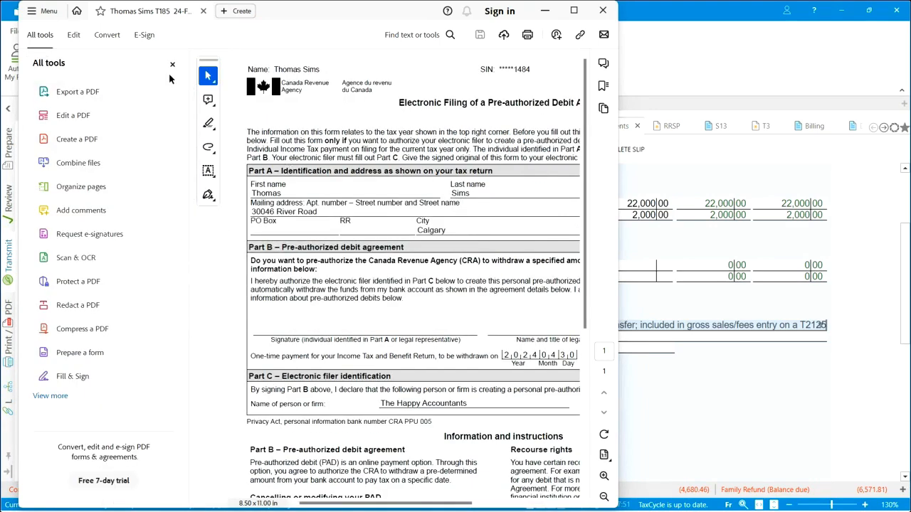
left_click(172, 64)
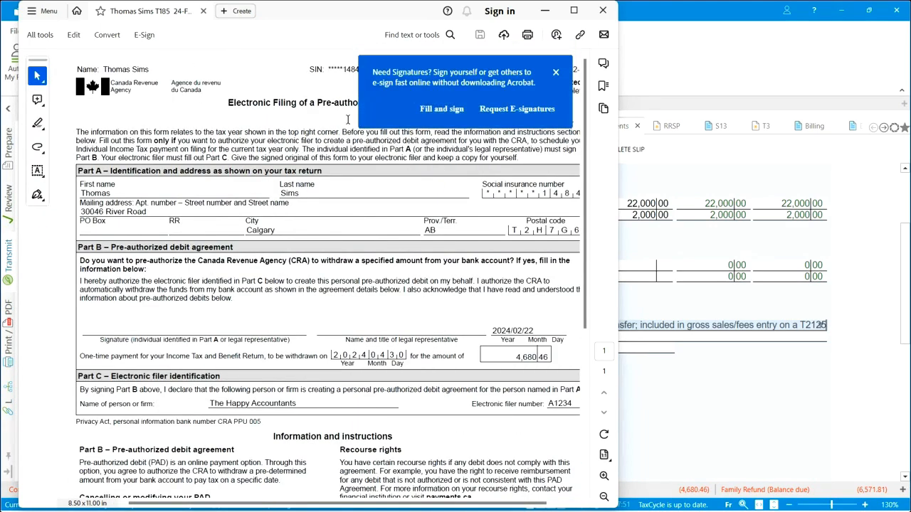
left_click(557, 74)
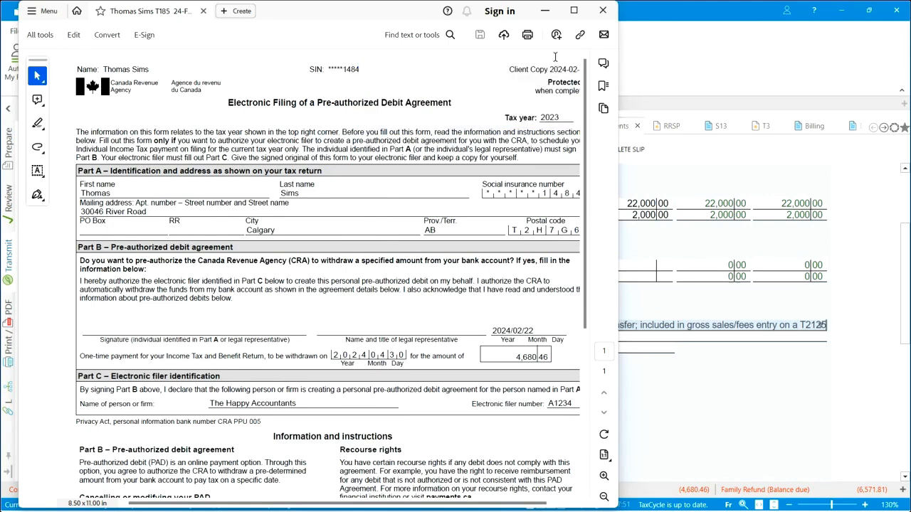
Close the T185 PDF and confirm the paper signature for the Pre-Authorized Debit item.
left_click(603, 11)
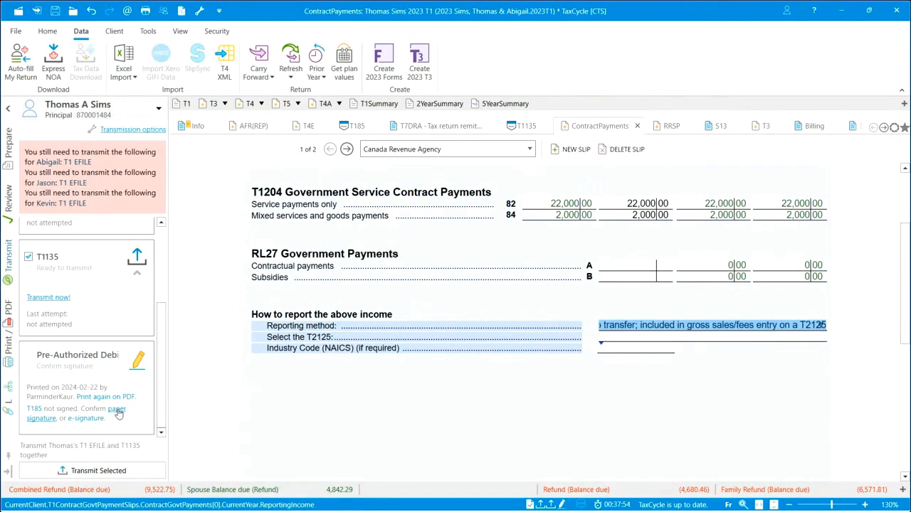
left_click(117, 410)
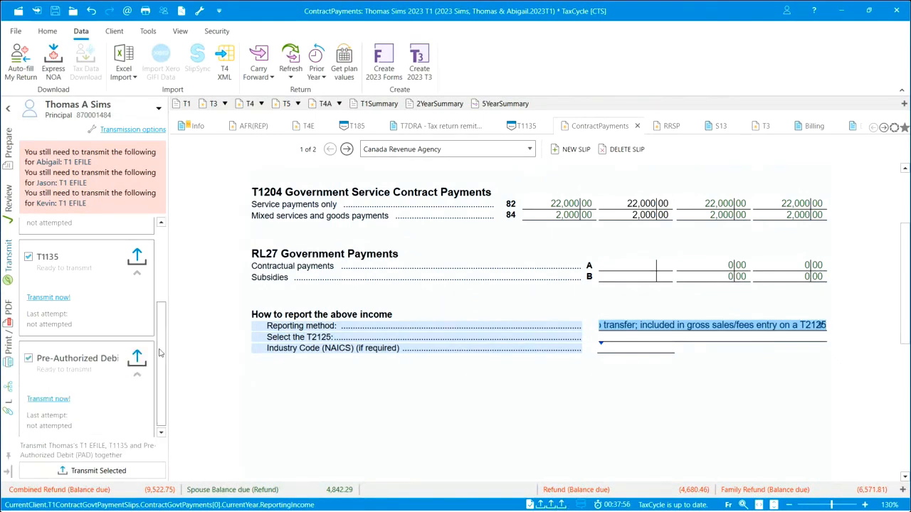
Transmit the principal's T1 EFILE, T1135 and Pre-Authorized Debit together, and check their transmission results.
scroll(160, 352, "up", 4)
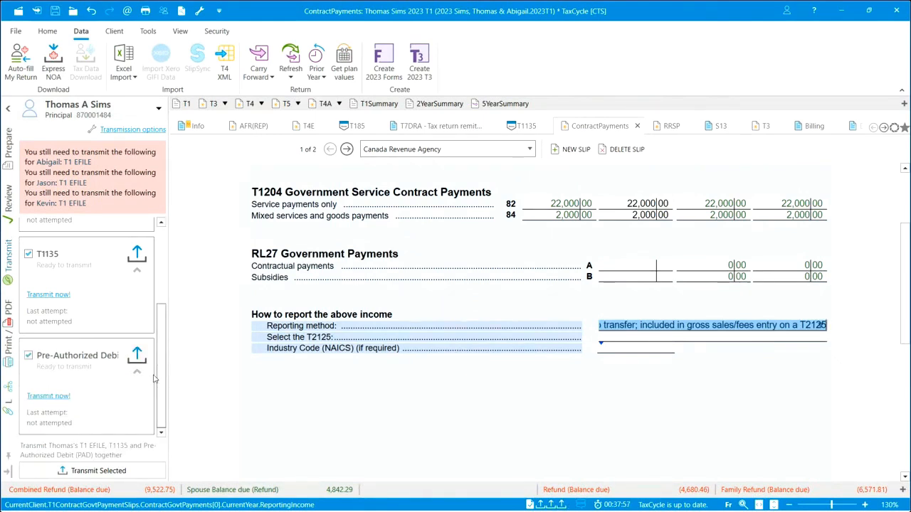
mouse_move(164, 277)
left_mouse_down()
mouse_move(167, 304)
mouse_move(168, 281)
left_mouse_up()
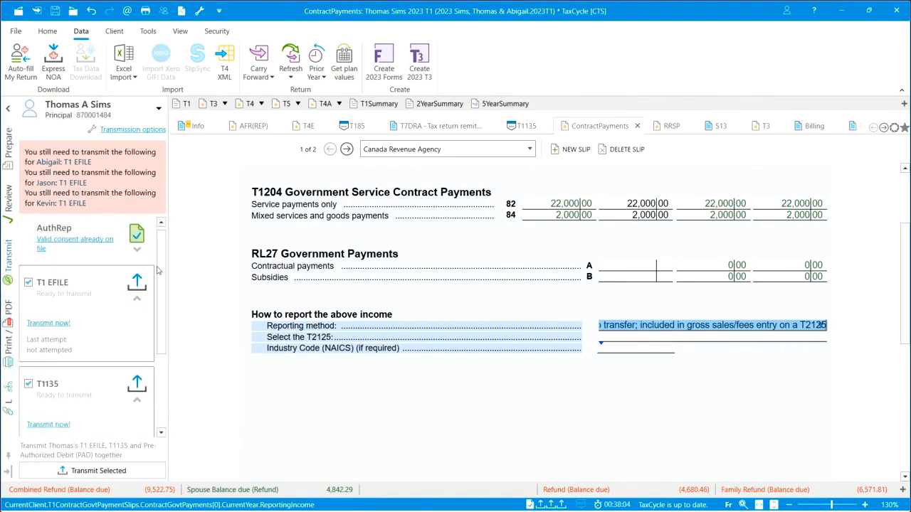
left_click_drag(160, 265, 158, 355)
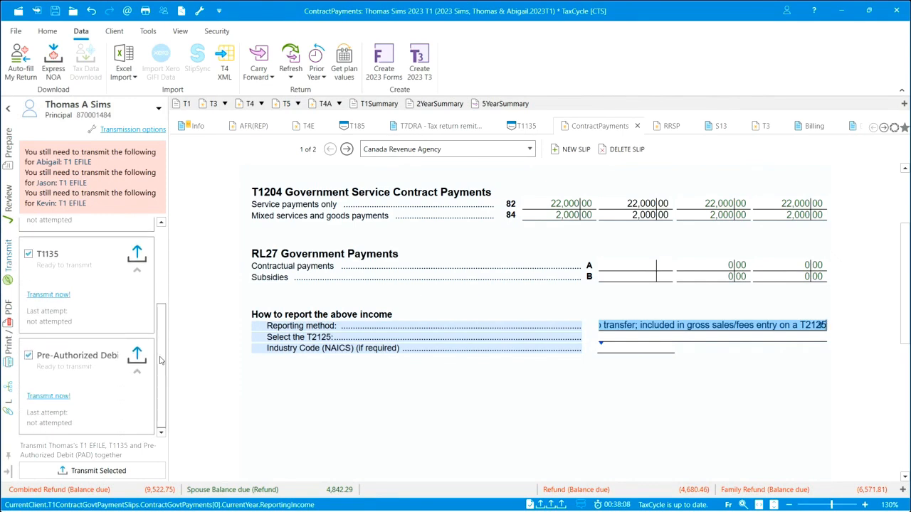
left_click_drag(160, 361, 162, 297)
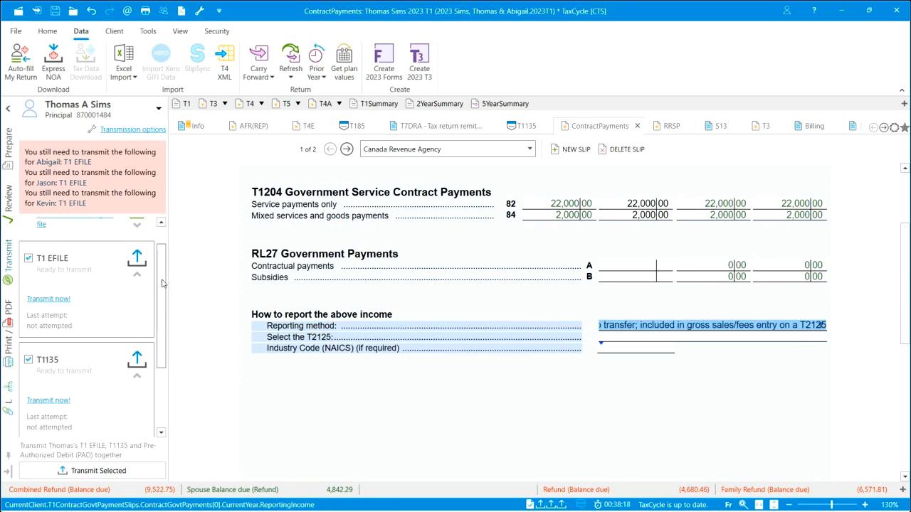
mouse_move(162, 283)
left_mouse_down()
mouse_move(162, 349)
mouse_move(168, 278)
mouse_move(167, 294)
left_mouse_up()
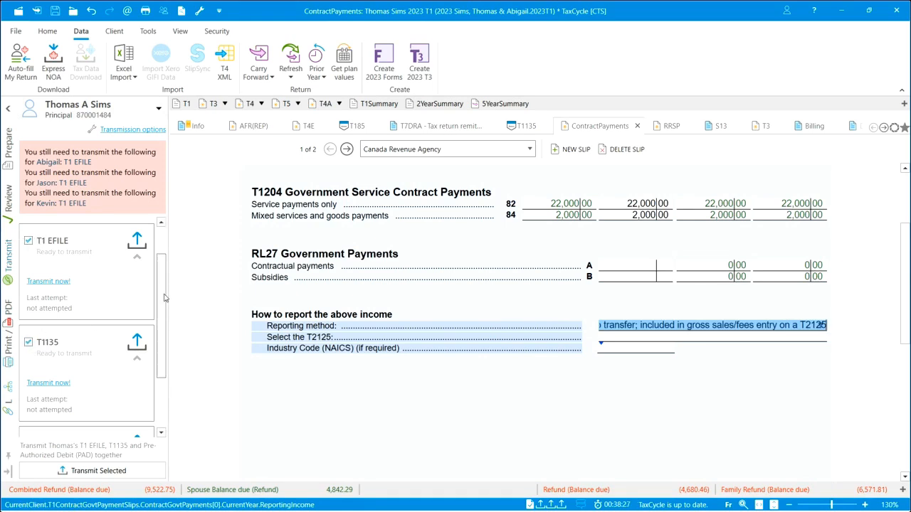
left_click_drag(164, 296, 165, 368)
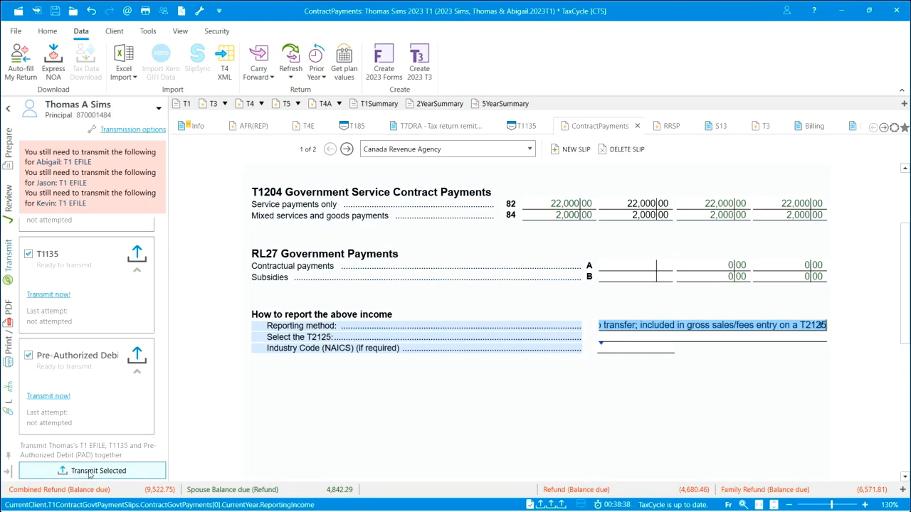
left_click(131, 473)
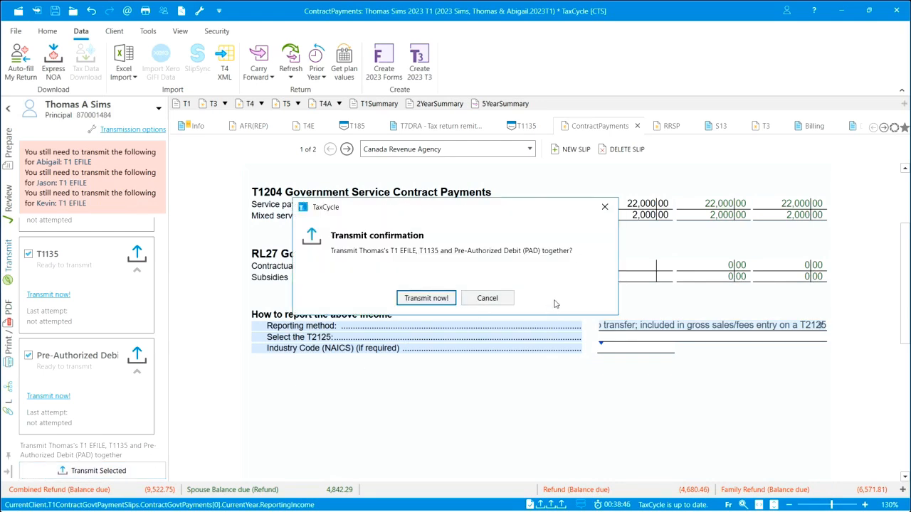
left_click(427, 299)
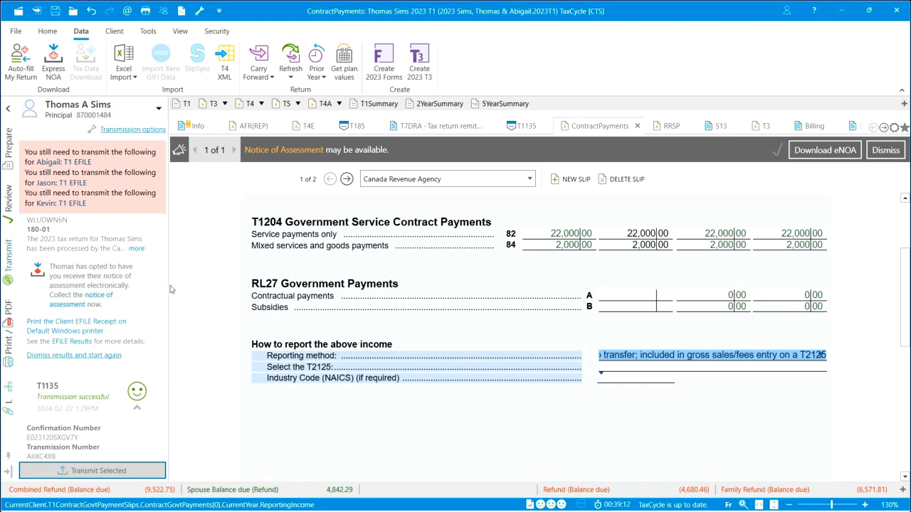
left_click_drag(161, 288, 163, 340)
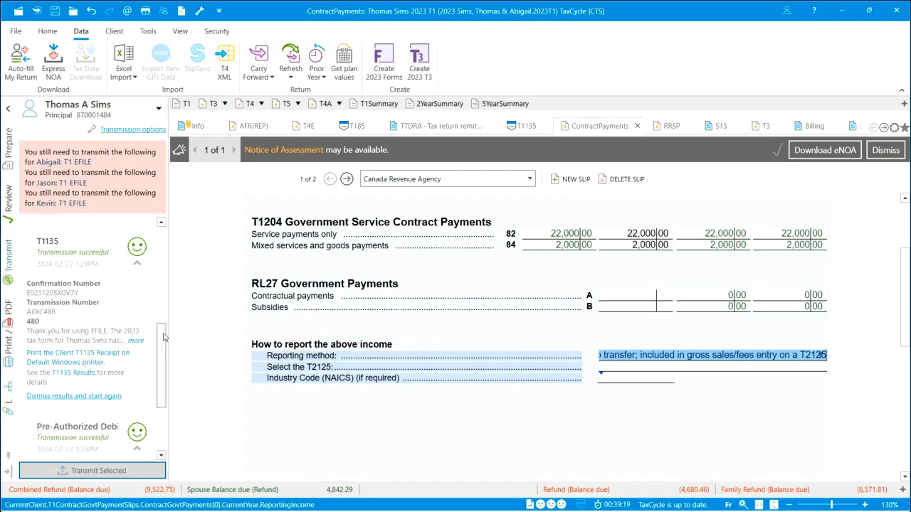
left_click_drag(163, 337, 150, 262)
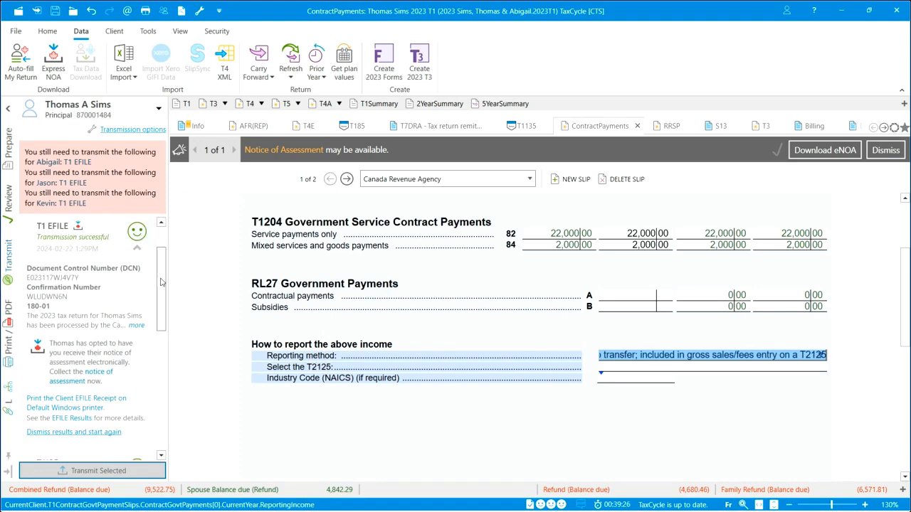
left_click_drag(161, 282, 157, 306)
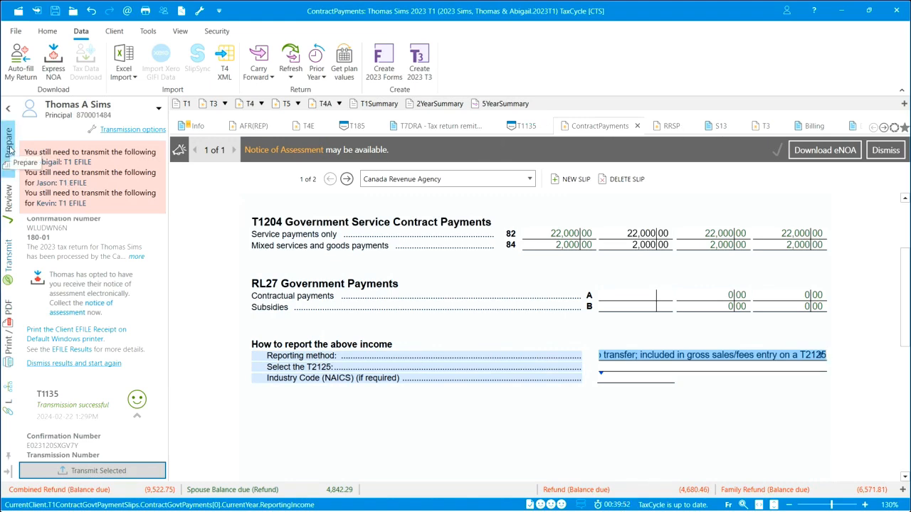
Switch to the spouse's return and sign off its Billing, province of residence, RRSP, S13 and S15 review messages.
left_click(159, 109)
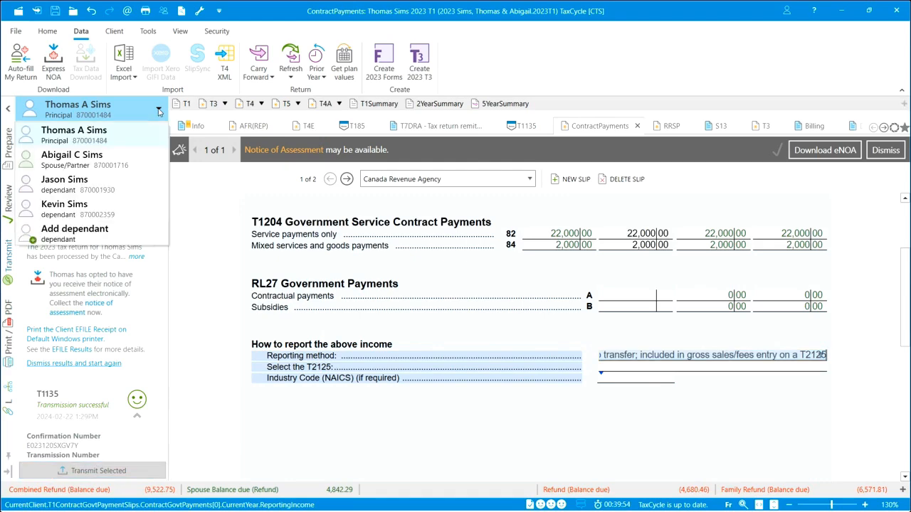
left_click(84, 161)
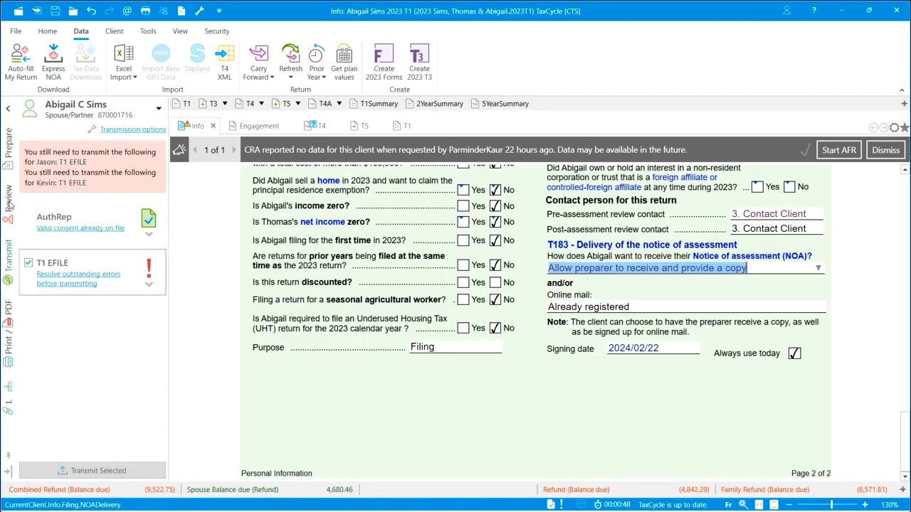
left_click(8, 202)
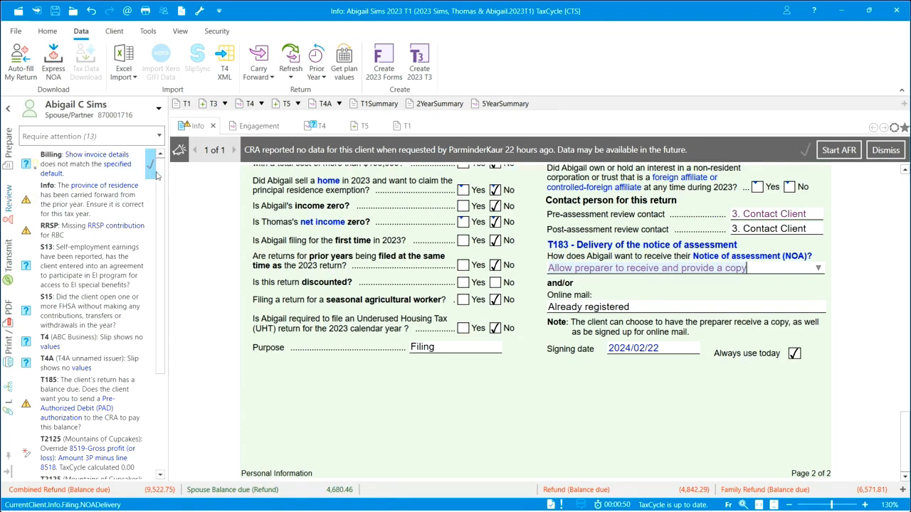
left_click(149, 169)
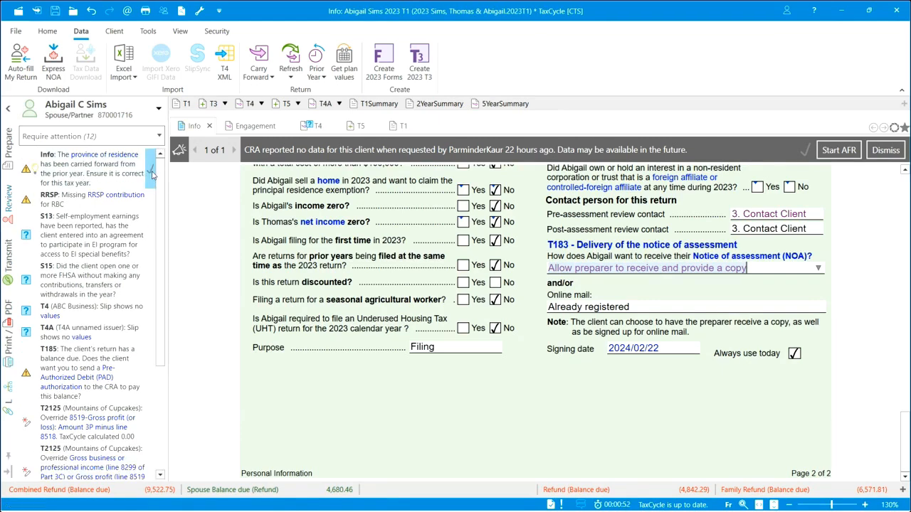
left_click(149, 170)
left_click(149, 162)
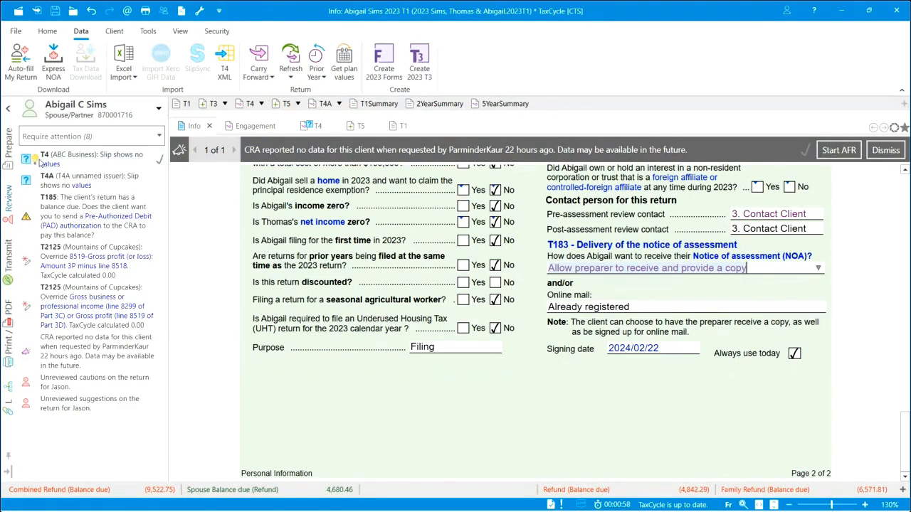
Delete the spouse's empty ABC Business T4 slip and unnamed-issuer T4A slip through their review messages.
left_click(36, 158)
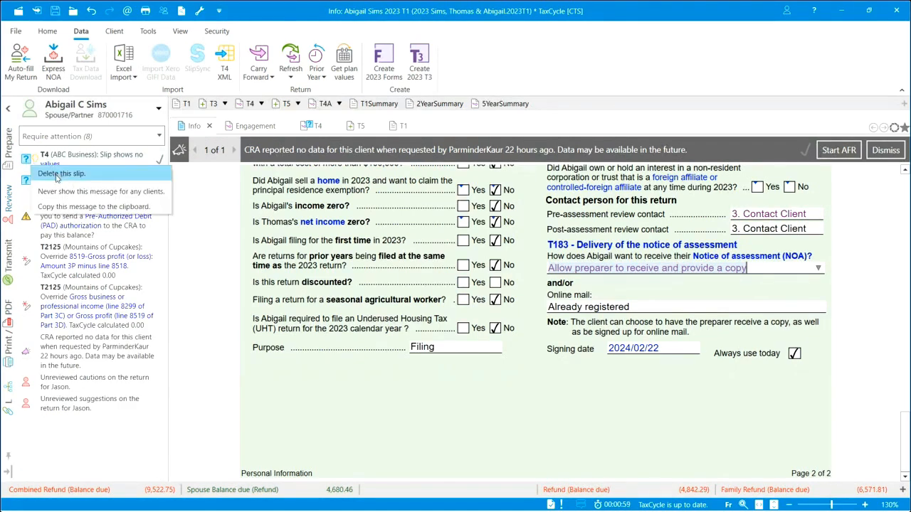
left_click(56, 176)
key("Return")
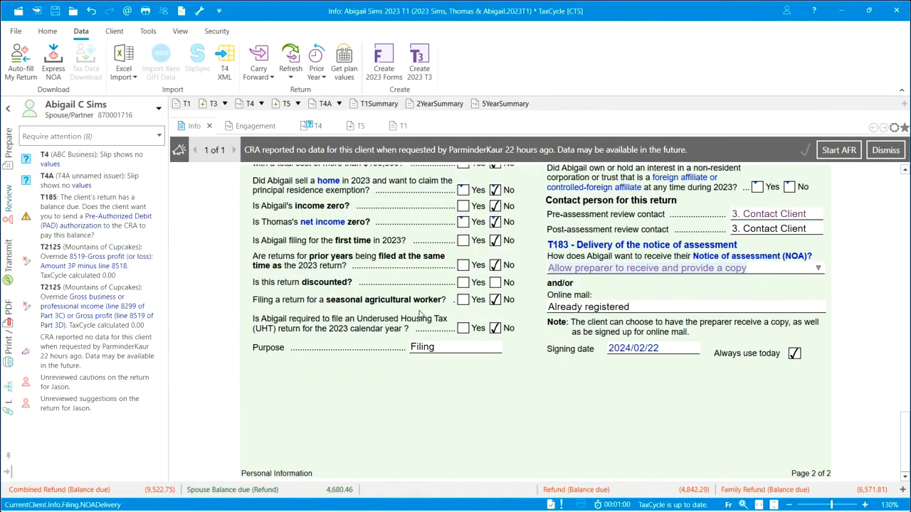
left_click(36, 158)
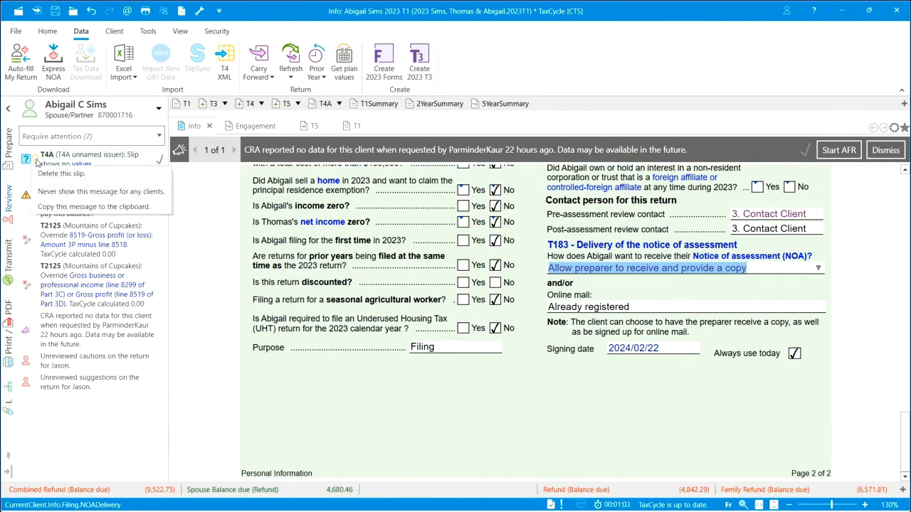
left_click(61, 174)
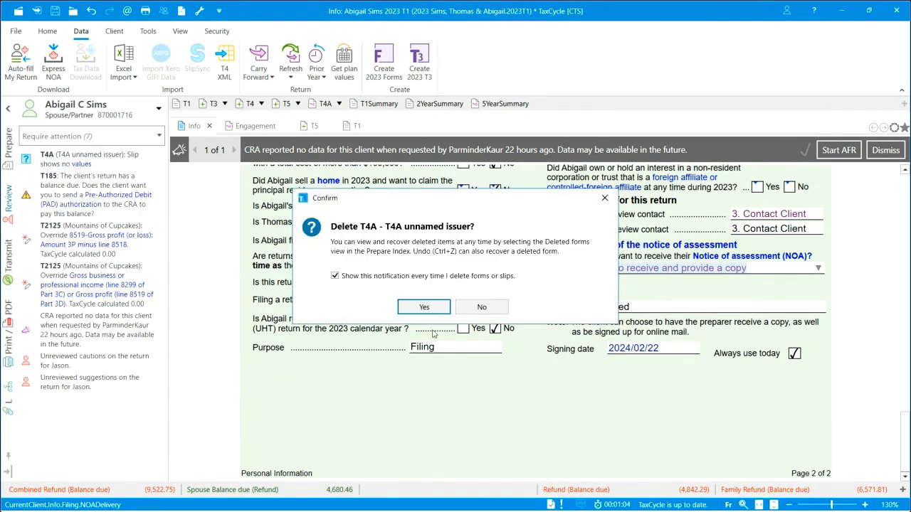
left_click(431, 308)
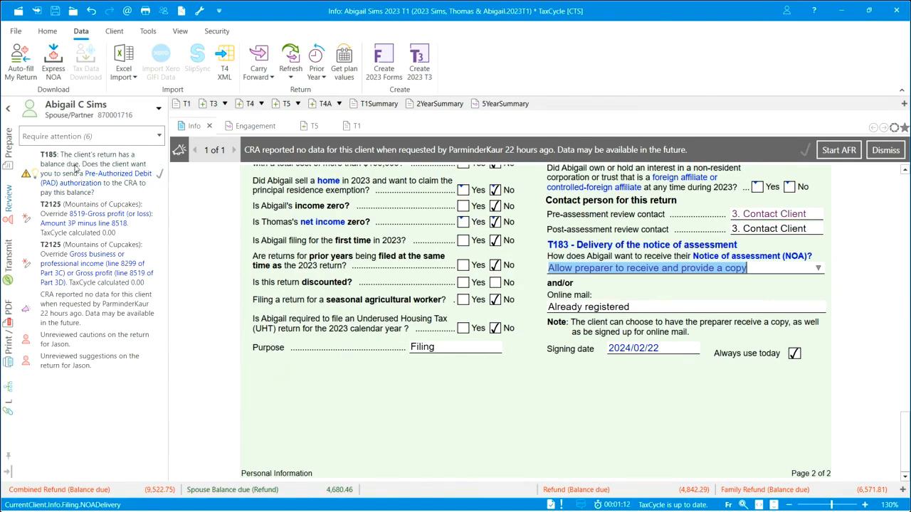
Decline pre-authorized debit for the spouse's balance due, and sign off the remaining T2125, CRA data and dependant review messages.
left_click(27, 174)
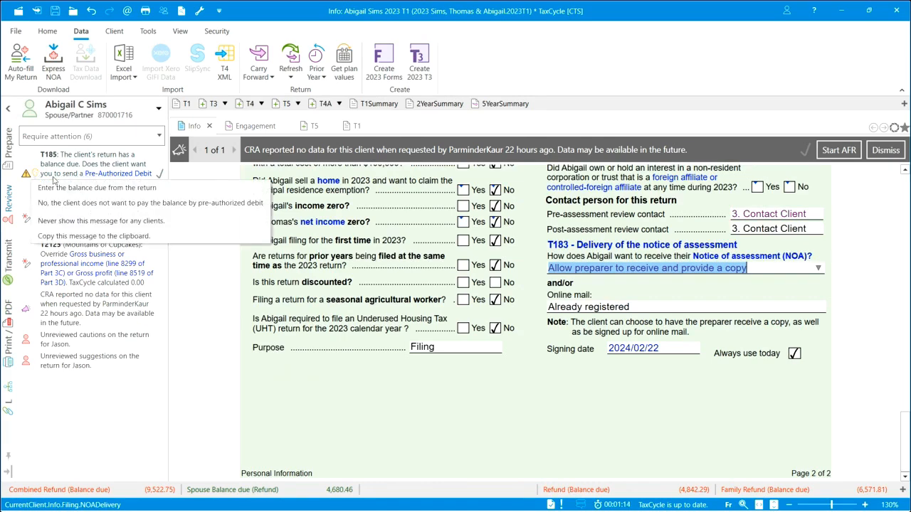
left_click(74, 203)
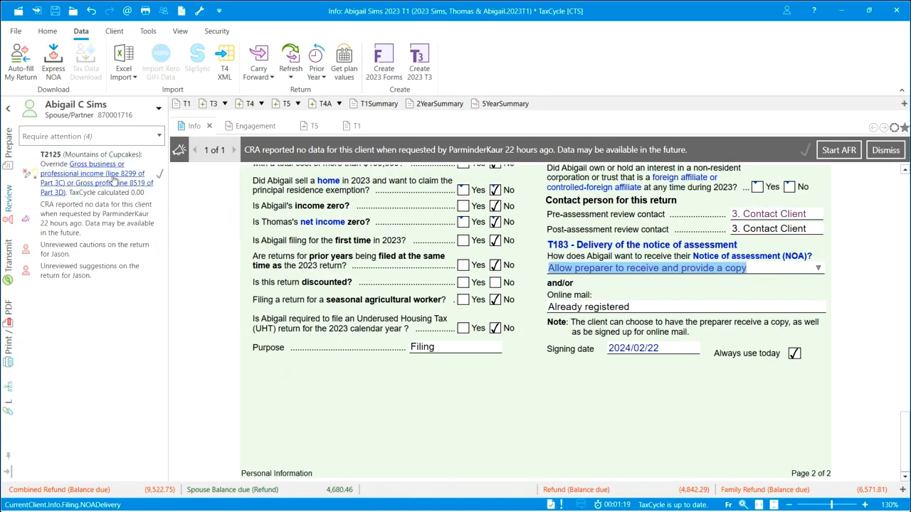
left_click(161, 179)
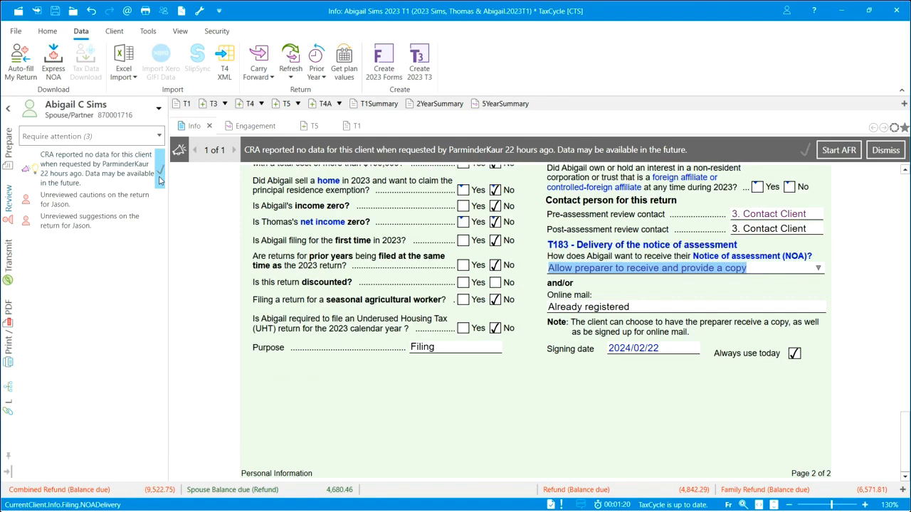
left_click(160, 178)
left_click(159, 161)
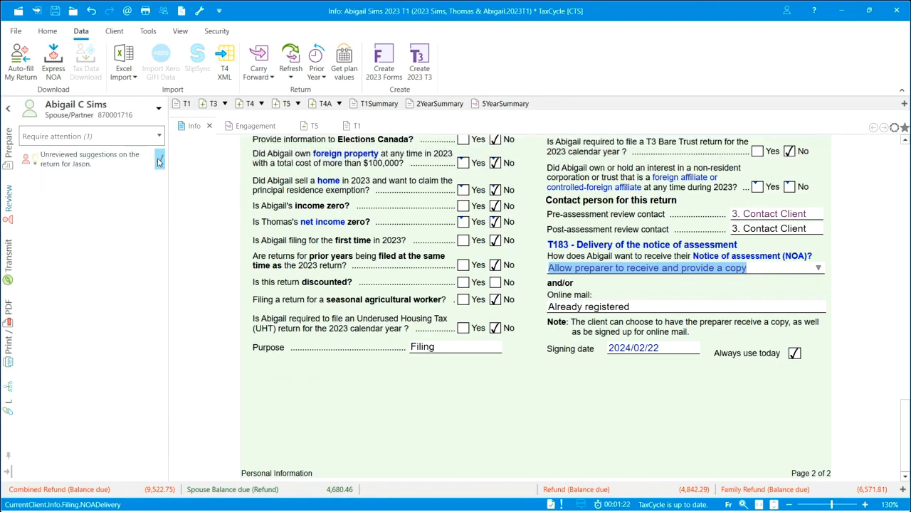
left_click(159, 160)
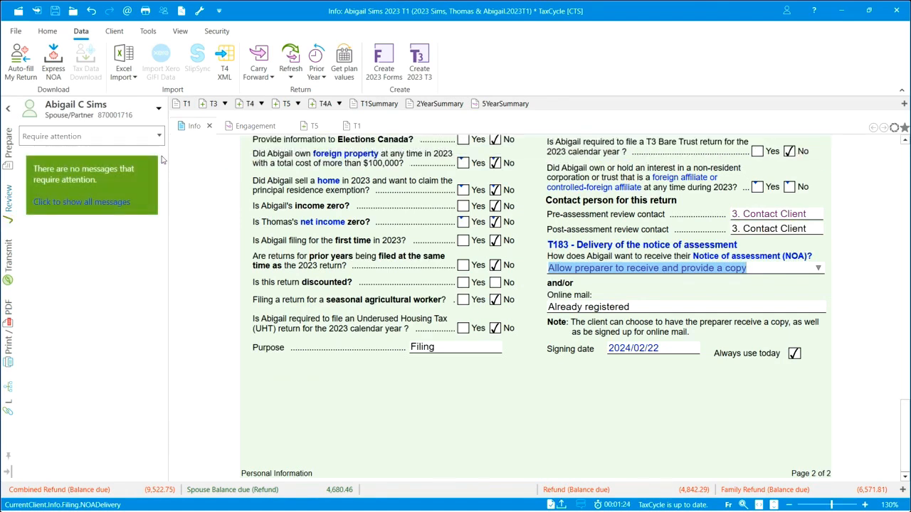
Switch to the first dependant's return and sign off its province of residence, T2125 and CRA data review messages.
left_click(160, 111)
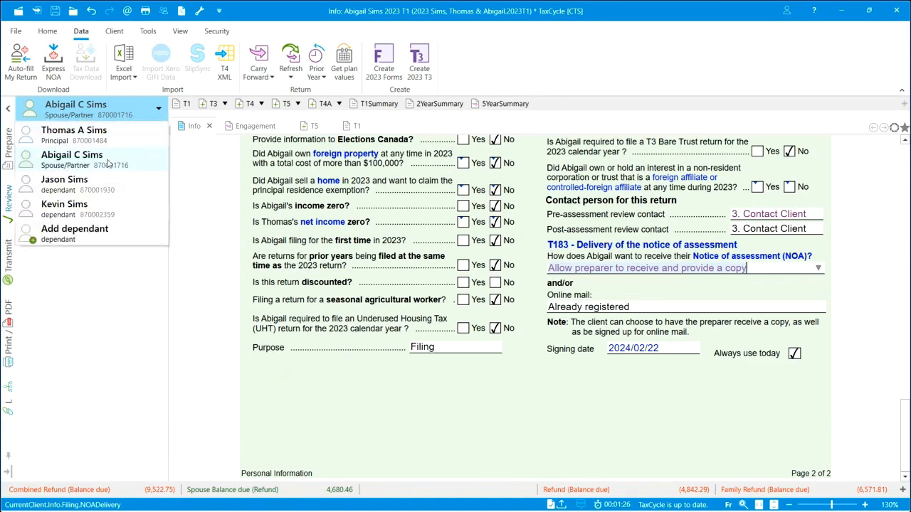
left_click(98, 188)
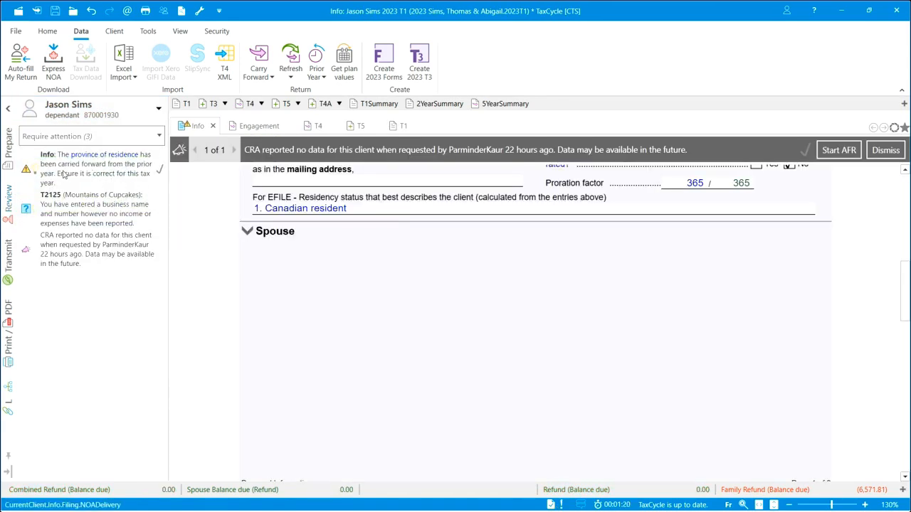
left_click(102, 171)
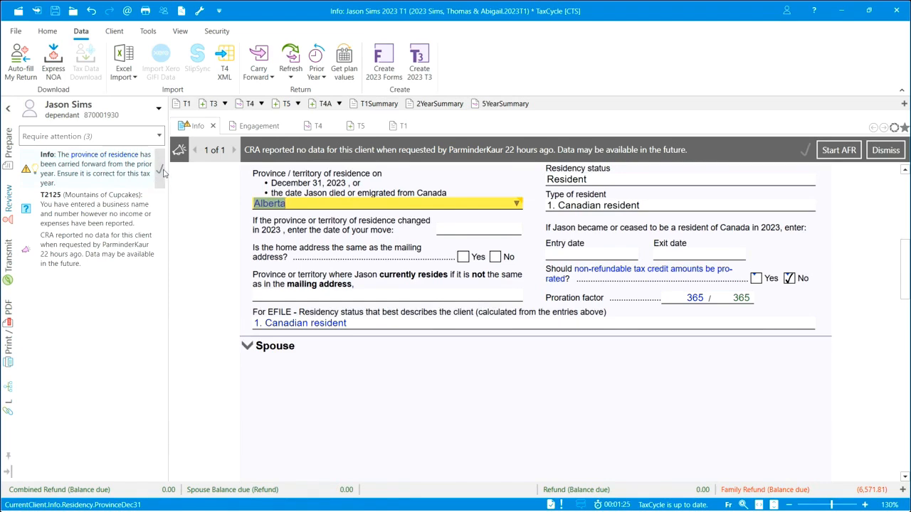
left_click(163, 172)
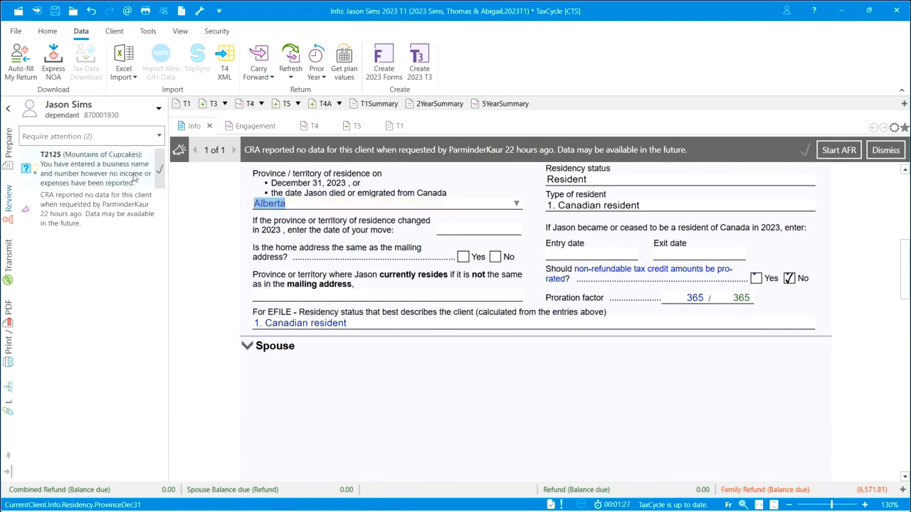
left_click(161, 172)
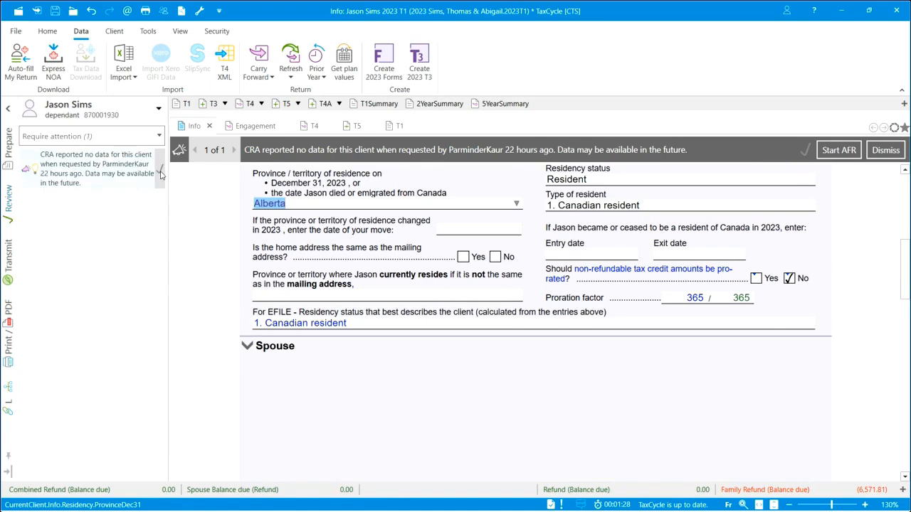
left_click(161, 173)
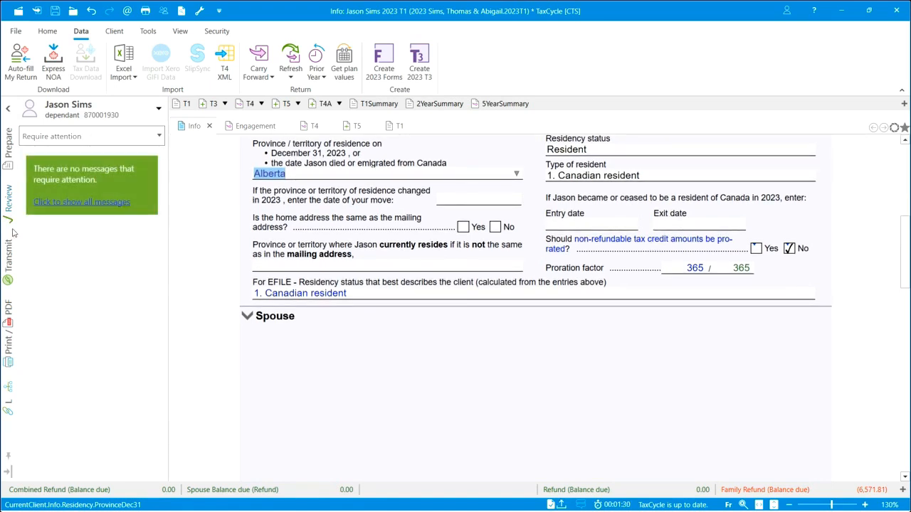
Switch to the second dependant's return, check it for review messages requiring attention, and show its list of all forms.
left_click(159, 109)
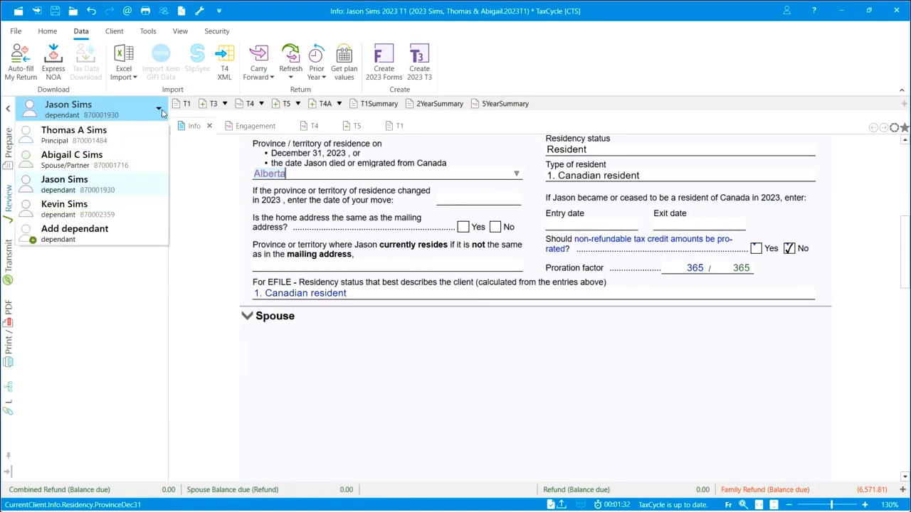
left_click(52, 207)
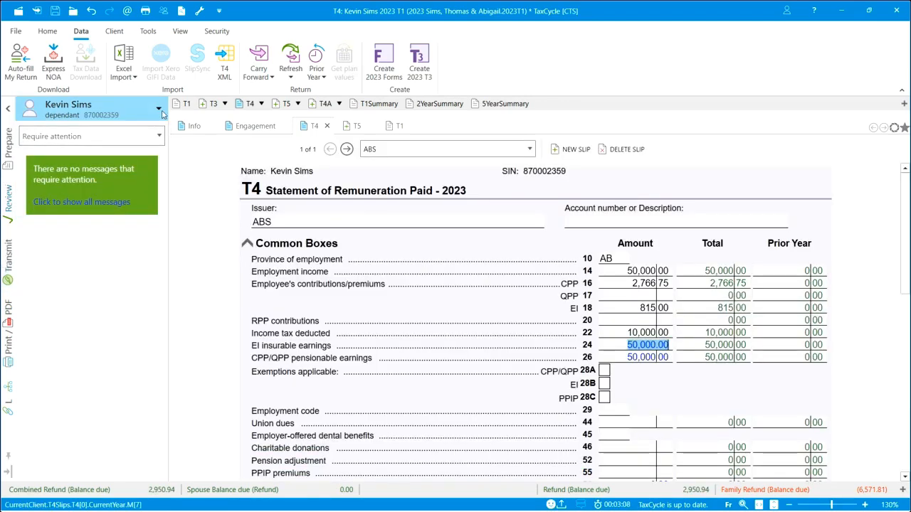
left_click(9, 161)
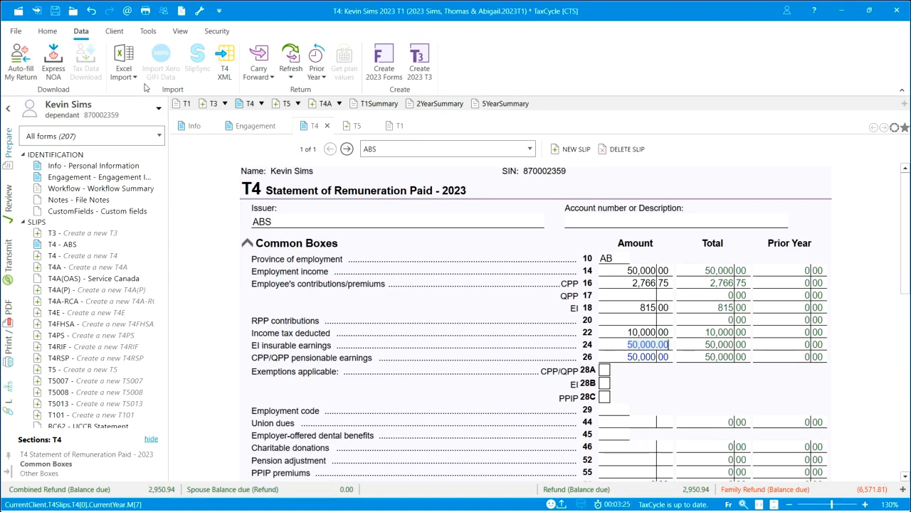
left_click(158, 112)
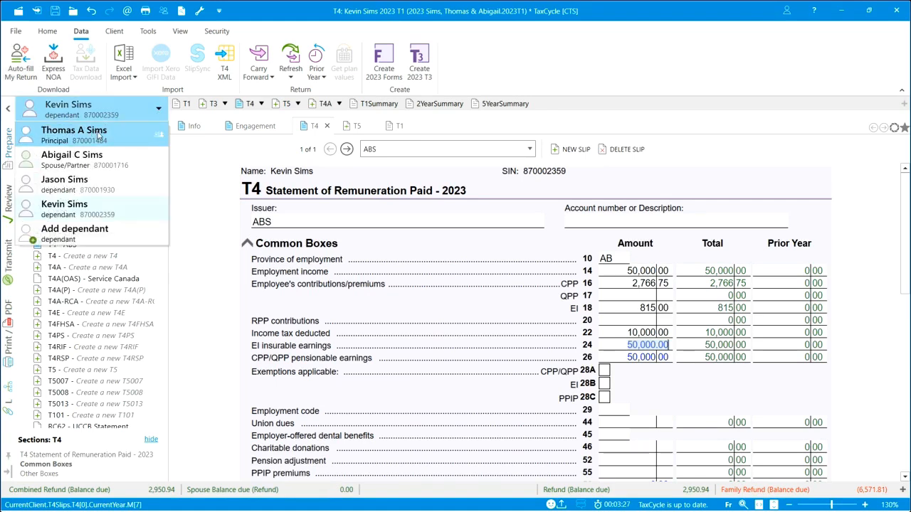
left_click(207, 172)
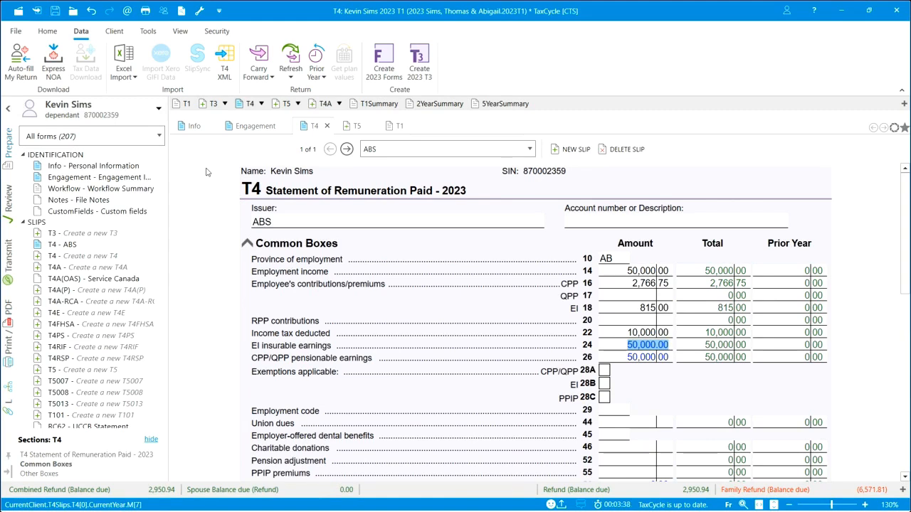
Open Transmit Family and exclude the principal from the group transmission, keeping the spouse and both dependants selected for T1 EFILE.
left_click(115, 31)
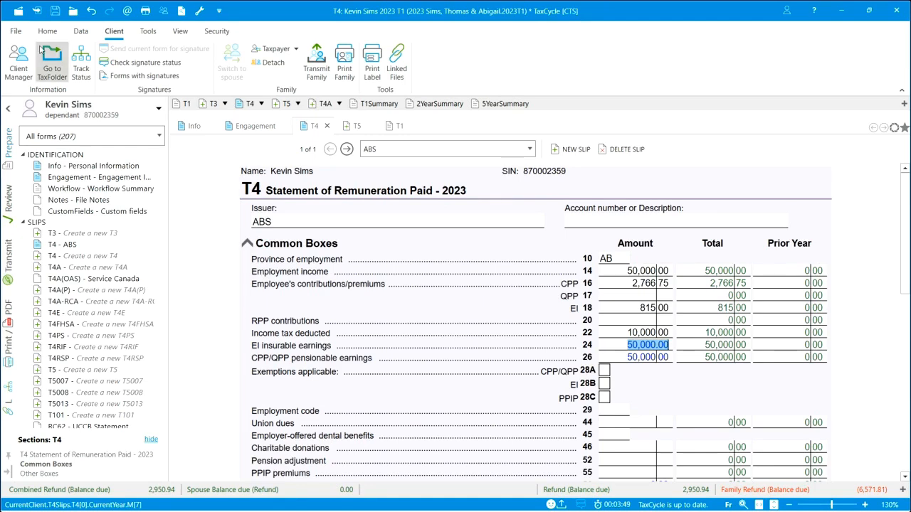
left_click(16, 32)
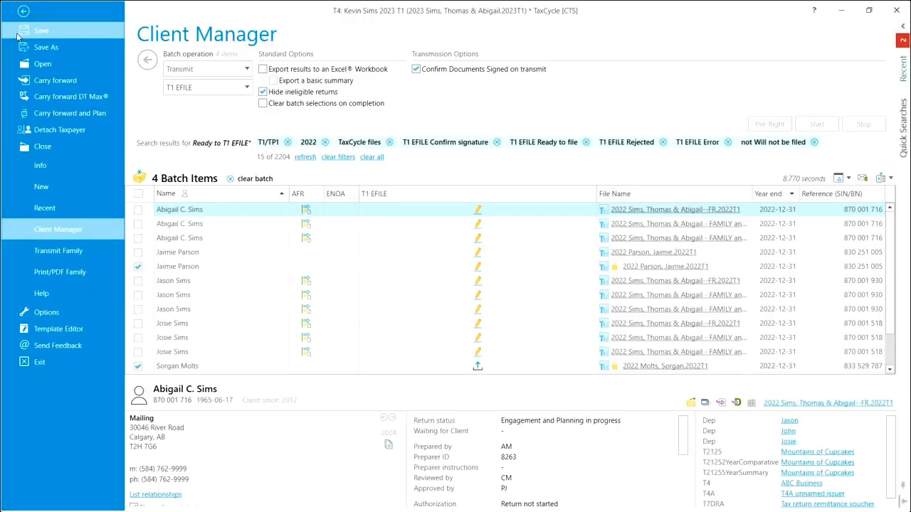
left_click(78, 253)
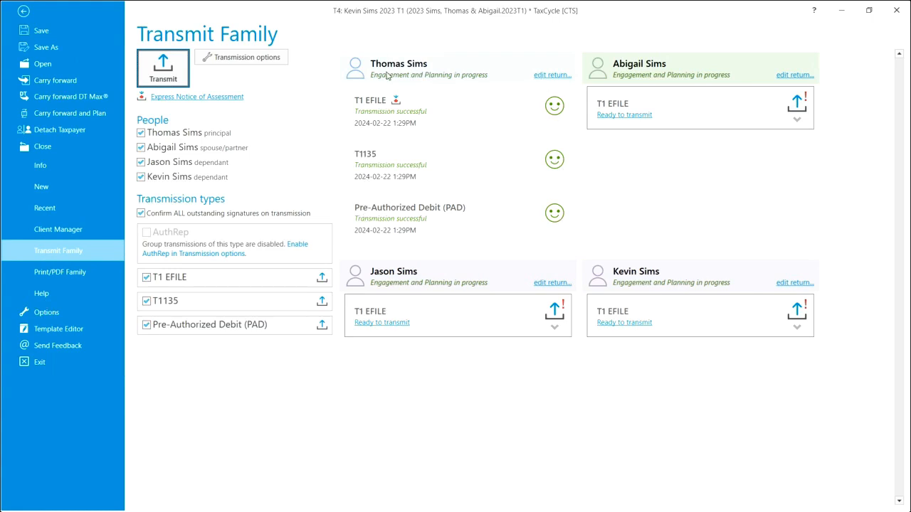
left_click(141, 134)
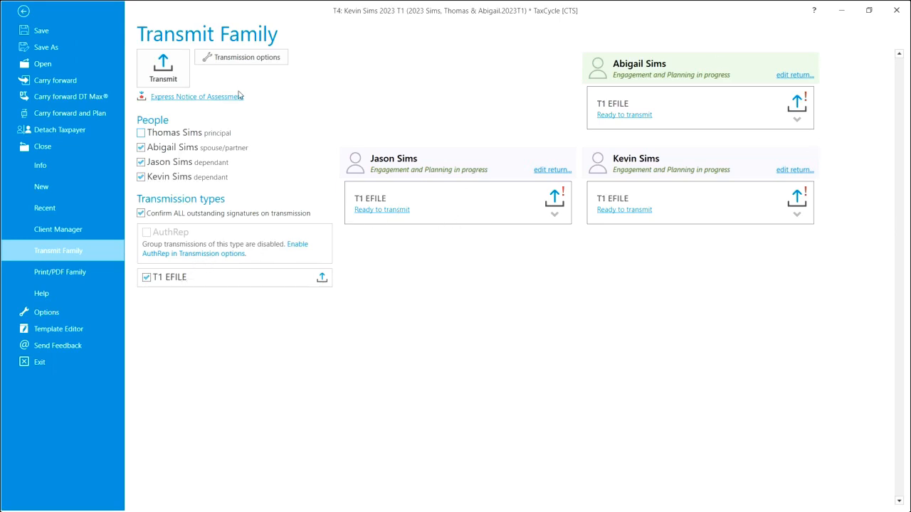
Transmit the T1 EFILE returns of the spouse and both dependants together, and go back to the open return.
left_click(163, 70)
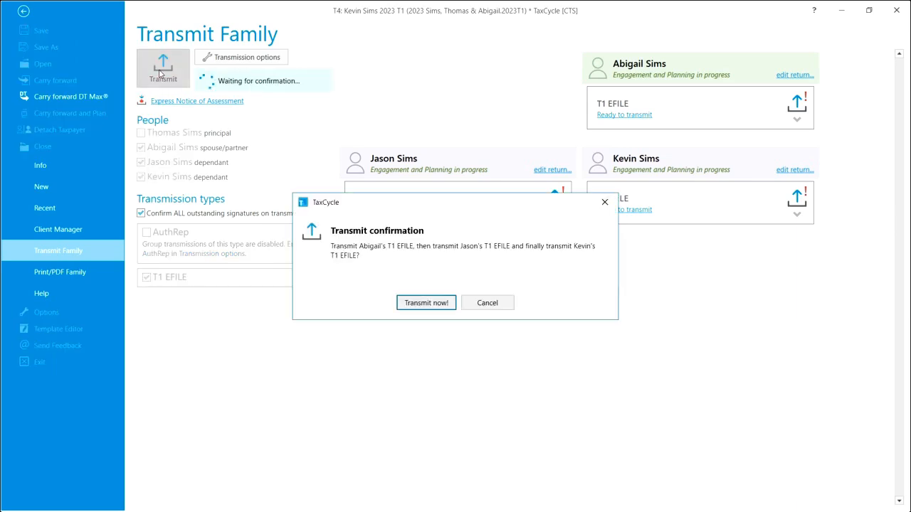
left_click(439, 305)
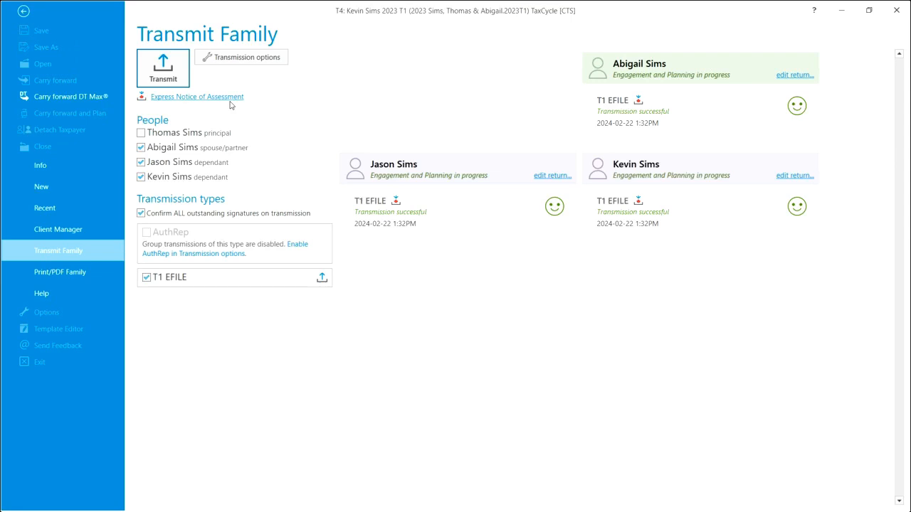
left_click(25, 10)
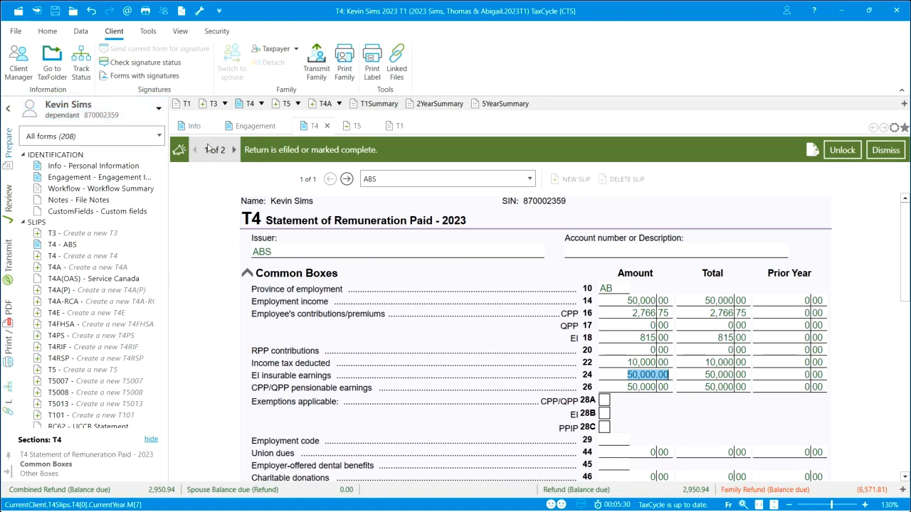
Check the status messages on the second dependant's filed return and view the list of family members.
left_click(233, 150)
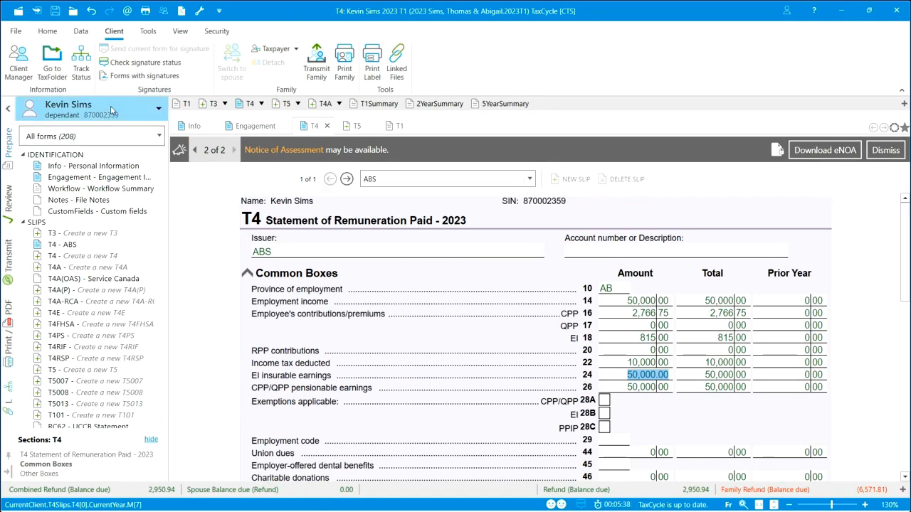
left_click(163, 107)
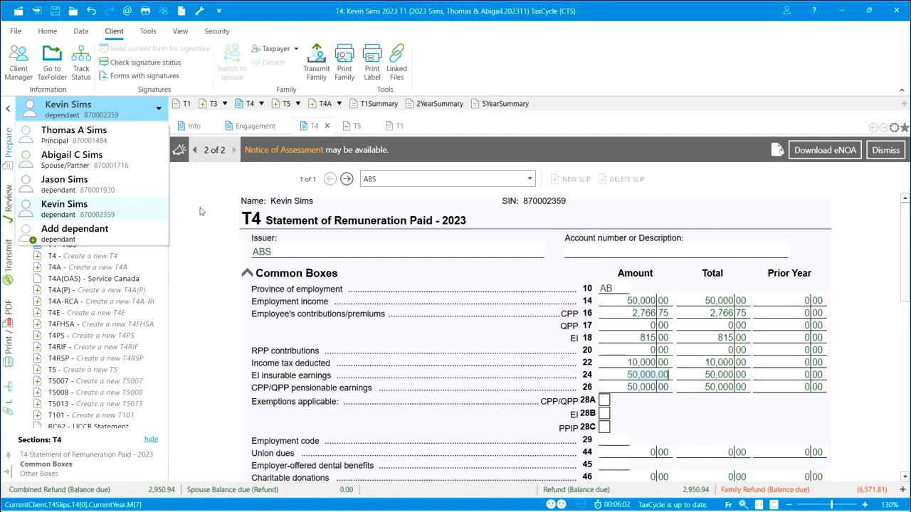
key("Escape")
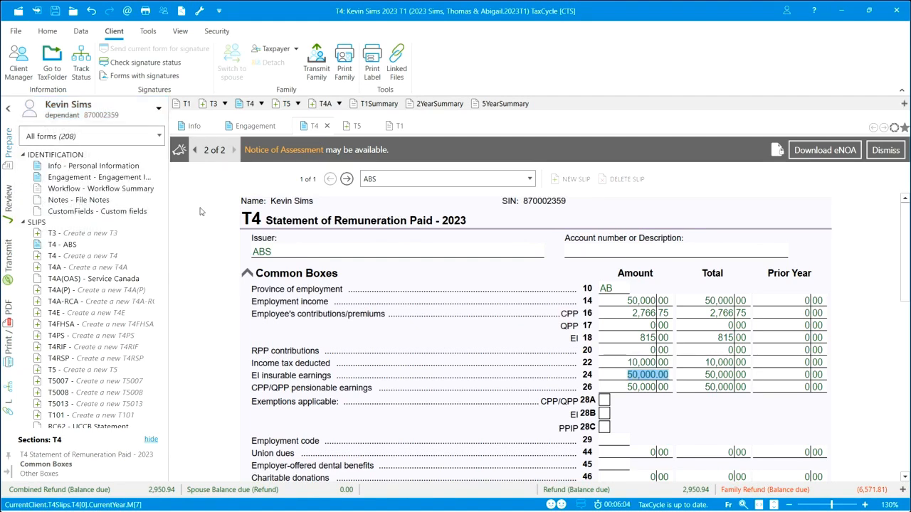
Clear all search criteria in Client Manager and set the batch operation to Carry forward.
left_click(16, 31)
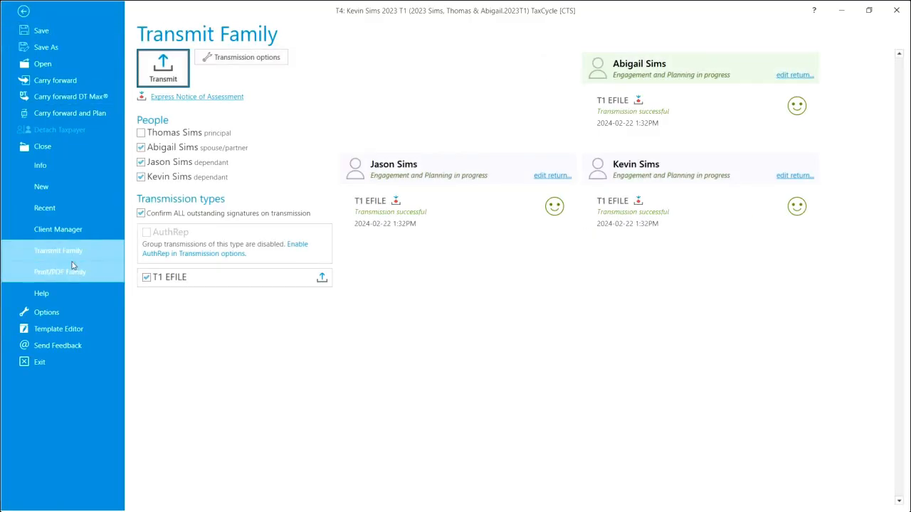
left_click(59, 230)
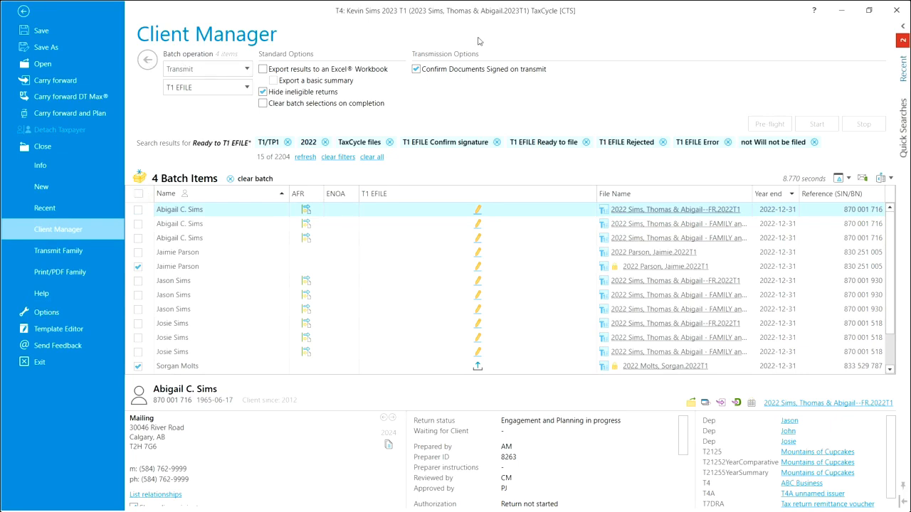
left_click(815, 142)
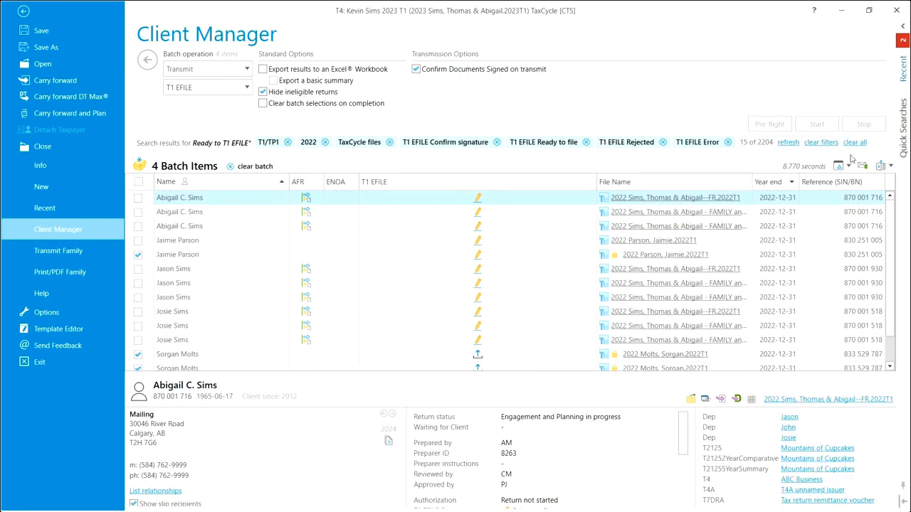
left_click(855, 142)
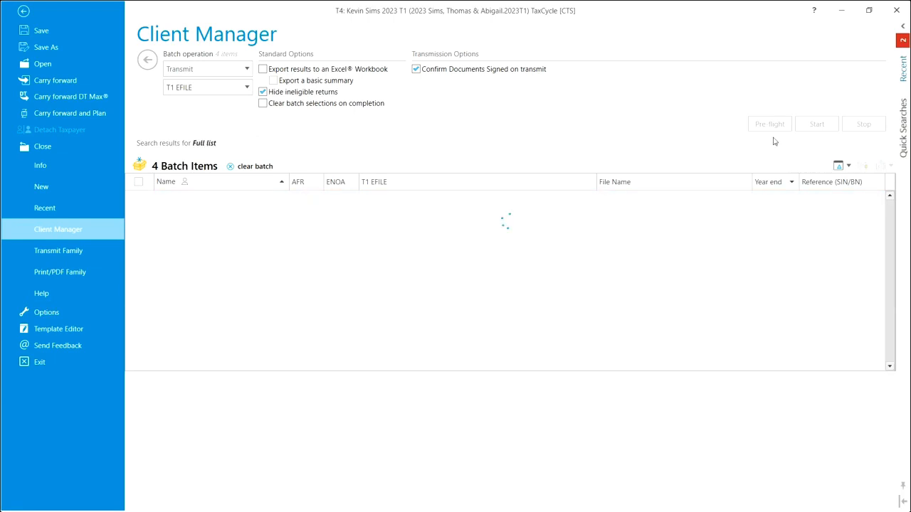
left_click(247, 70)
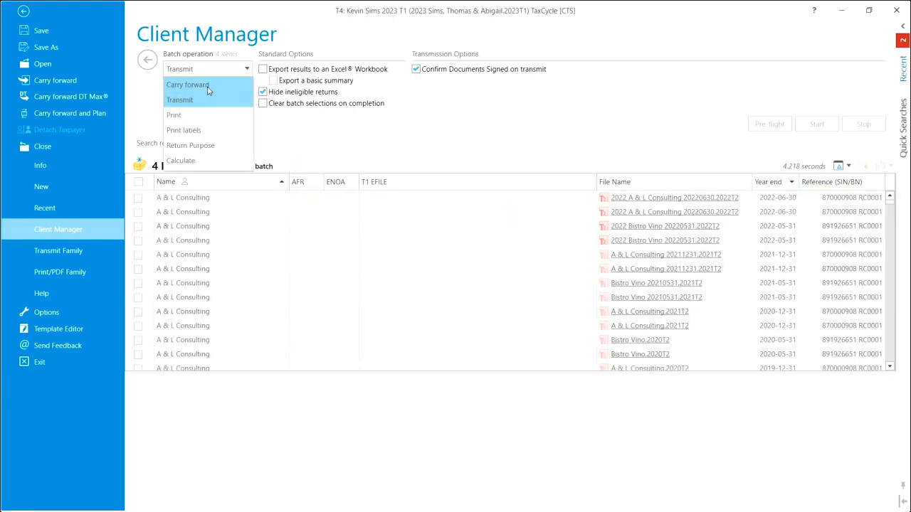
left_click(214, 90)
Run the quick search No signed T183, followed by the quick search Ready to T1 EFILE.
mouse_move(901, 134)
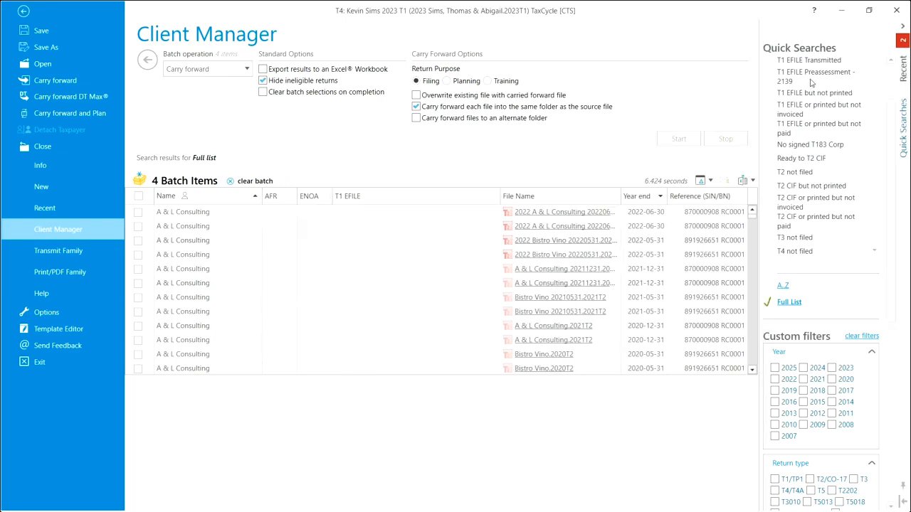
scroll(877, 158, "up", 2)
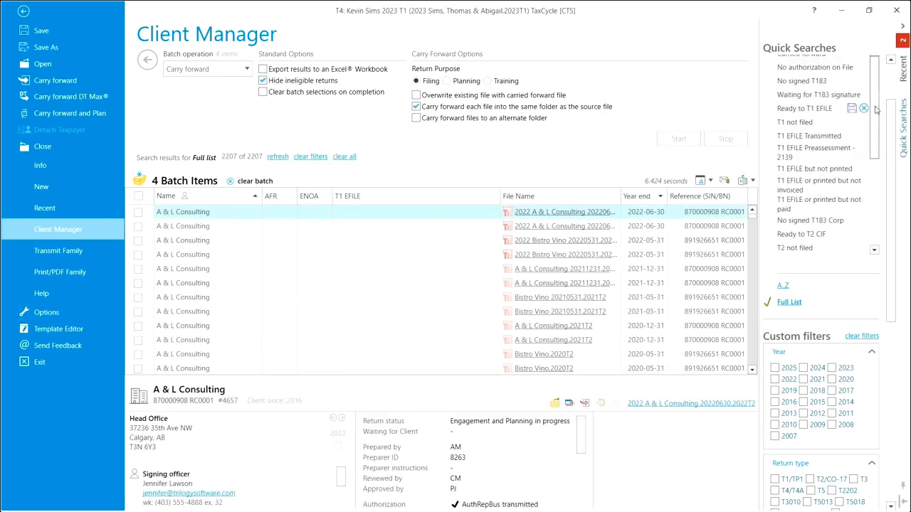
left_click(840, 81)
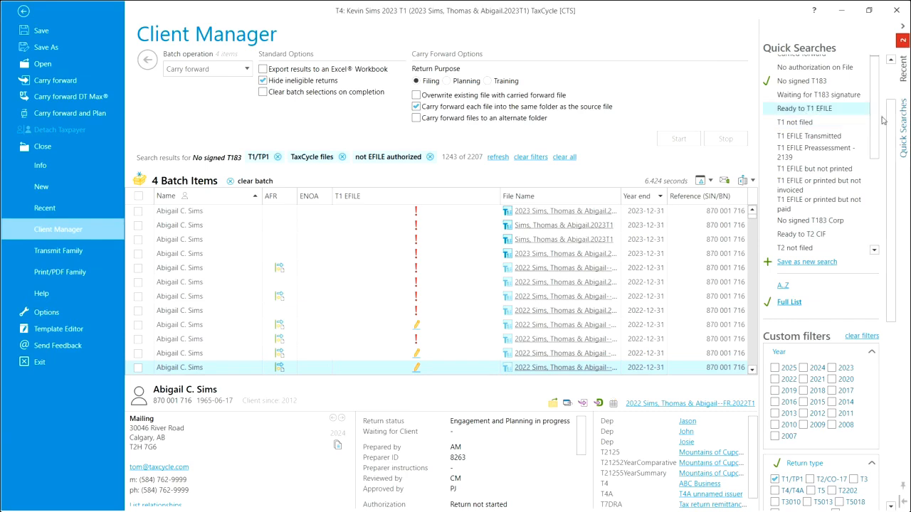
left_click(789, 111)
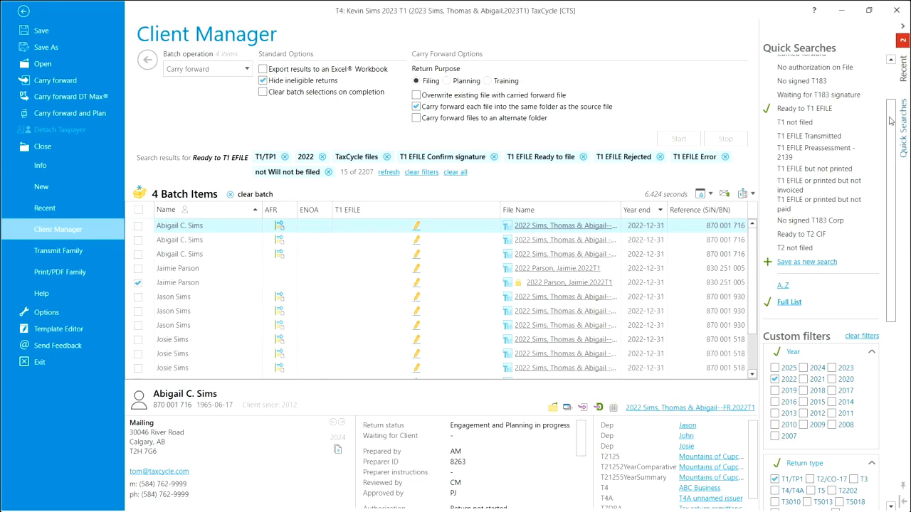
Try the year filter 2023 on the Ready to T1 EFILE search, restore 2022, and examine the other custom filters.
scroll(890, 121, "down", 4)
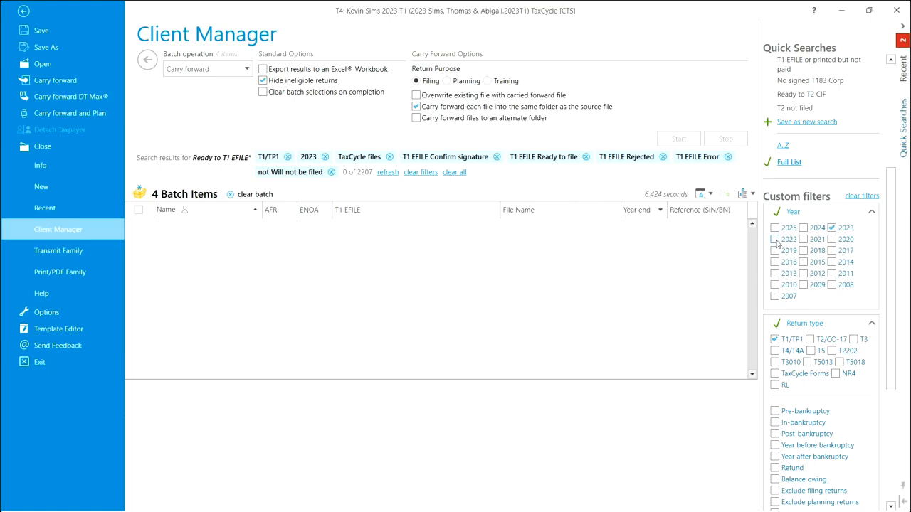
left_click(832, 229)
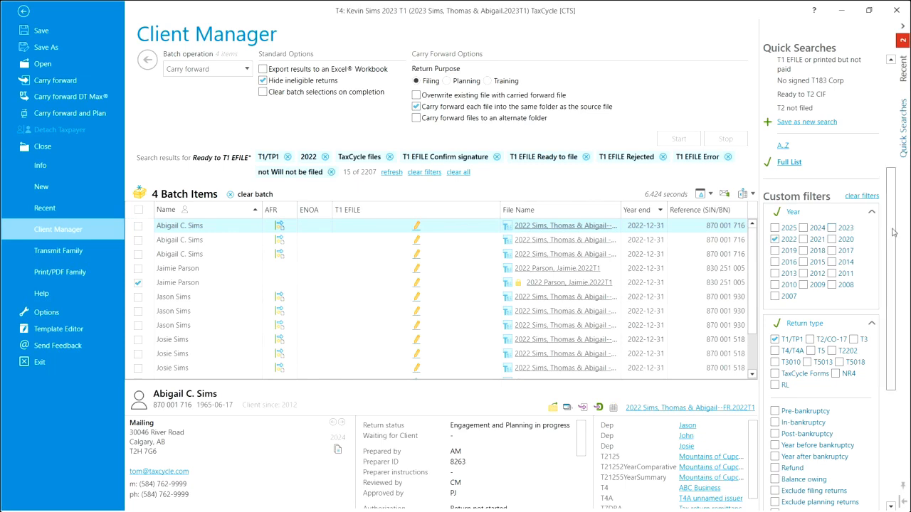
scroll(894, 231, "down", 3)
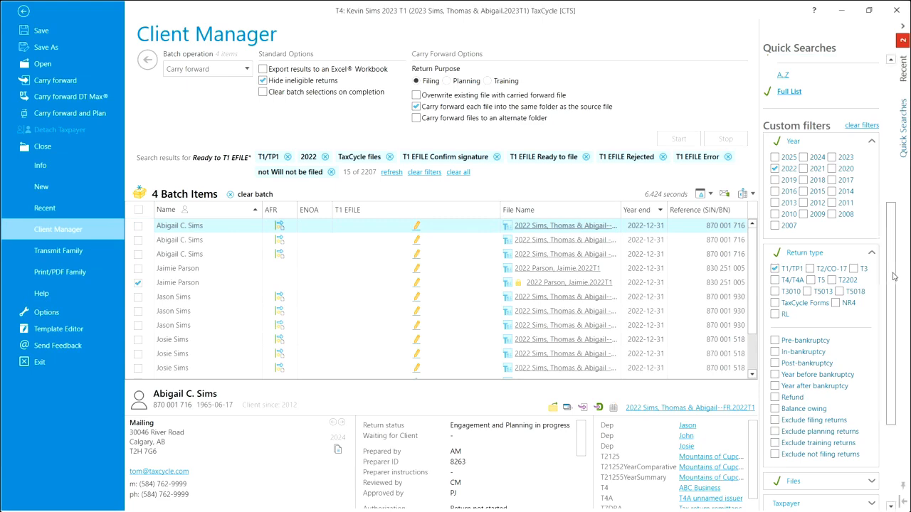
scroll(894, 230, "up", 2)
scroll(894, 231, "up", 5)
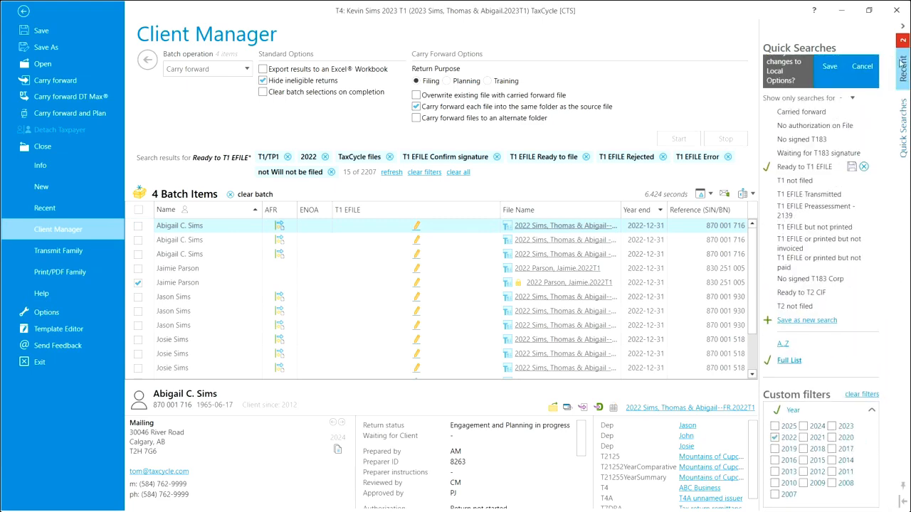
left_click(902, 27)
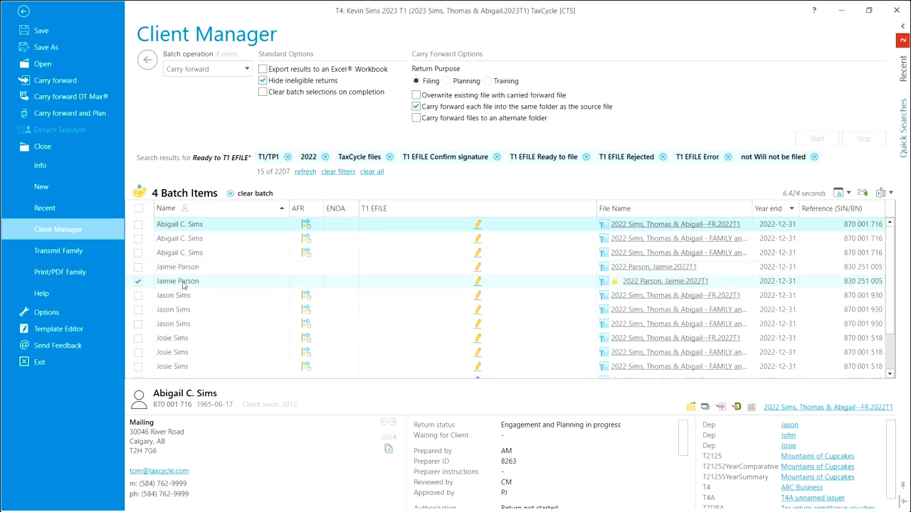
Clear the existing batch selection and add the fourth to seventh listed 2022 T1 returns to the batch.
left_click(138, 210)
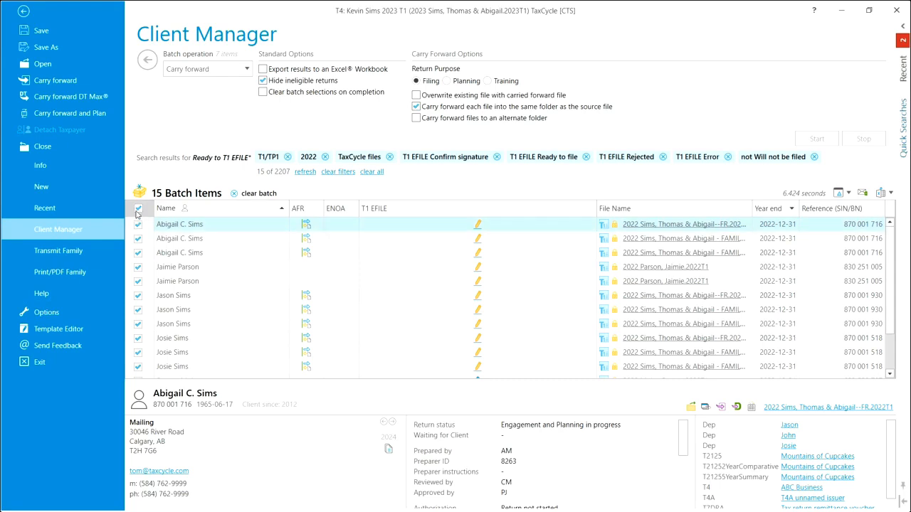
left_click(138, 210)
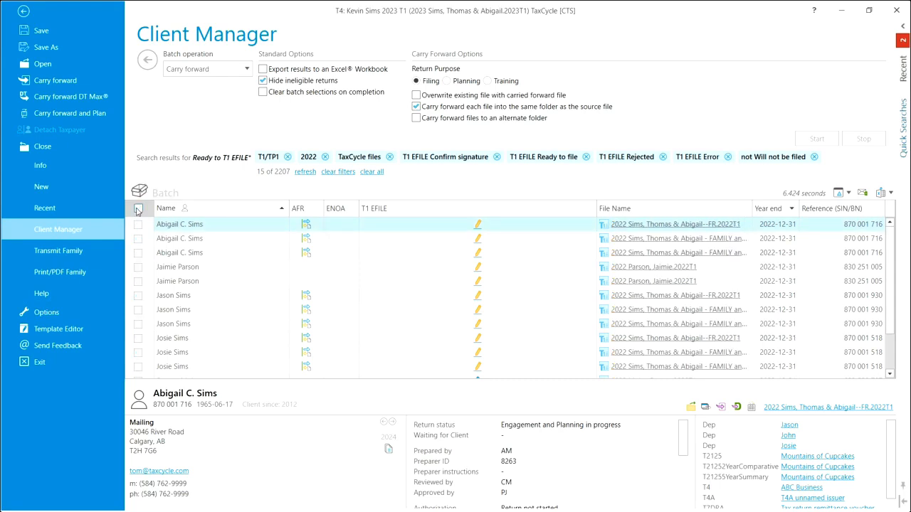
left_click(138, 267)
left_click(138, 281)
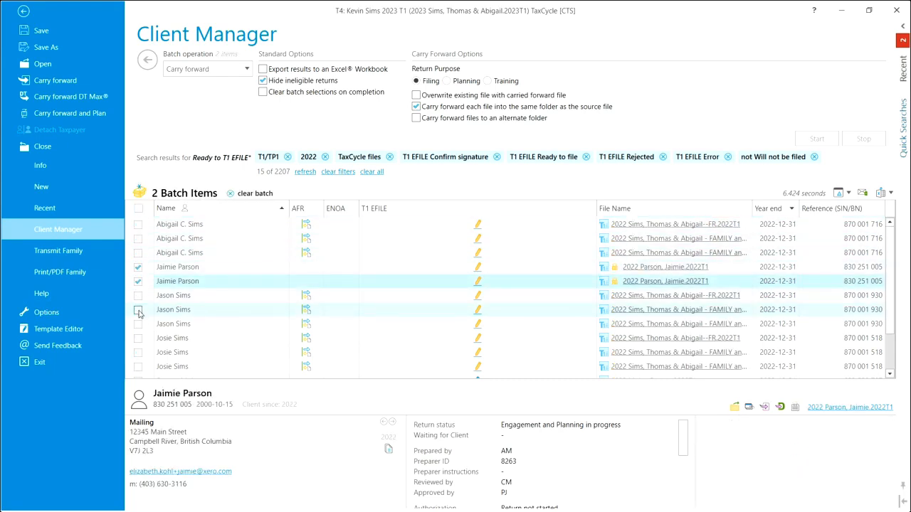
left_click(138, 311)
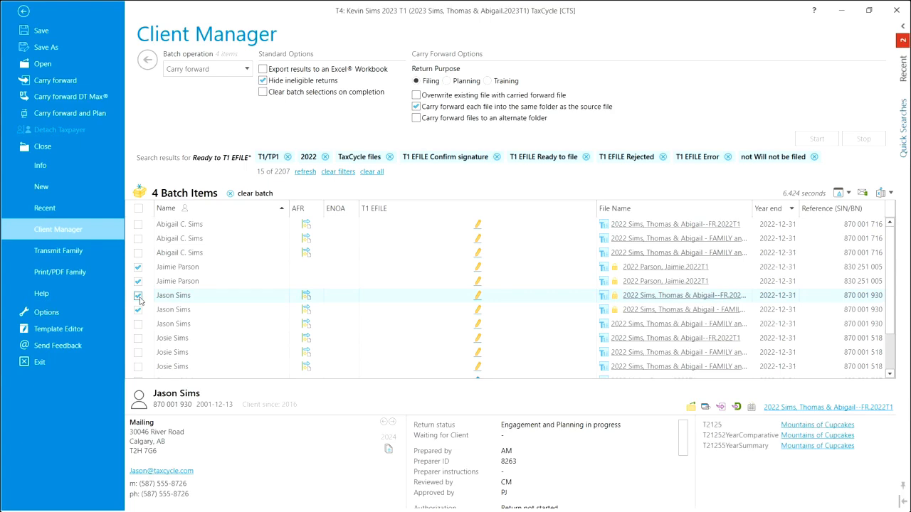
Open the batch items, set the batch operation to Transmit for T1 EFILE, and run the Pre-flight check.
left_click(139, 194)
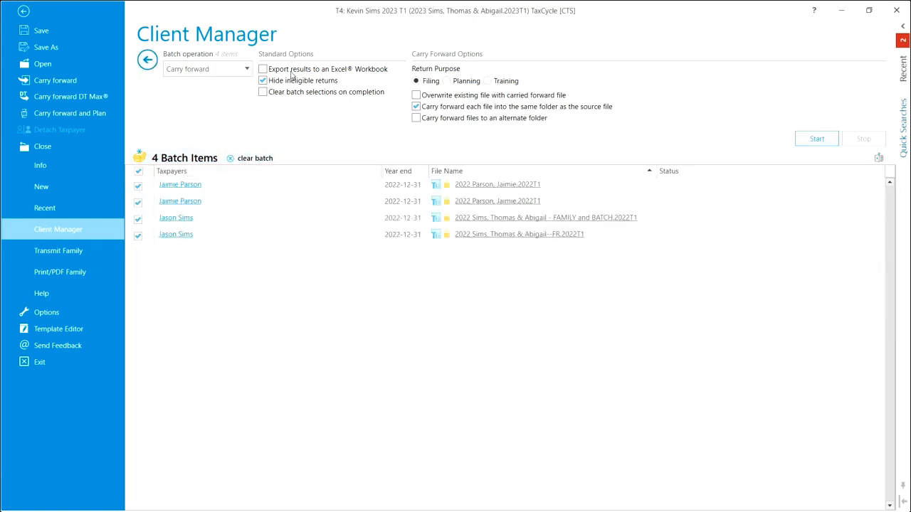
left_click(247, 70)
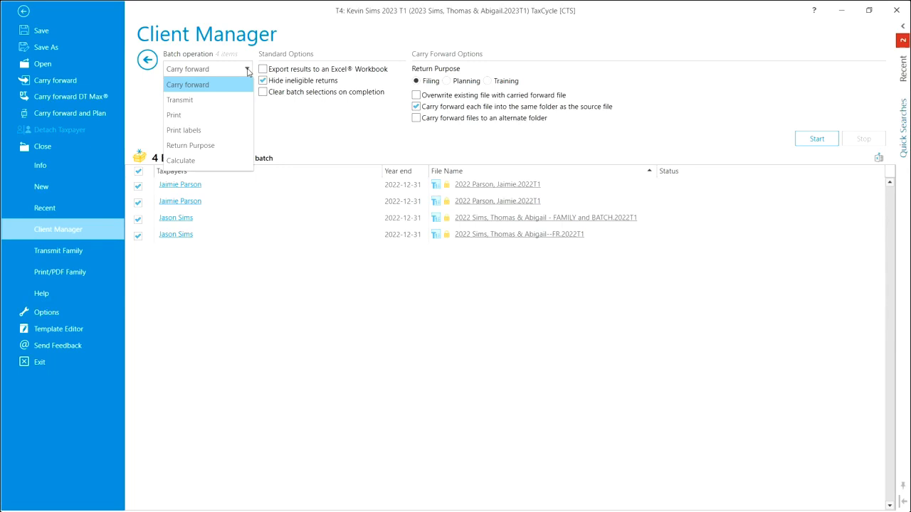
left_click(200, 100)
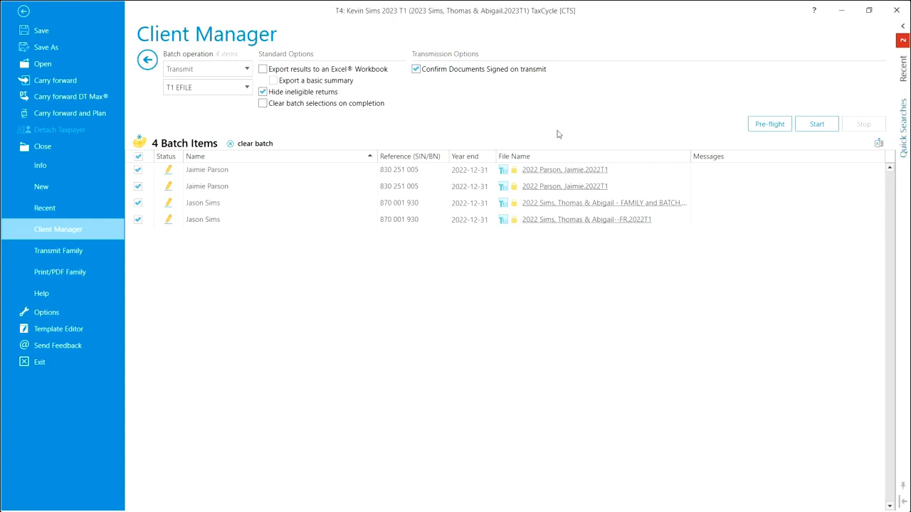
left_click(766, 125)
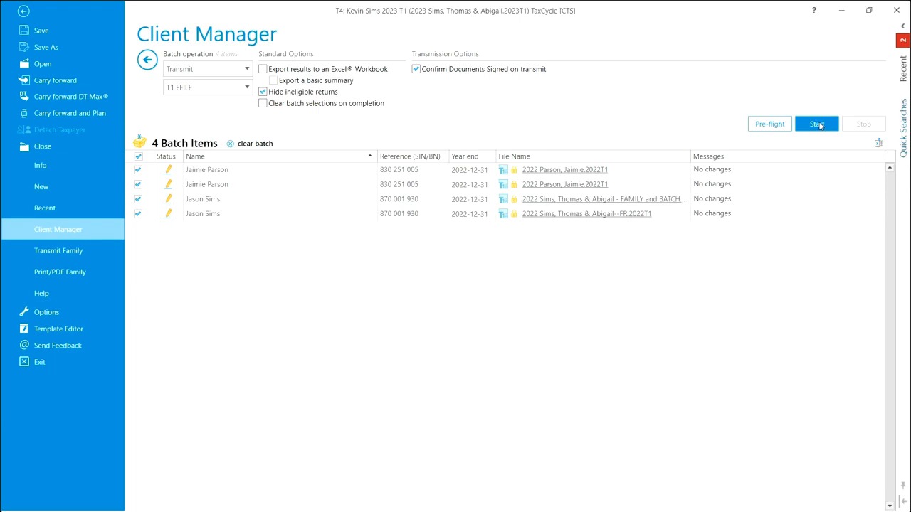
Transmit the T1 EFILE batch and review the response messages down to the last return.
left_click(817, 124)
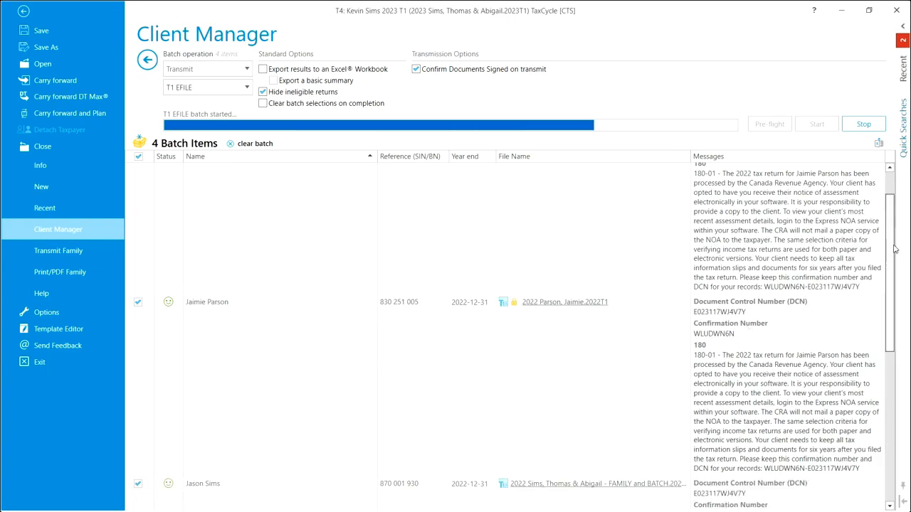
left_click_drag(895, 249, 891, 439)
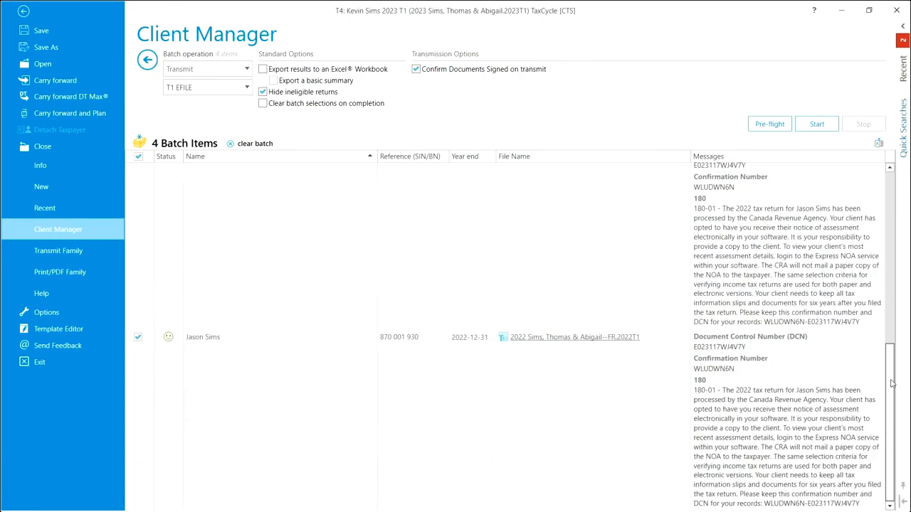
left_click_drag(893, 384, 897, 429)
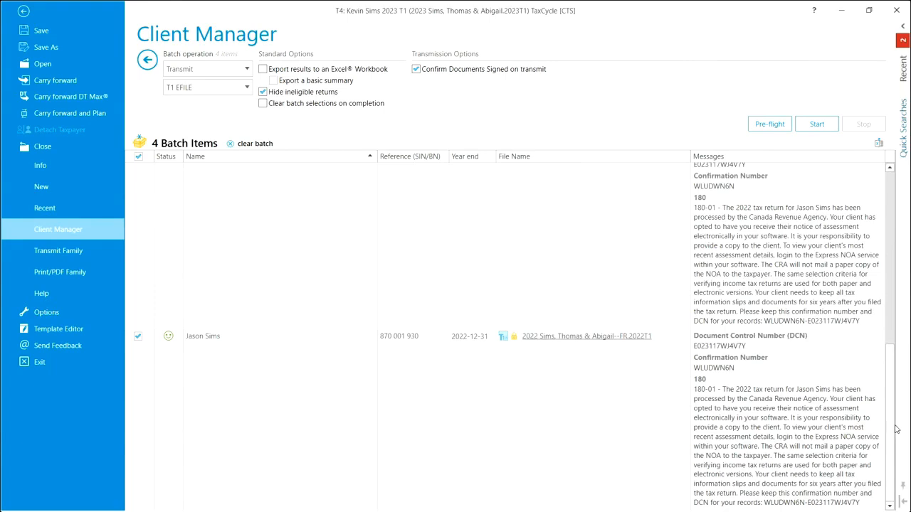
Request the second dependant's eNOA download, enabling a browser other than Internet Explorer, and proceed to the CRA login.
left_click(25, 34)
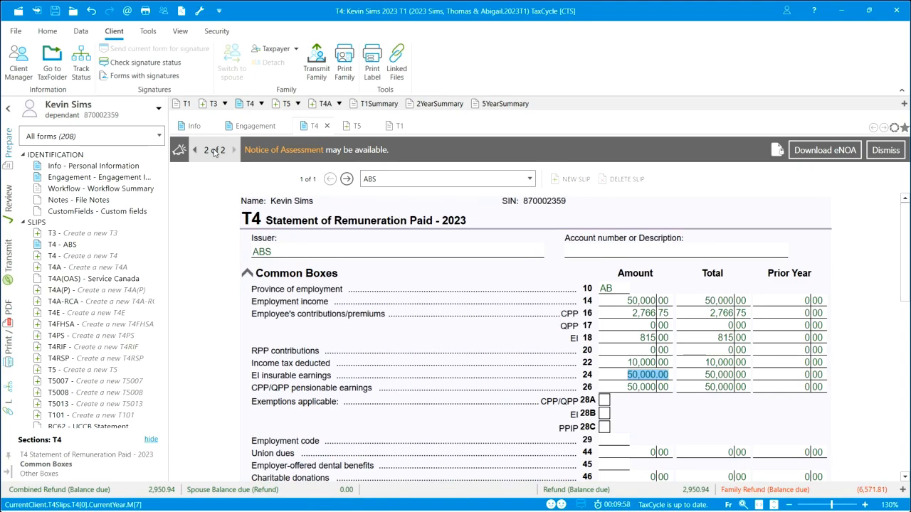
left_click(835, 158)
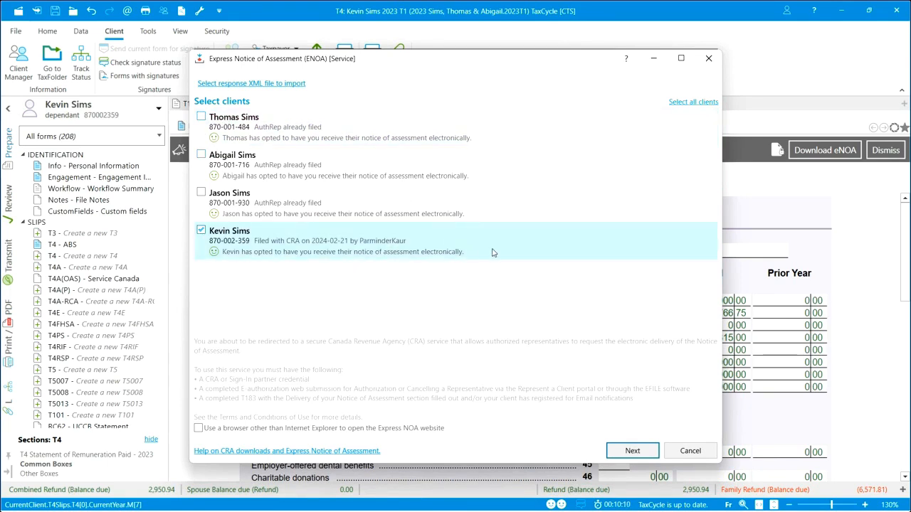
left_click(199, 428)
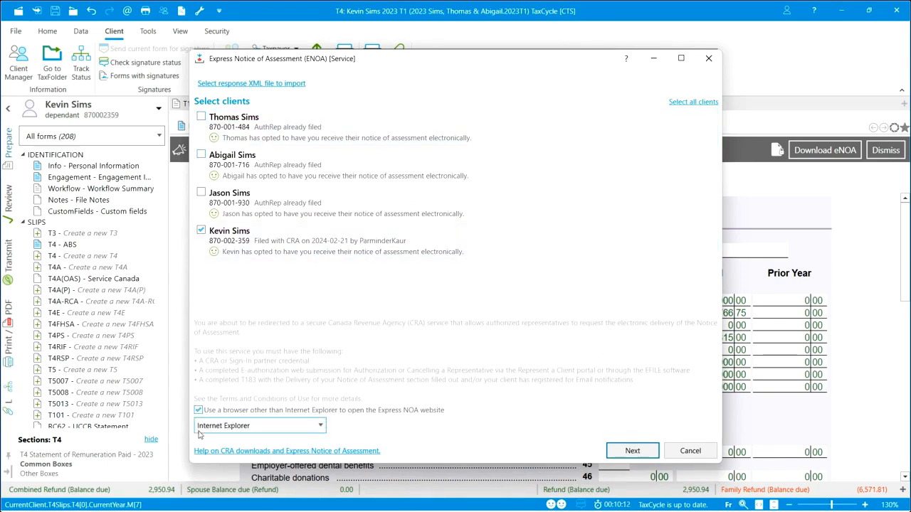
left_click(627, 456)
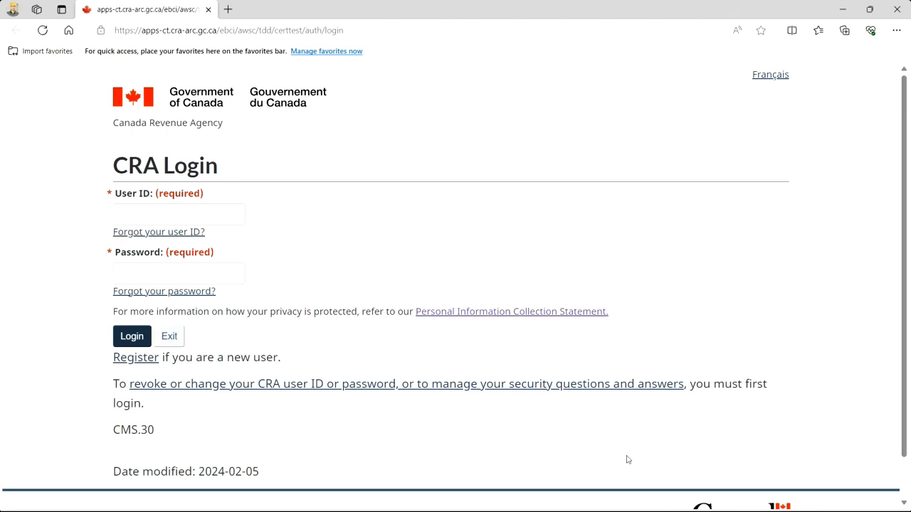
Log in to the CRA web service with the saved user ID and the account password.
left_click(157, 209)
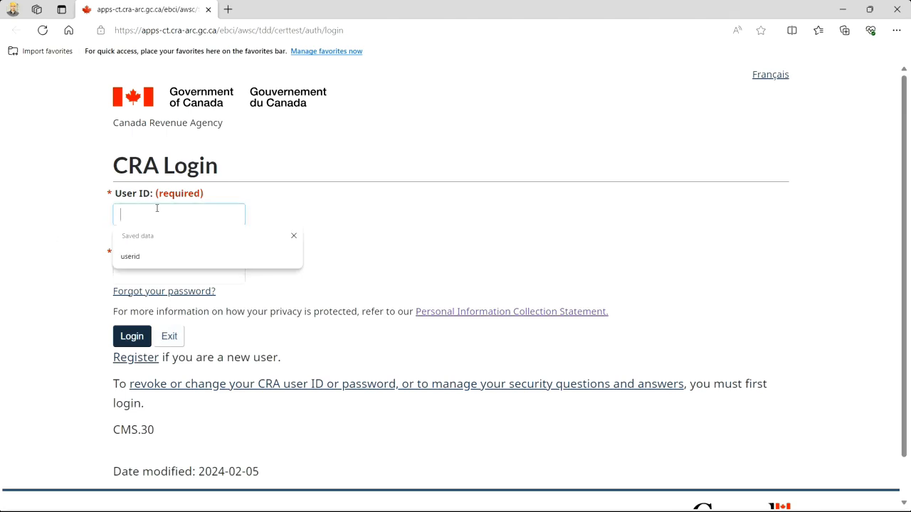
left_click(135, 259)
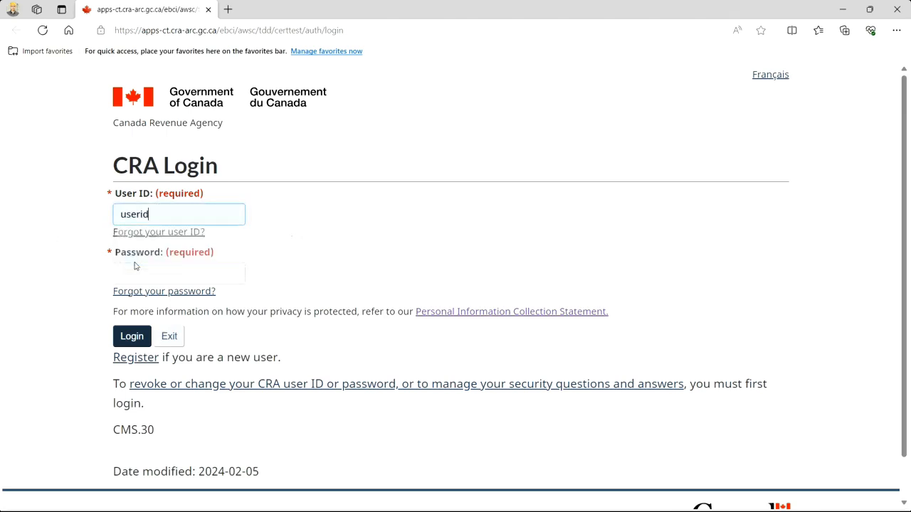
left_click(134, 271)
type("••")
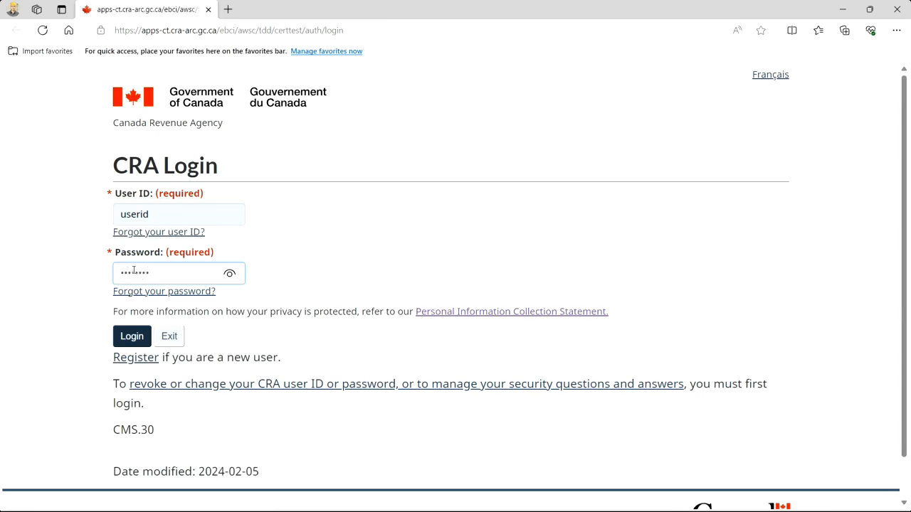
type("••••••")
left_click(132, 336)
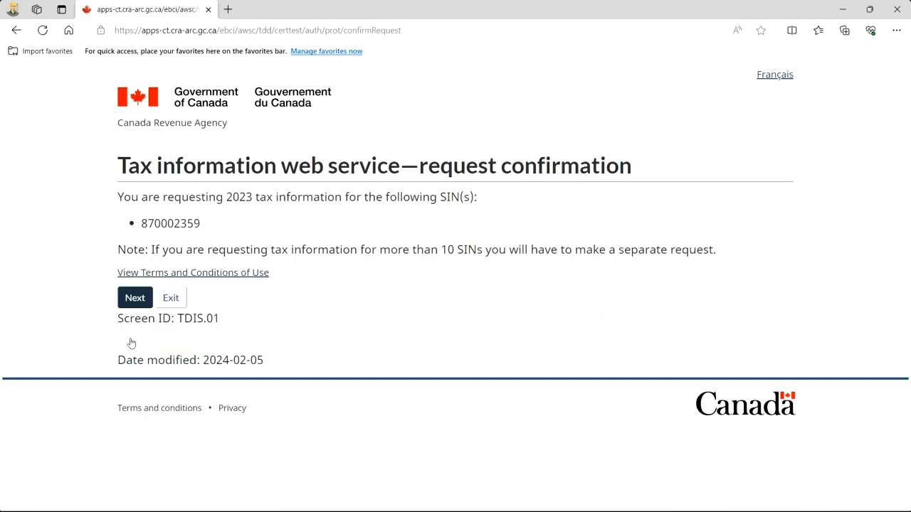
Confirm the 2023 tax information request, close the browser tab, and import the downloaded Notice of Assessment after reading it to the end.
left_click(138, 302)
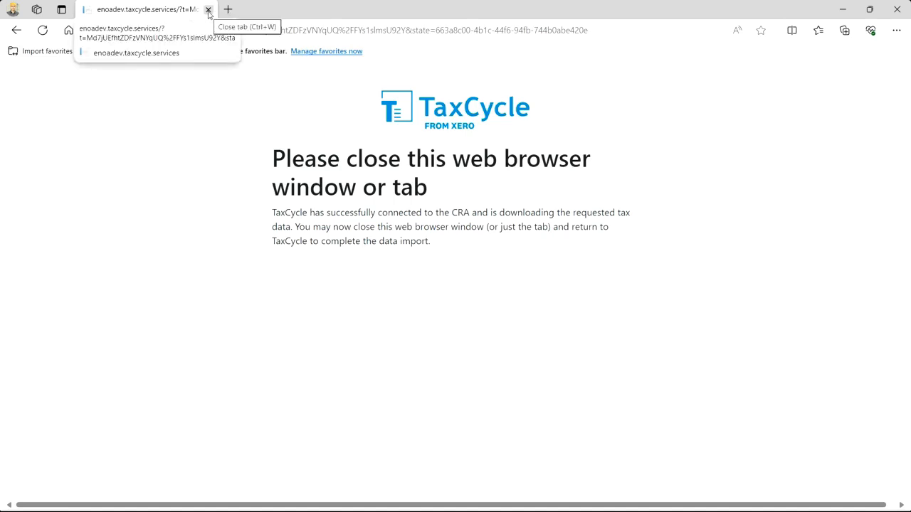
left_click(209, 10)
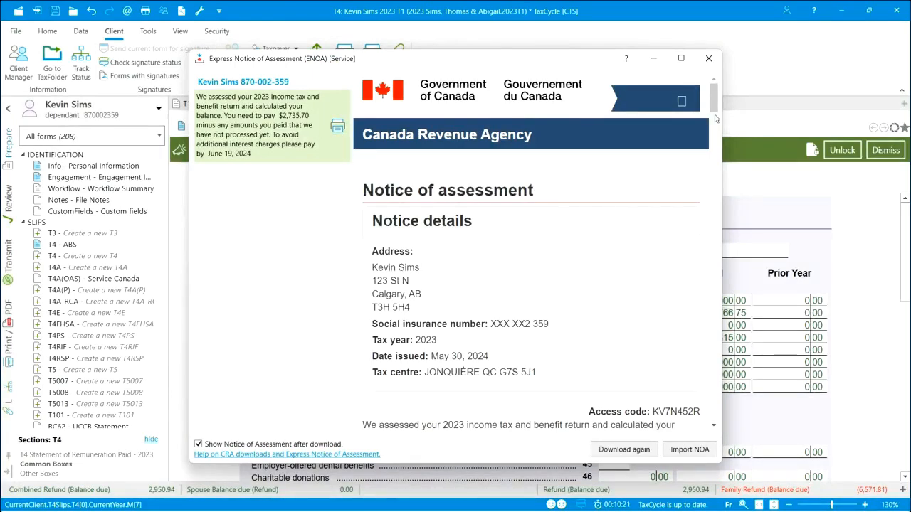
left_click_drag(715, 105, 719, 400)
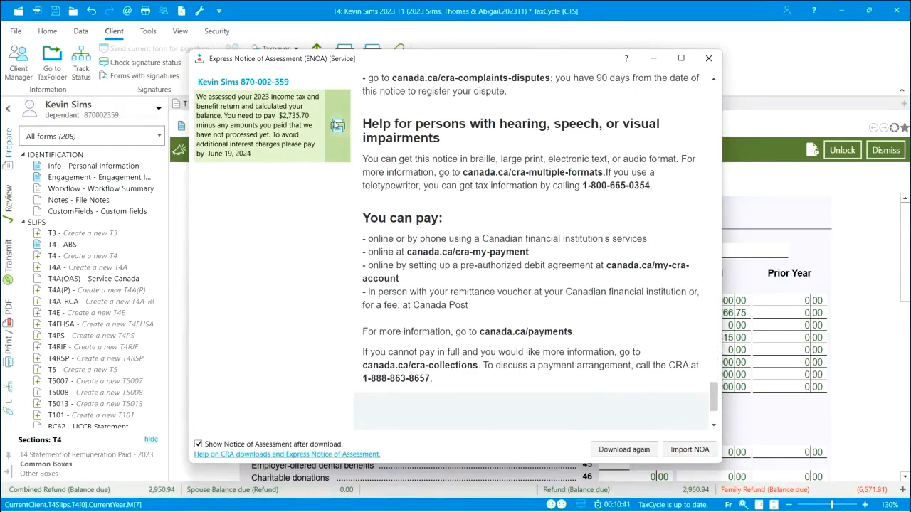
left_click(689, 451)
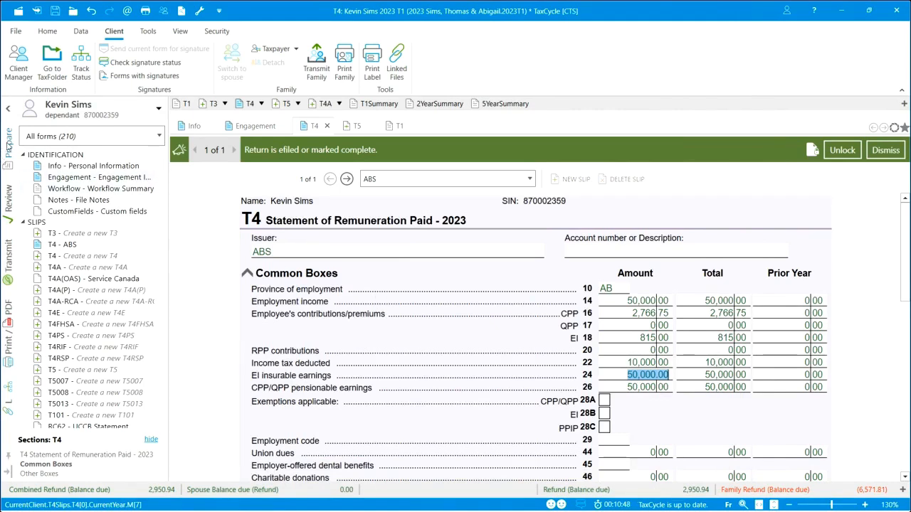
Open the imported ExpressNOA worksheet and review its download results down to the RRSP deduction limit statement.
right_click(29, 178)
left_click(70, 261)
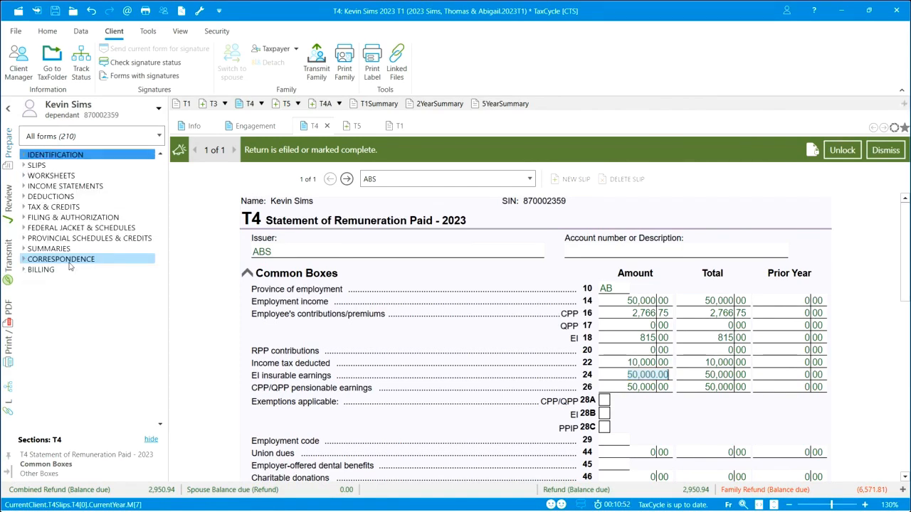
left_click(24, 178)
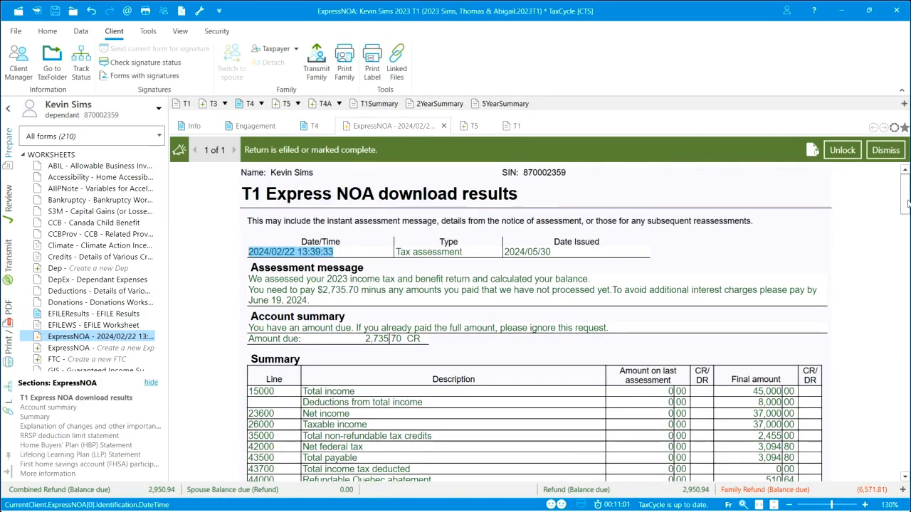
scroll(908, 204, "down", 2)
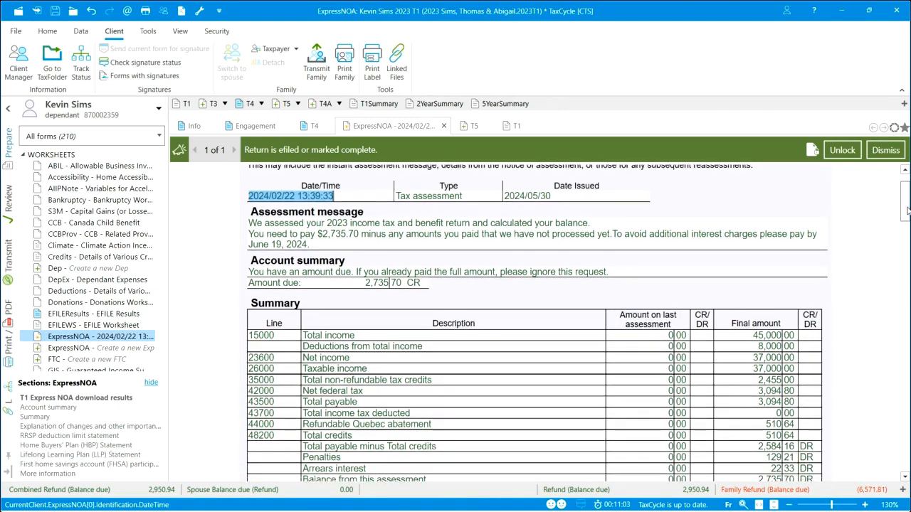
scroll(908, 205, "up", 2)
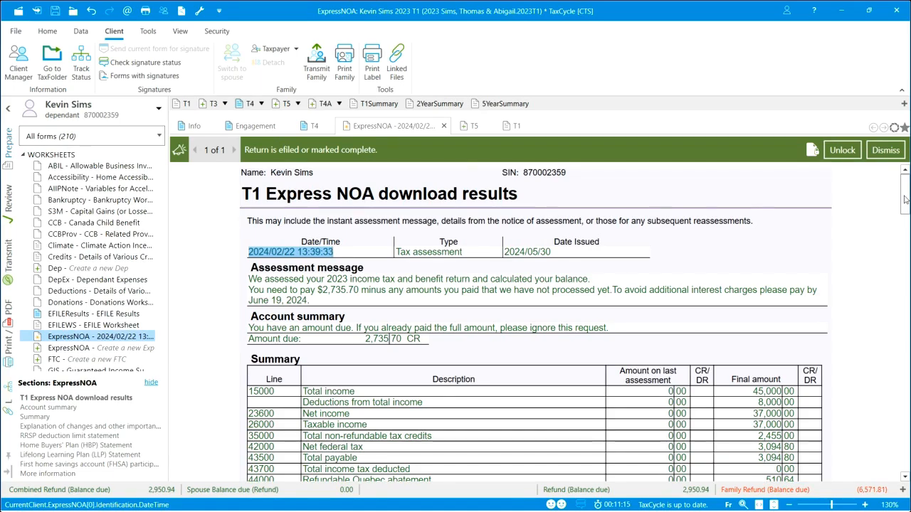
left_click_drag(905, 200, 905, 290)
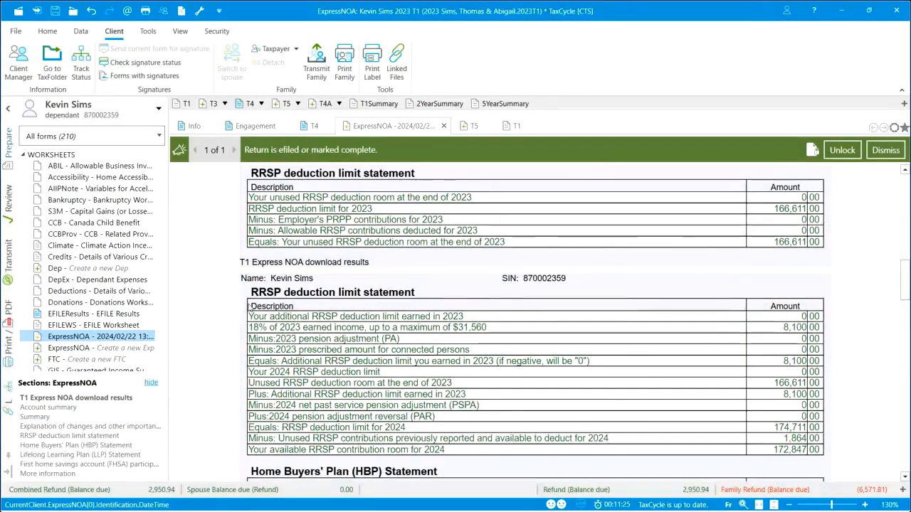
View the NOA form among the correspondence forms and check the forms included in the return's print sets.
left_click(25, 156)
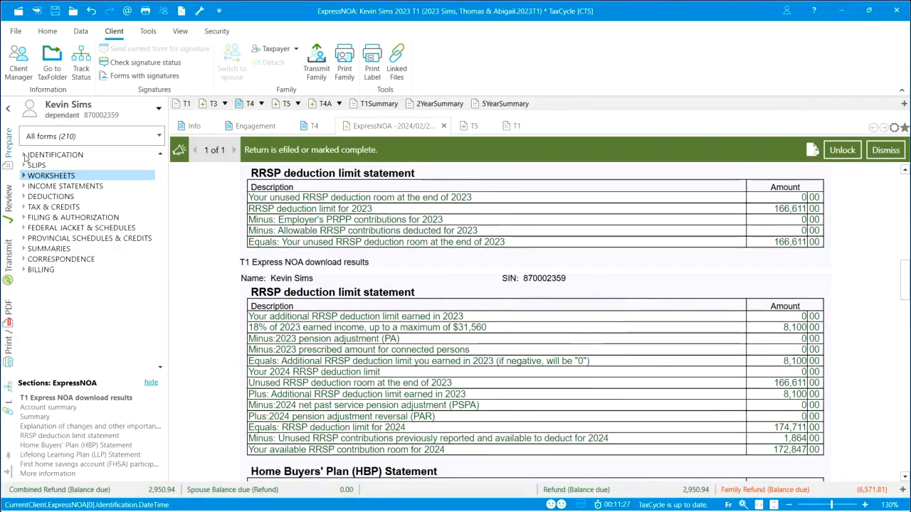
left_click(24, 259)
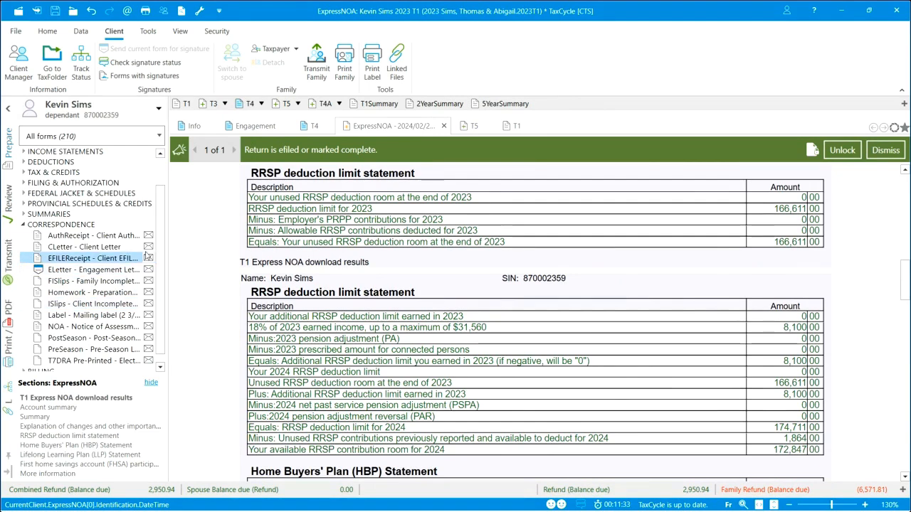
left_click(77, 326)
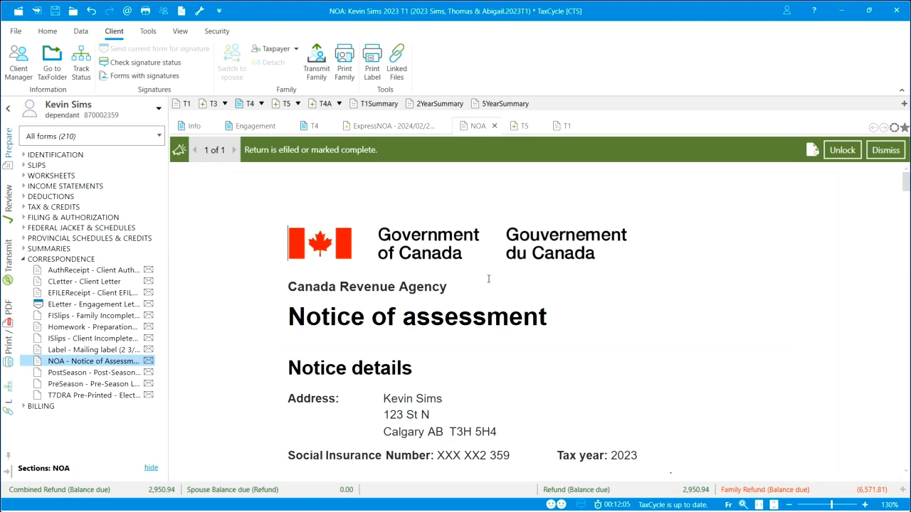
left_click(7, 334)
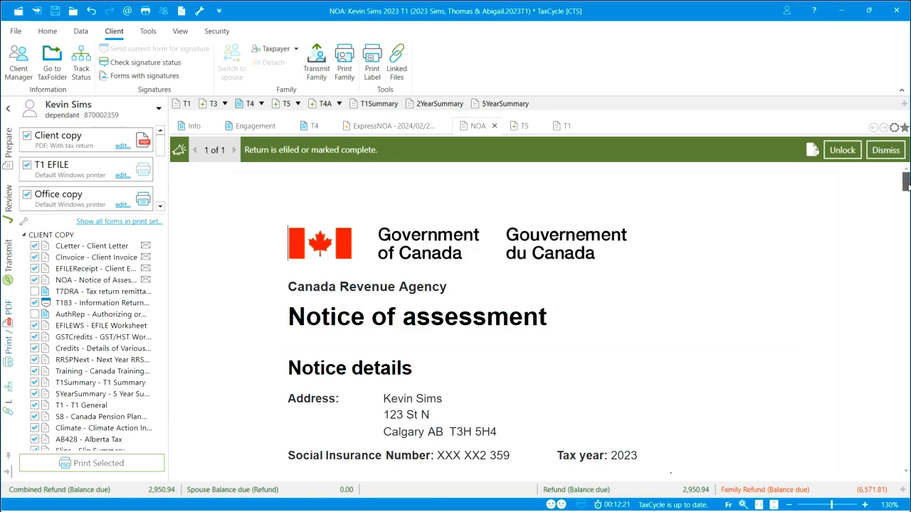
mouse_move(906, 183)
left_mouse_down()
mouse_move(908, 281)
mouse_move(898, 168)
left_mouse_up()
Switch to the principal taxpayer's return and open the last of its existing T3 slips.
left_click(163, 108)
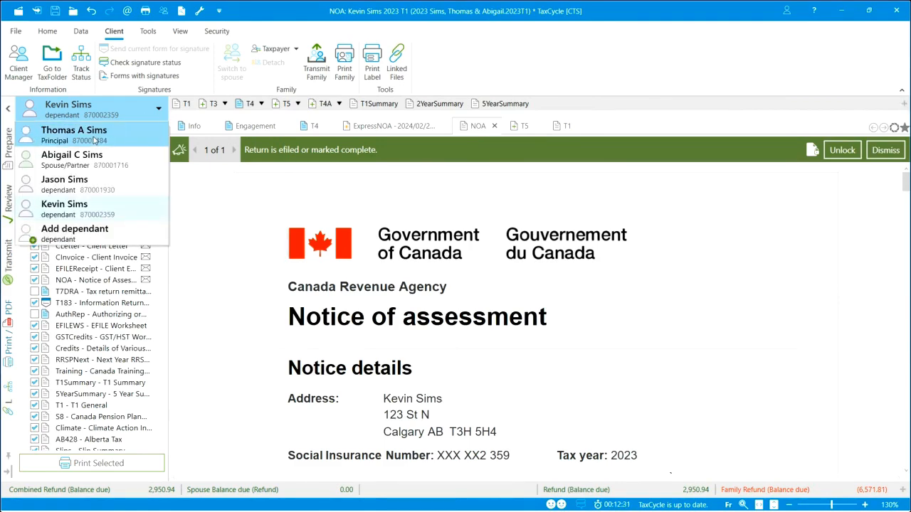
left_click(95, 140)
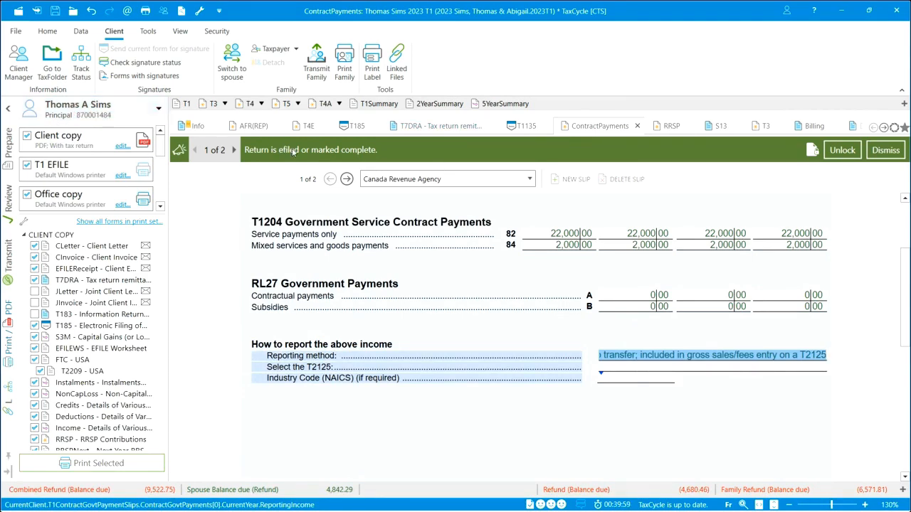
left_click_drag(908, 266, 909, 206)
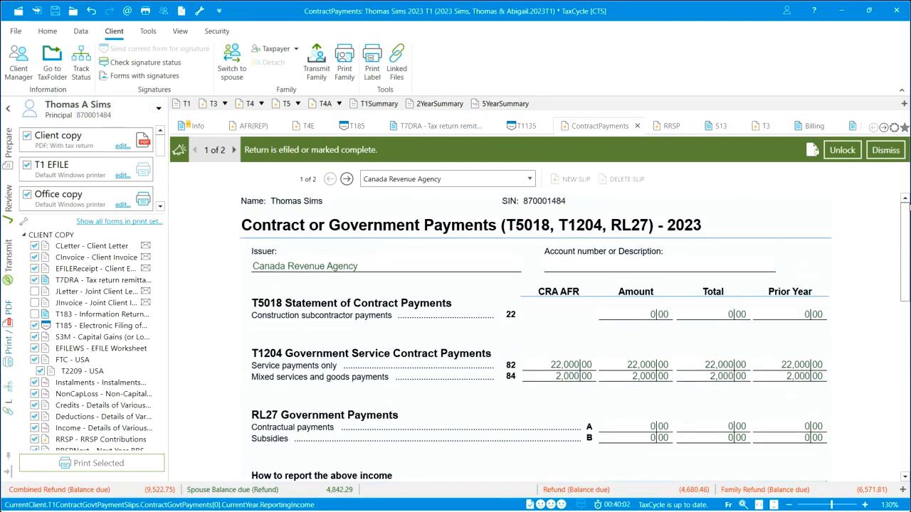
left_click(9, 146)
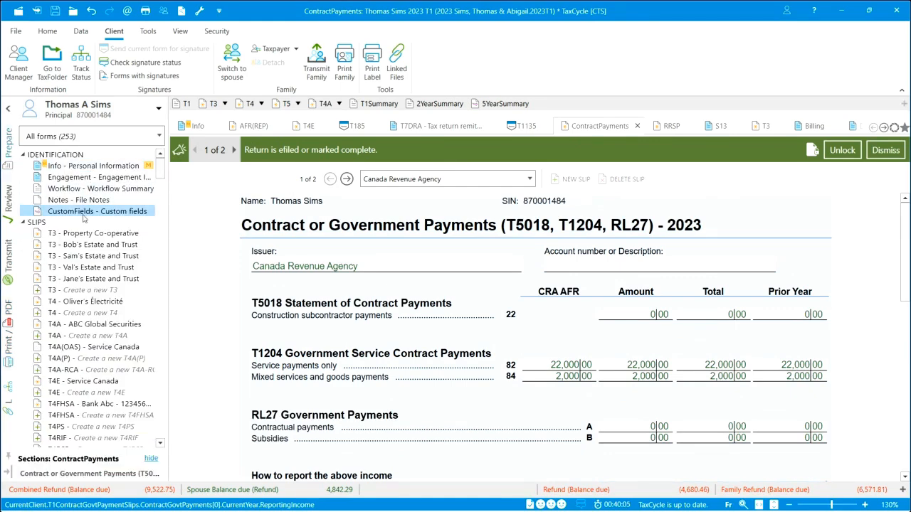
left_click(89, 279)
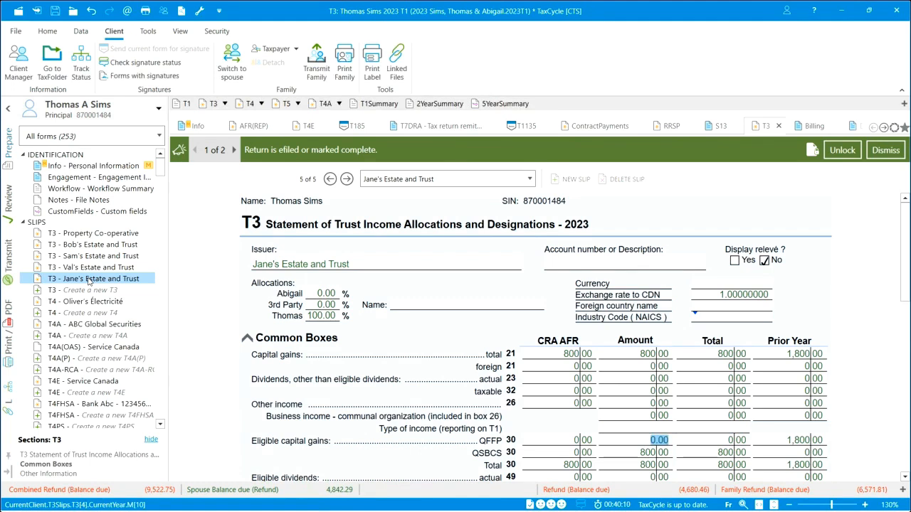
Unlock the return, set the T3 box 23 actual dividends amount to 500, and sign off the Auto-fill my return mismatch message.
left_click(643, 382)
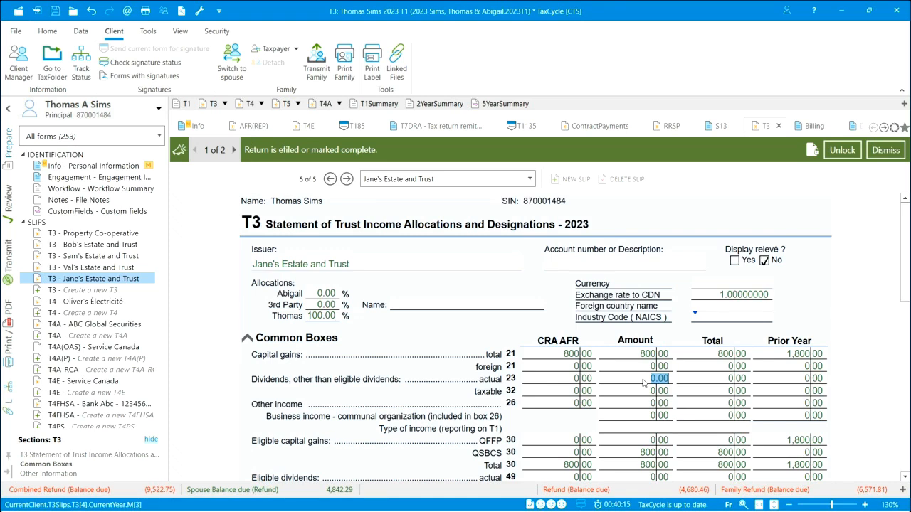
left_click(843, 152)
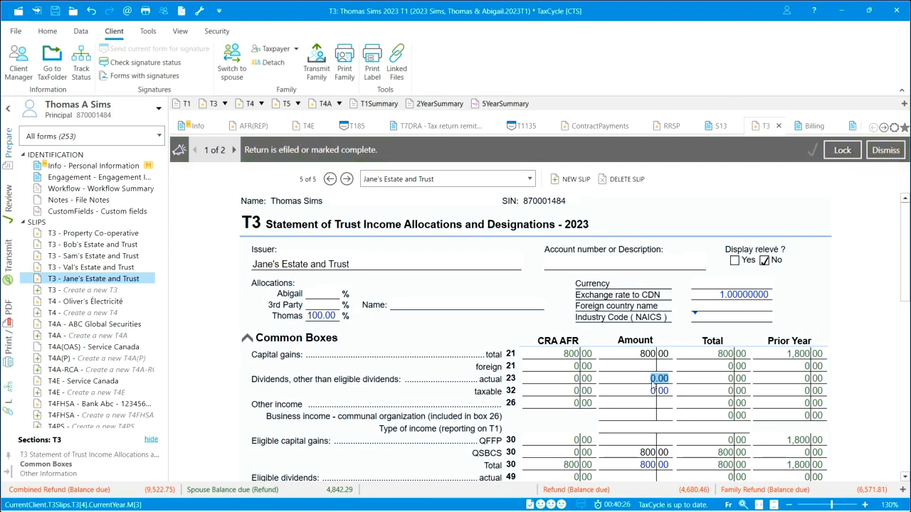
type("500")
key("Tab")
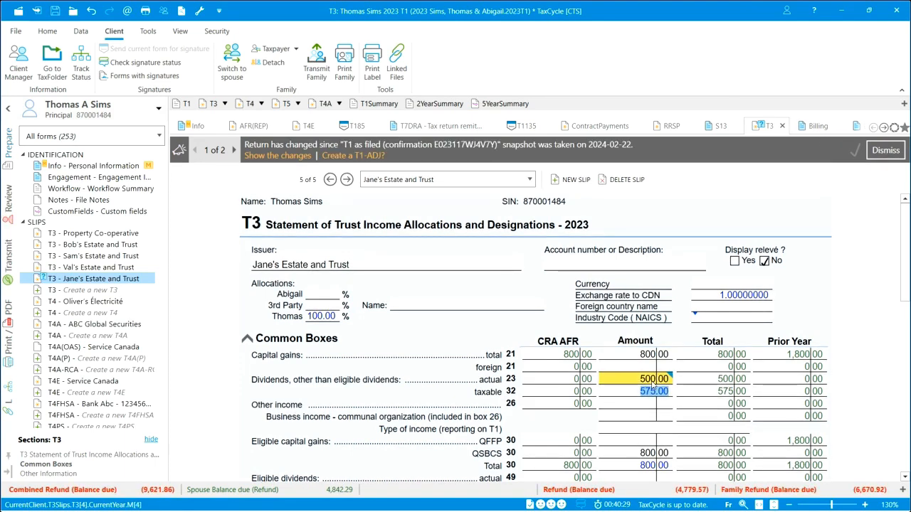
mouse_move(665, 381)
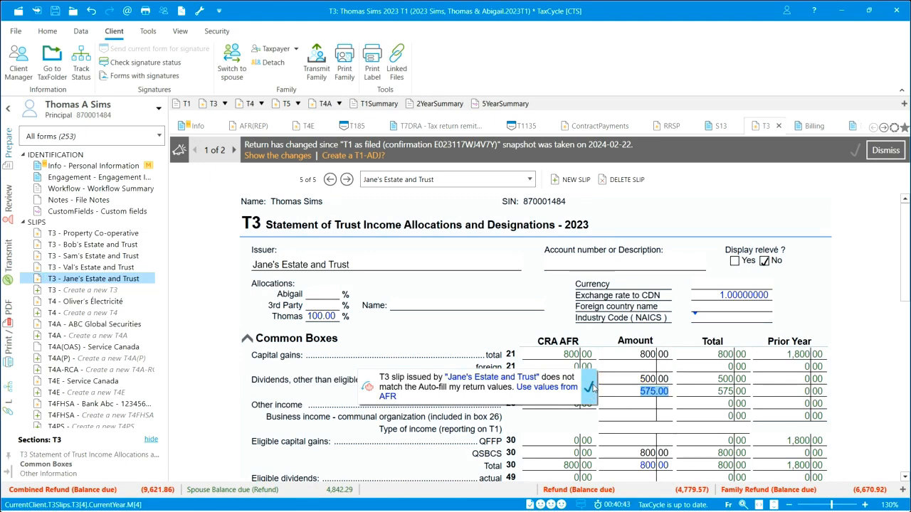
left_click(591, 387)
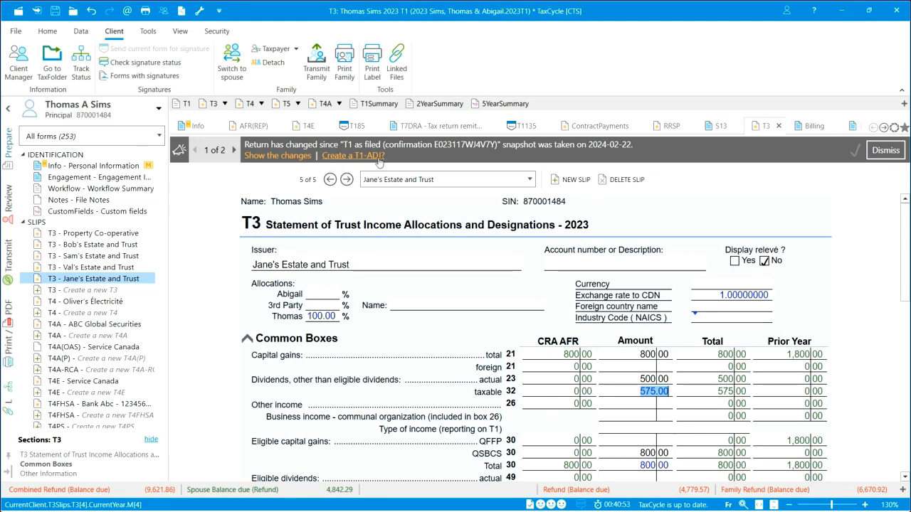
Create a T1-ADJ from the review message about changes since the T1 as filed snapshot.
left_click(15, 208)
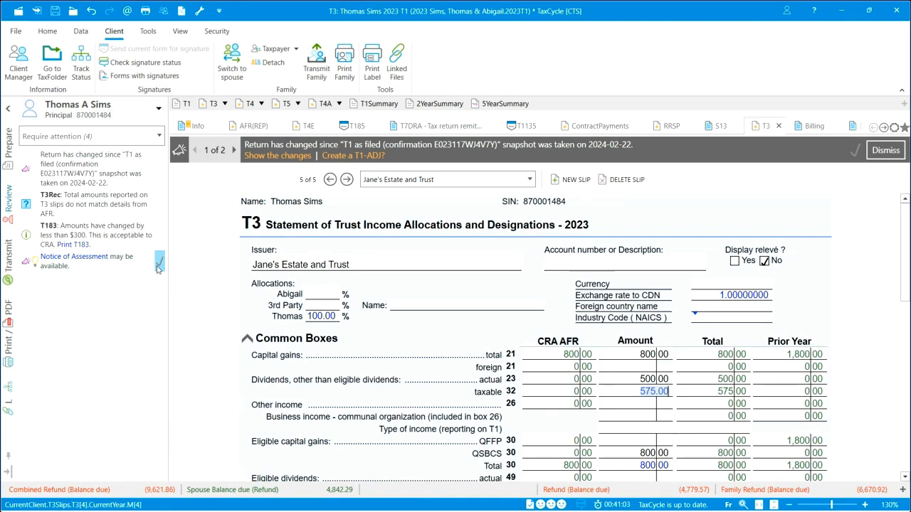
left_click(94, 173)
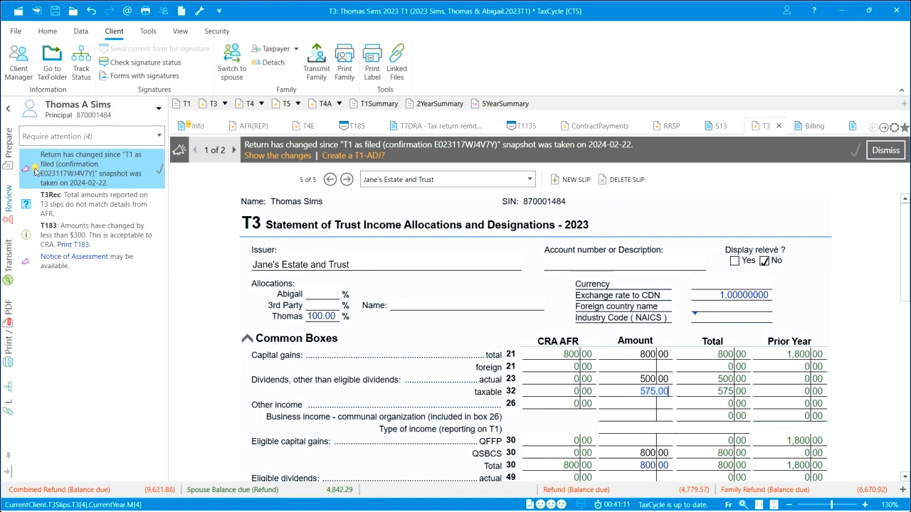
left_click(35, 170)
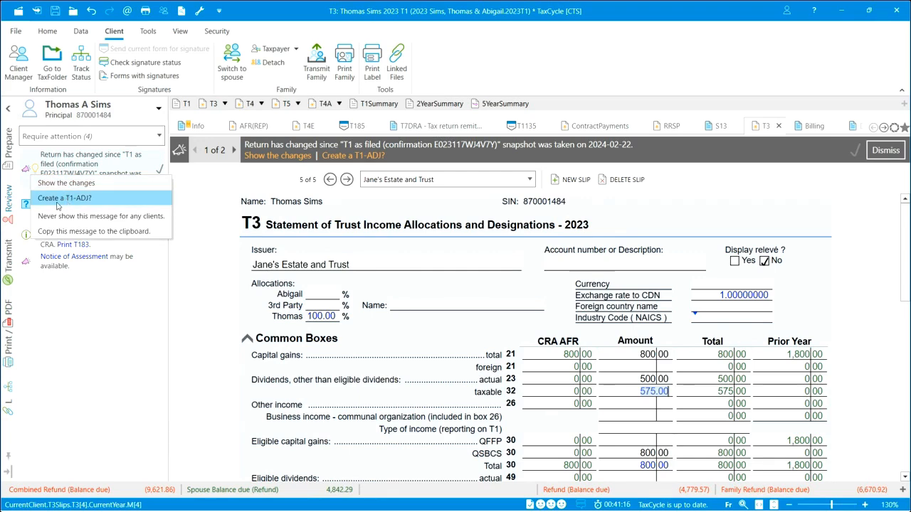
left_click(79, 199)
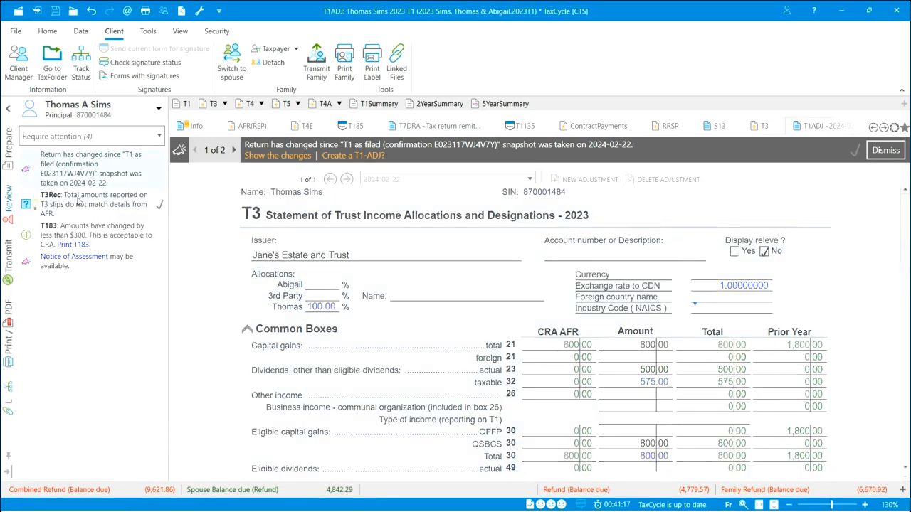
Set the T1 adjustment as Sent through ReFILE and mark Form AUT-01 as submitted previously.
mouse_move(558, 272)
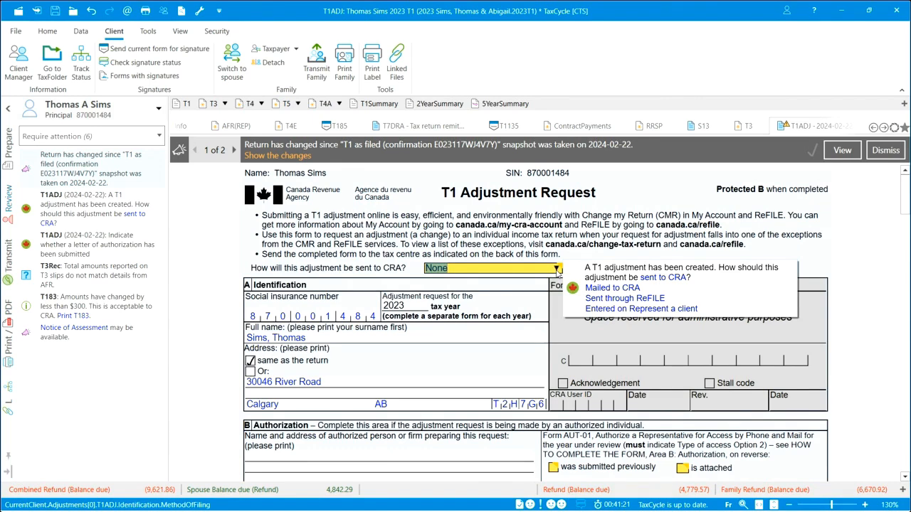
left_click(558, 270)
left_click(499, 311)
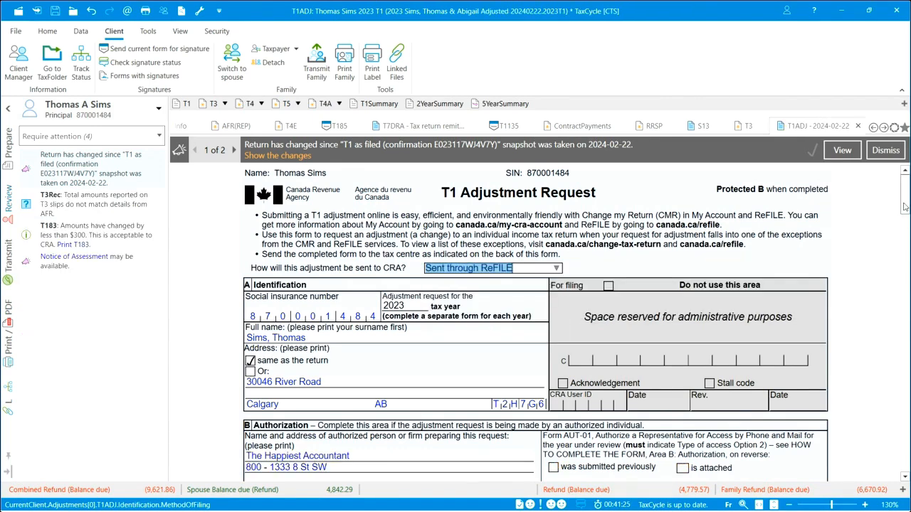
left_click_drag(906, 206, 907, 225)
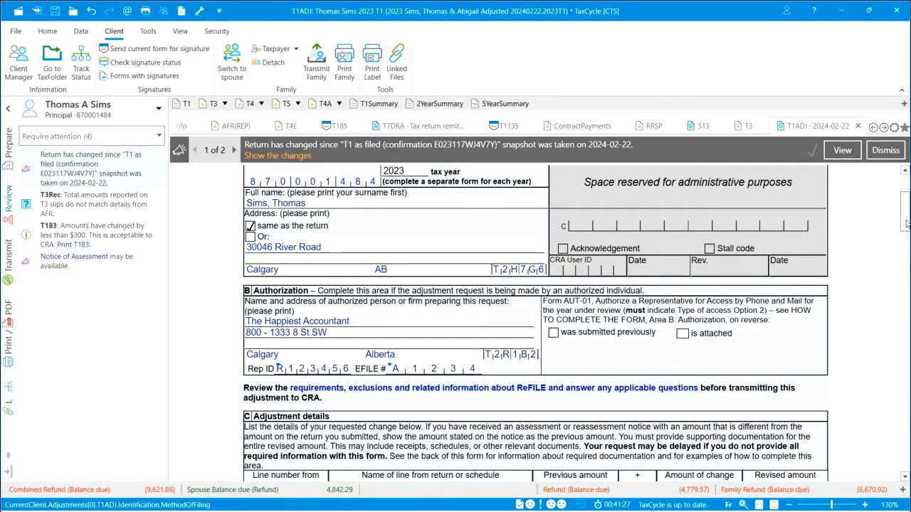
left_click(554, 334)
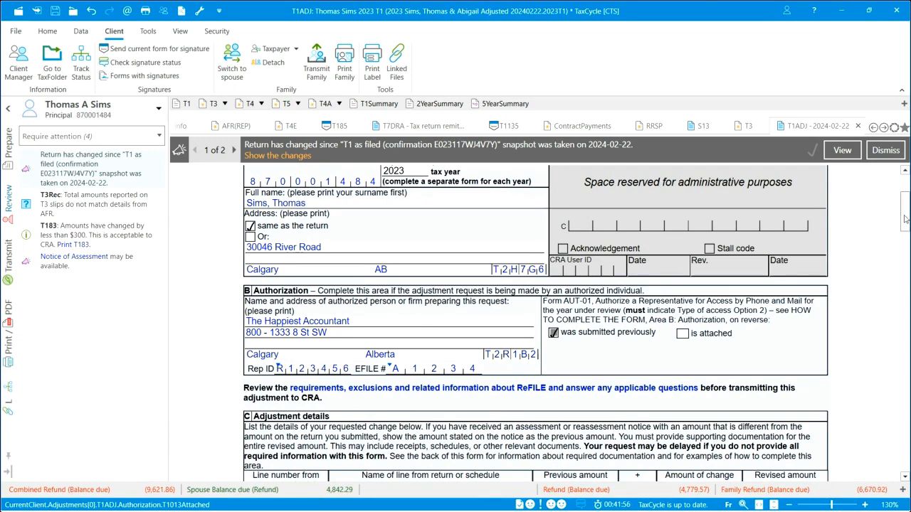
Look over the T1 adjustment details, collapse all form groups, and open the T183 from the Filing & Authorization group.
left_click_drag(905, 219, 901, 249)
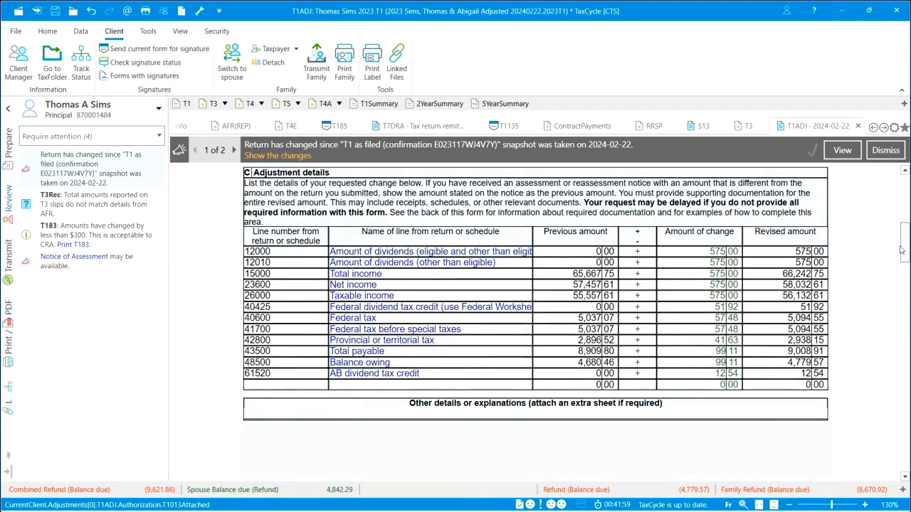
left_click_drag(901, 250, 906, 181)
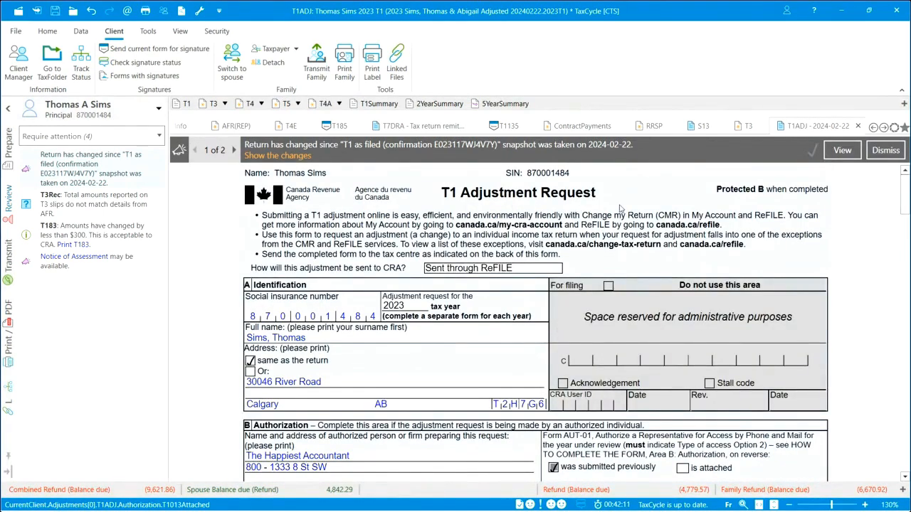
left_click(8, 158)
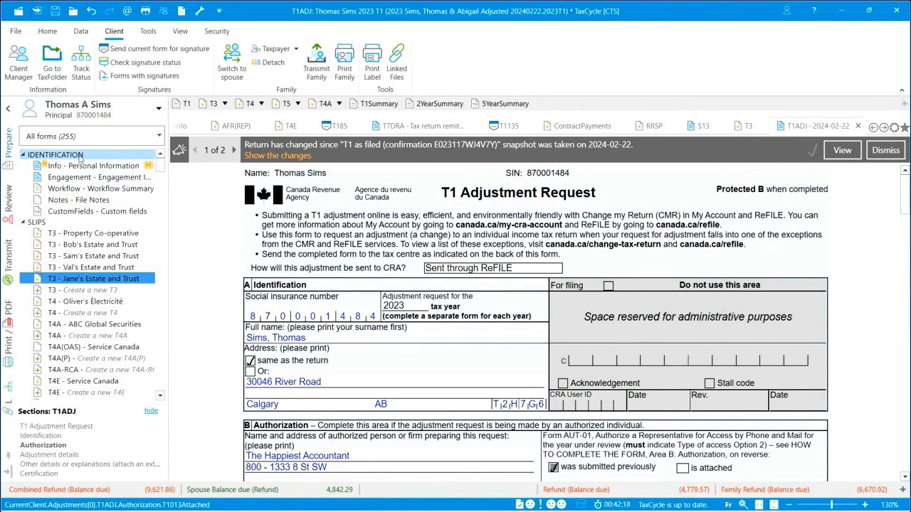
right_click(26, 182)
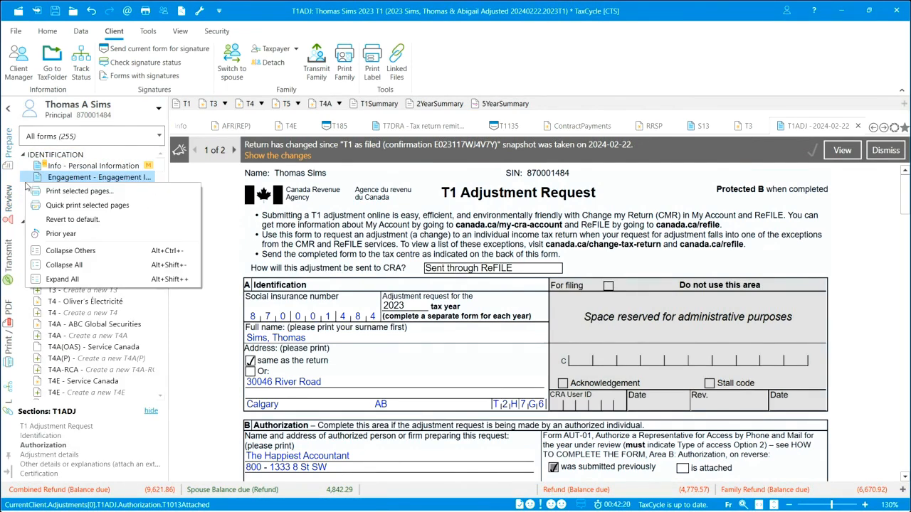
left_click(59, 266)
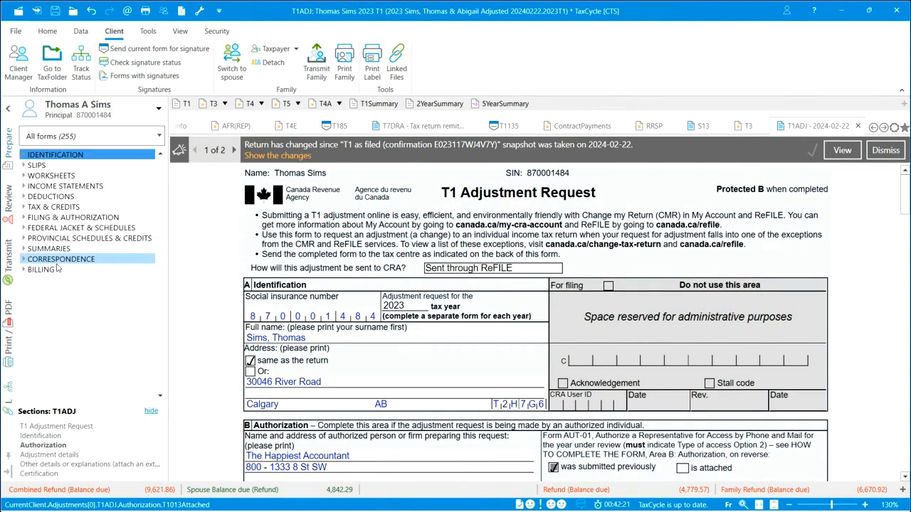
left_click(24, 217)
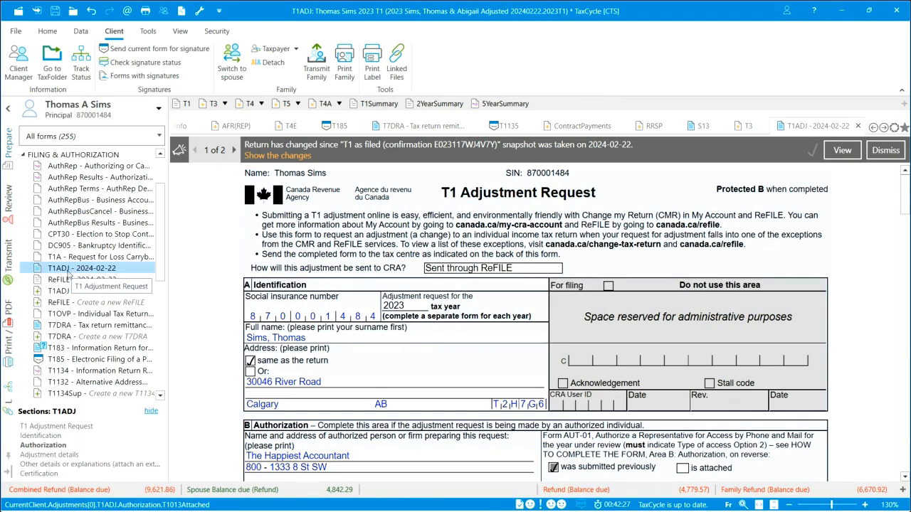
left_click(61, 350)
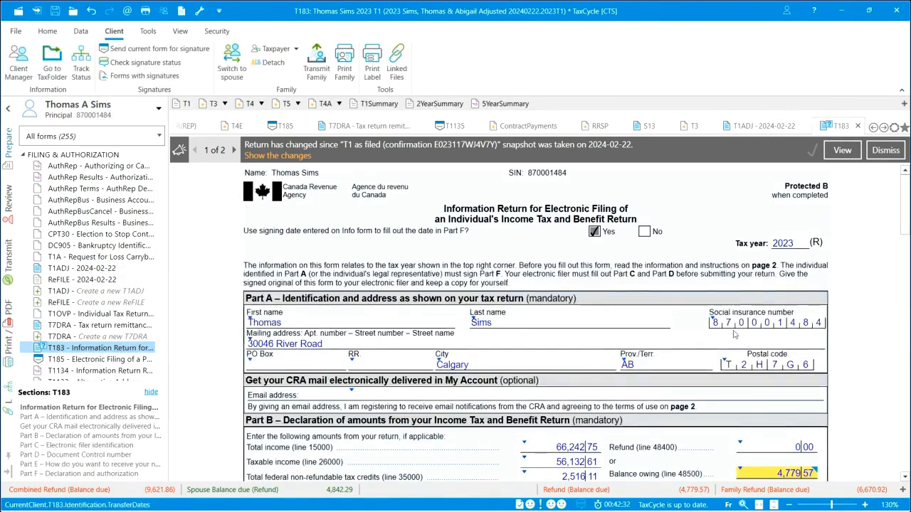
Sign off the T183 balance owing message, the T1 as filed snapshot change message, and the T3Rec slip mismatch message.
scroll(831, 316, "down", 3)
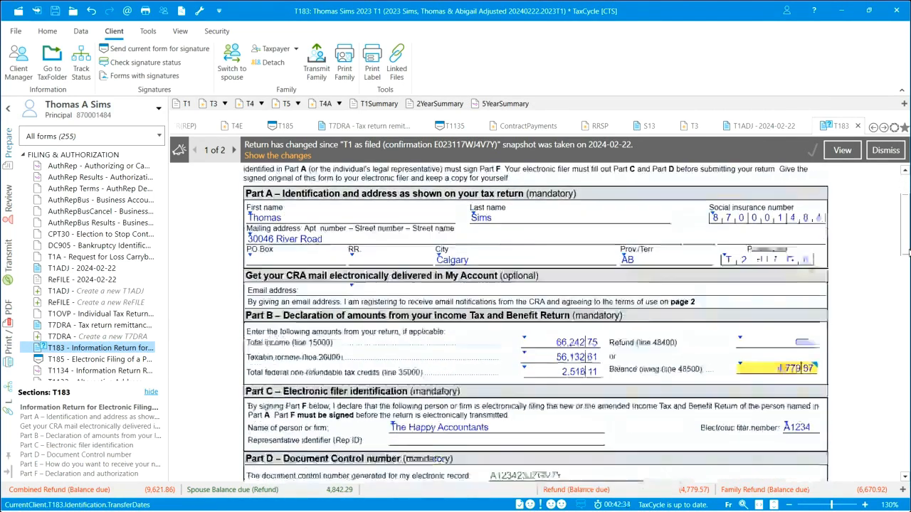
mouse_move(768, 356)
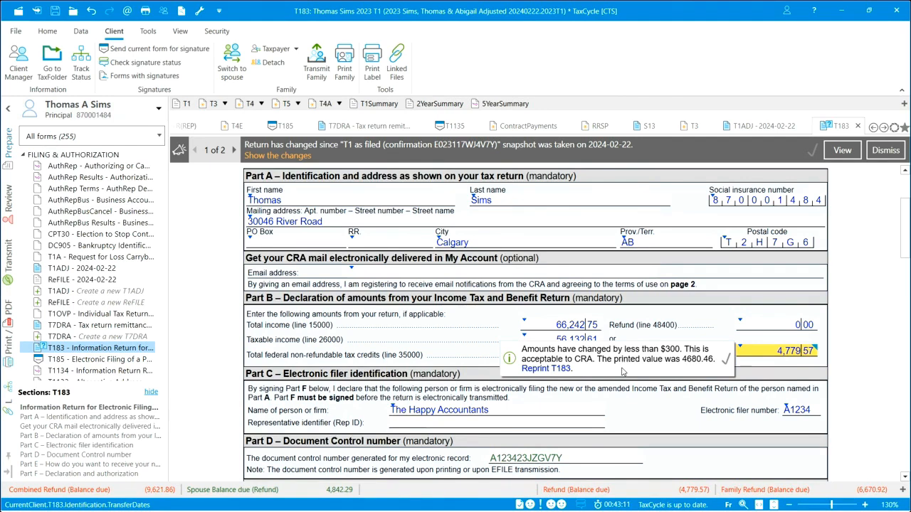
left_click(727, 360)
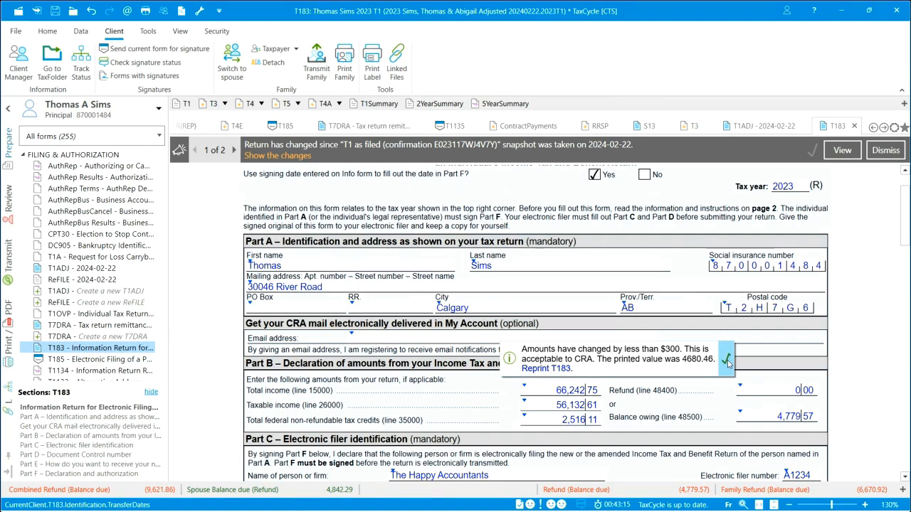
left_click(8, 205)
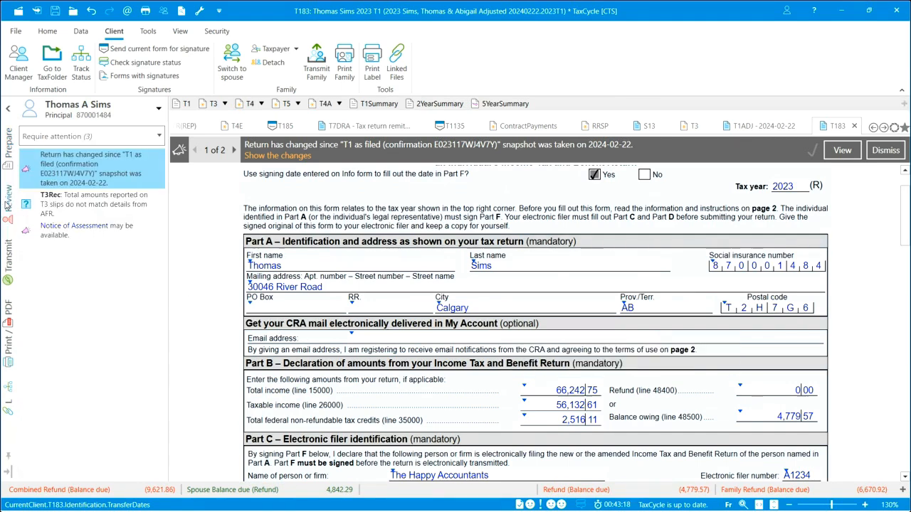
left_click(159, 169)
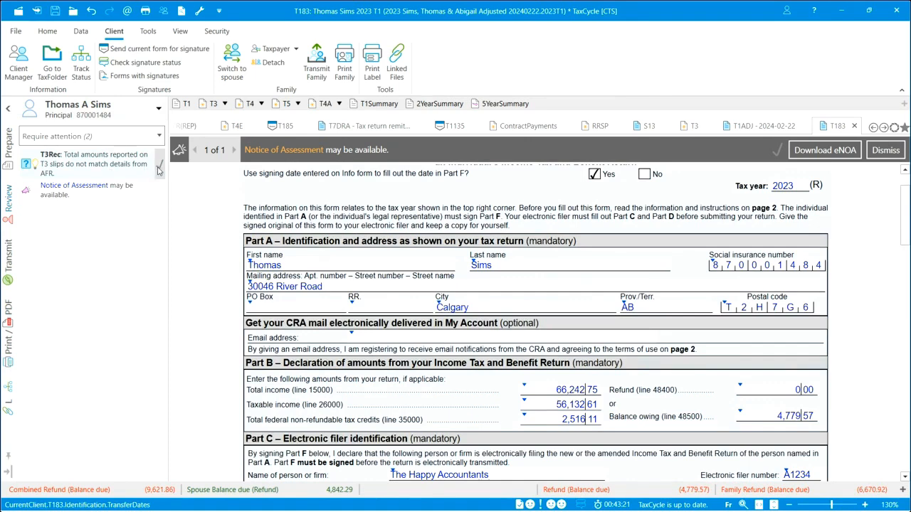
left_click(161, 168)
Confirm the paper signature on the T183 for the T1 ReFILE transmission.
left_click(7, 264)
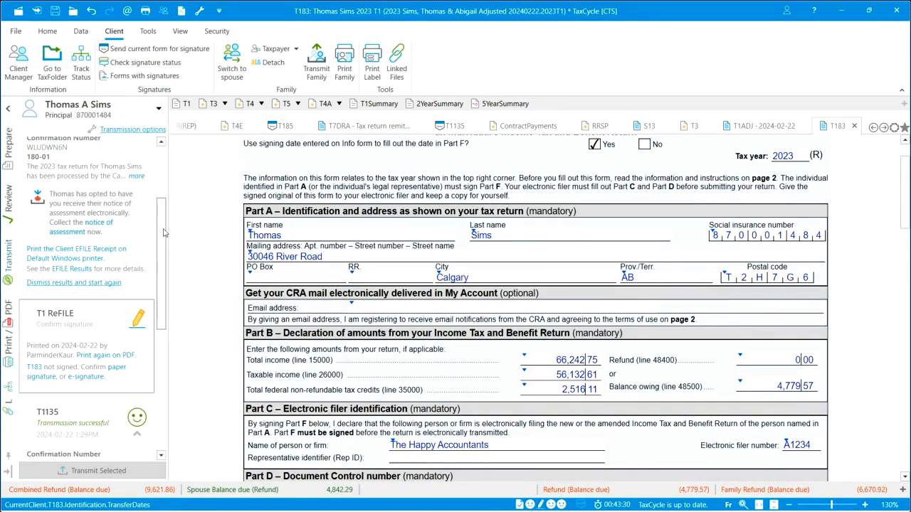
left_click_drag(163, 233, 166, 184)
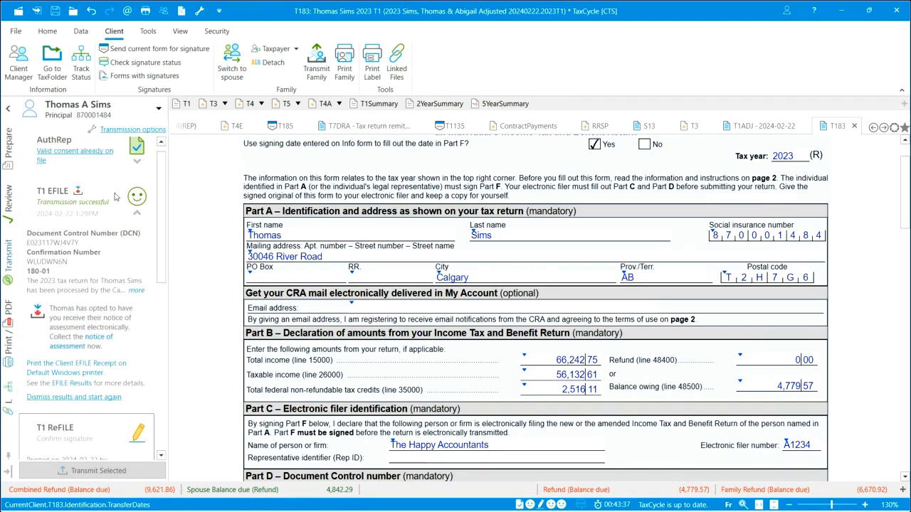
left_click_drag(164, 192, 166, 285)
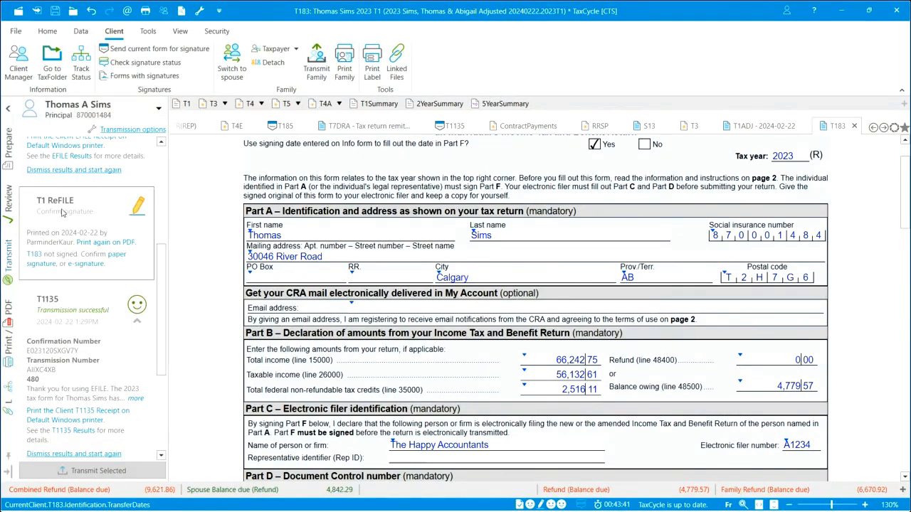
left_click(121, 260)
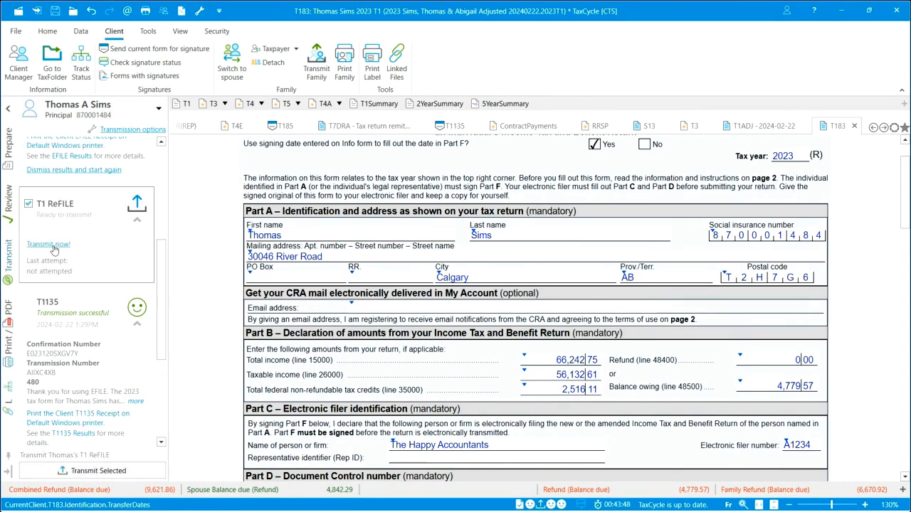
Transmit the T1 ReFILE and save the return in the 2023 folder under the suggested Adjusted 20240222 file name.
left_click(50, 244)
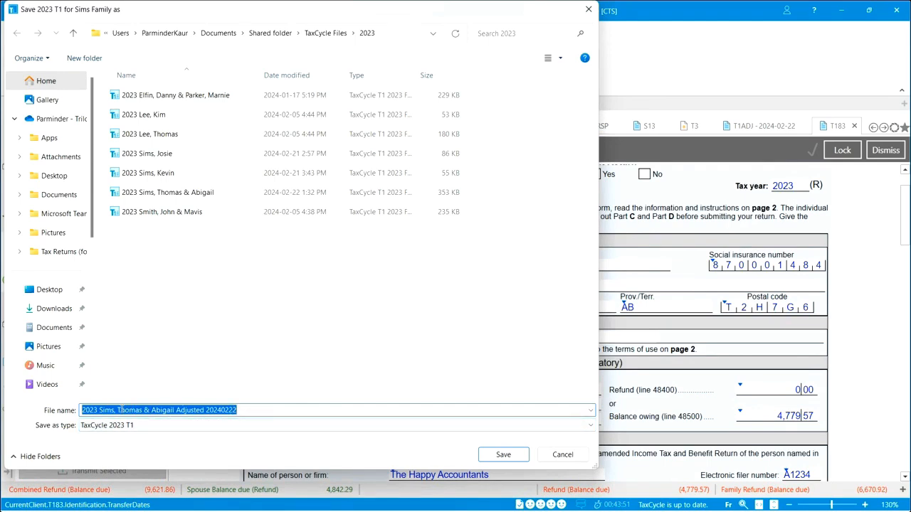
left_click(175, 410)
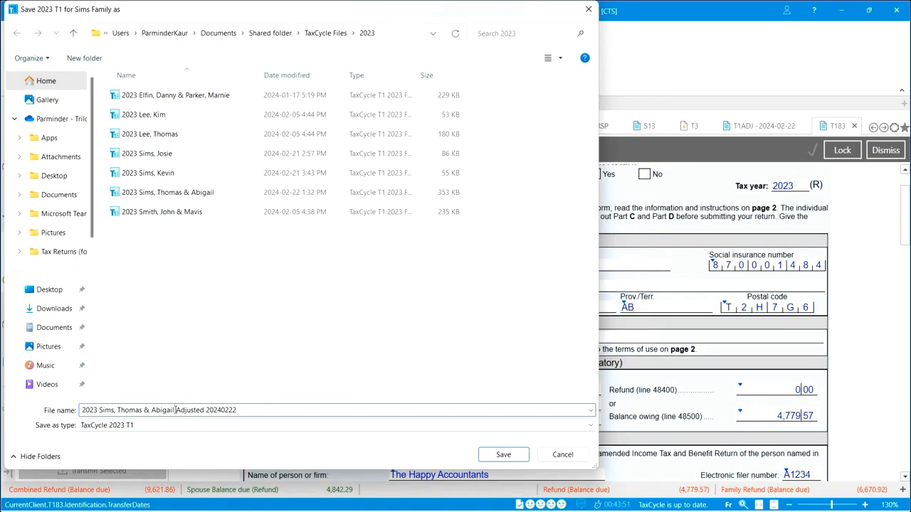
left_click(504, 456)
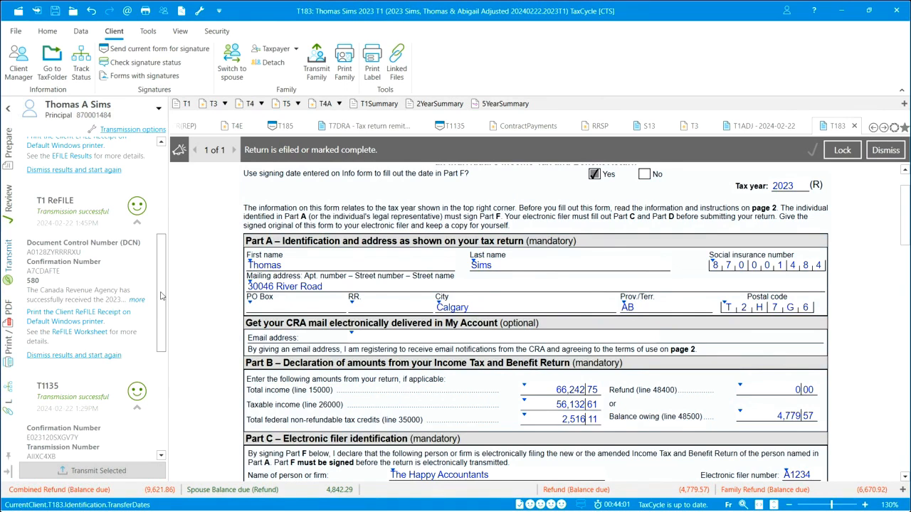
left_click_drag(161, 295, 162, 253)
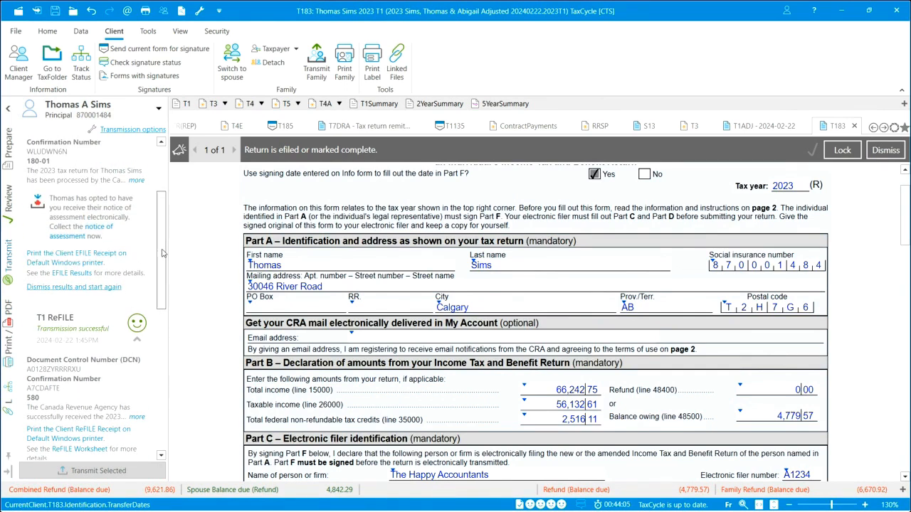